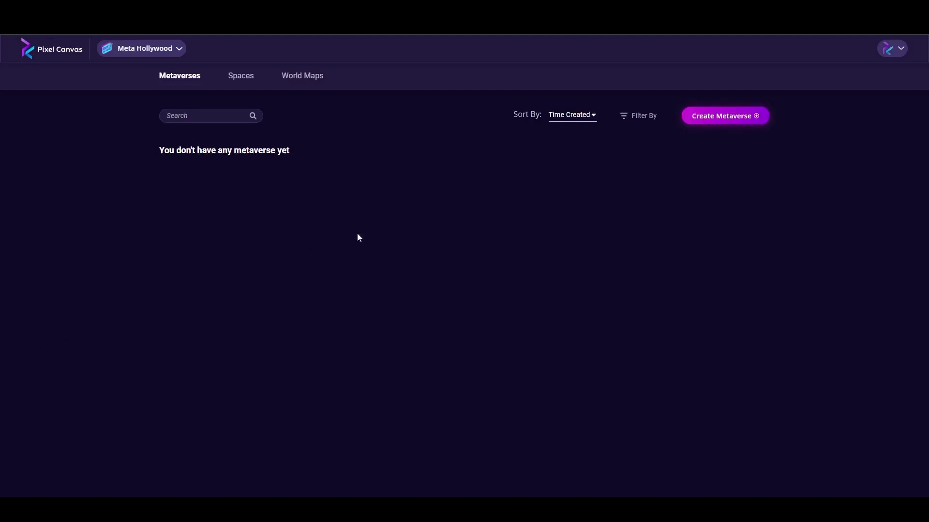
- Create a new metaverse from the Highrise Showcase Demo environment
left_click(732, 115)
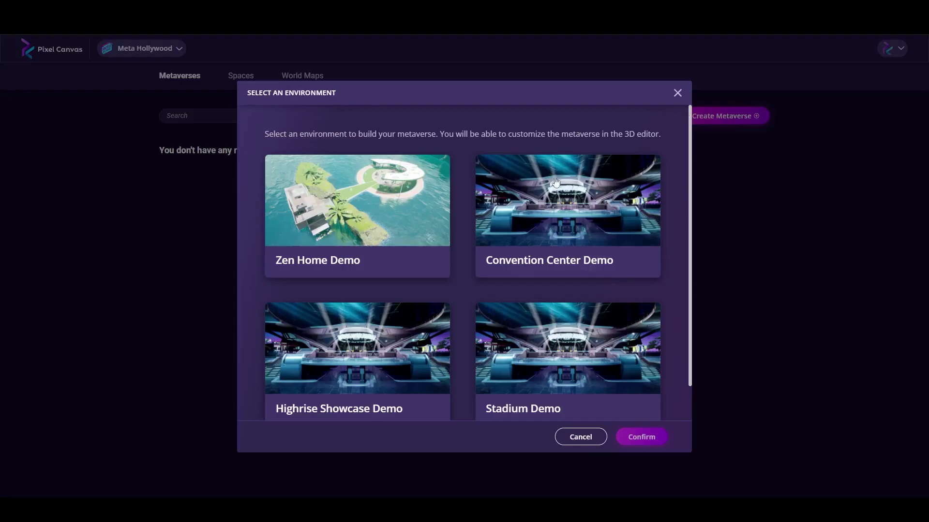
scroll(403, 283, "down", 1)
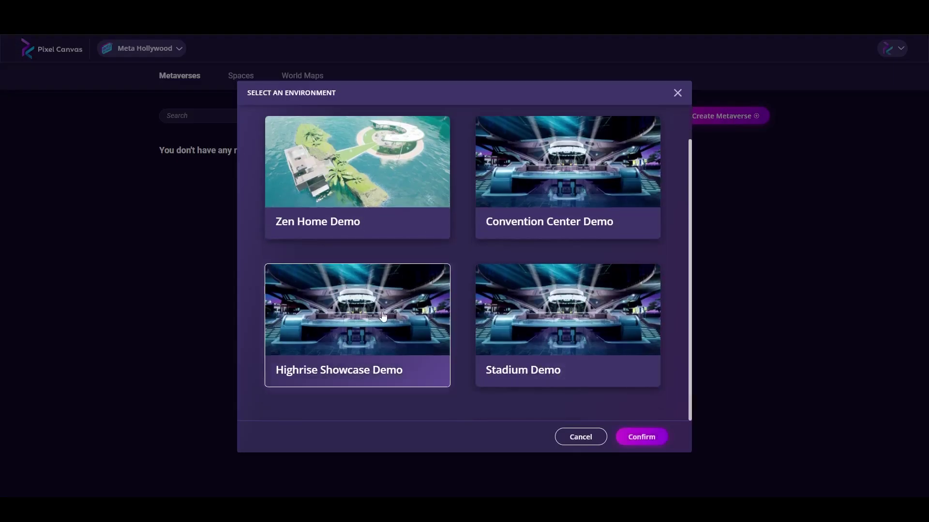
left_click(633, 438)
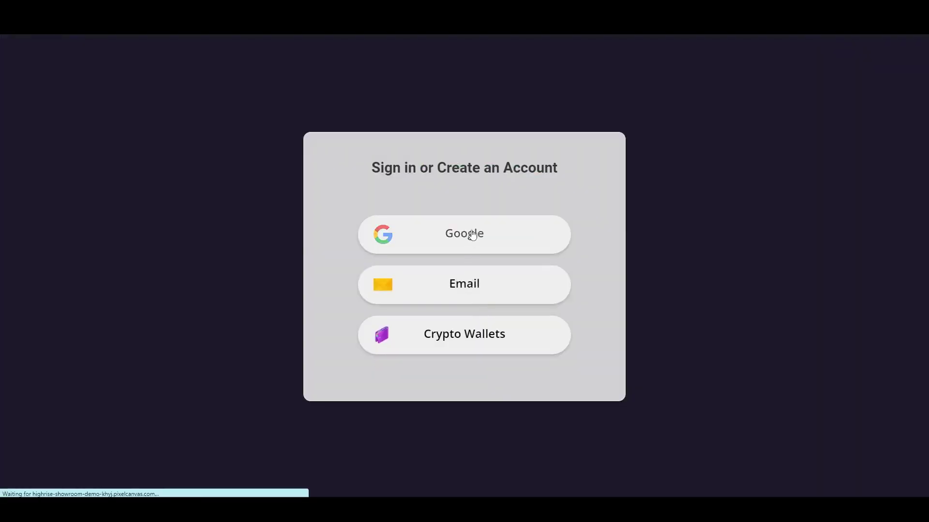
- Sign in with the Google work account and enter the new metaverse's 3D editor
left_click(472, 235)
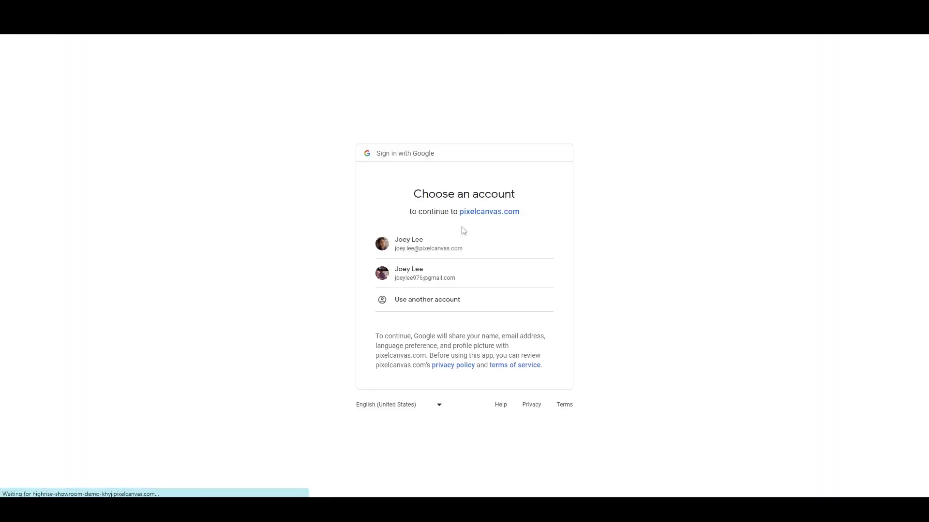
left_click(432, 249)
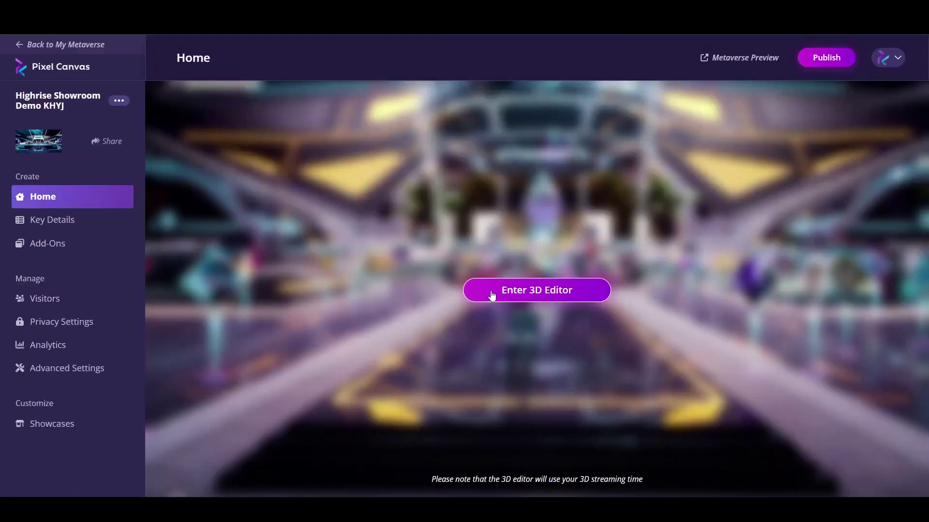
left_click(491, 296)
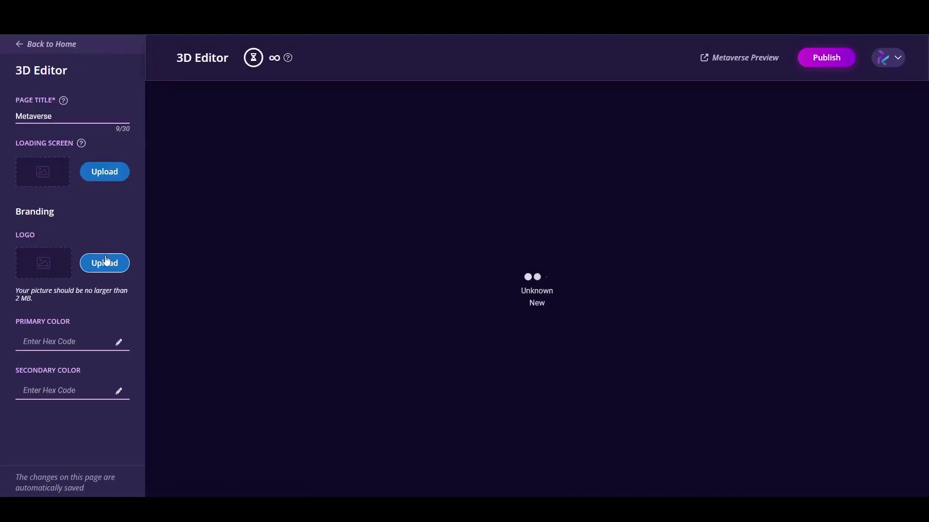
- Upload the Animoca Brands video as the loading screen and meta_hollywood_logo as the branding logo
left_click(114, 180)
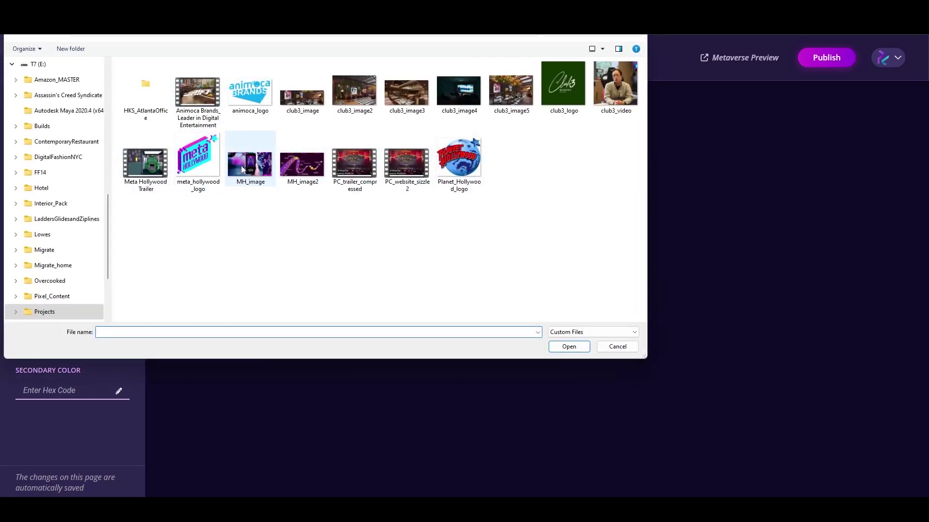
double_click(191, 99)
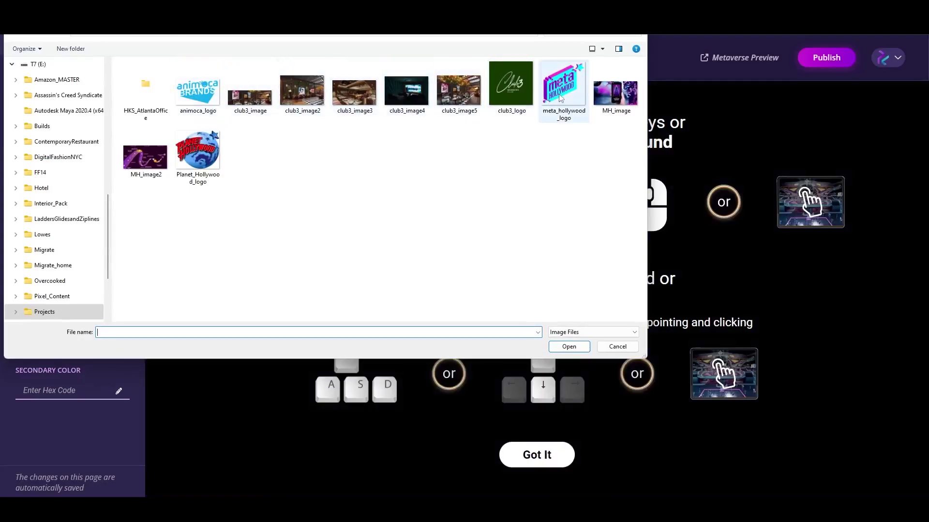
double_click(561, 97)
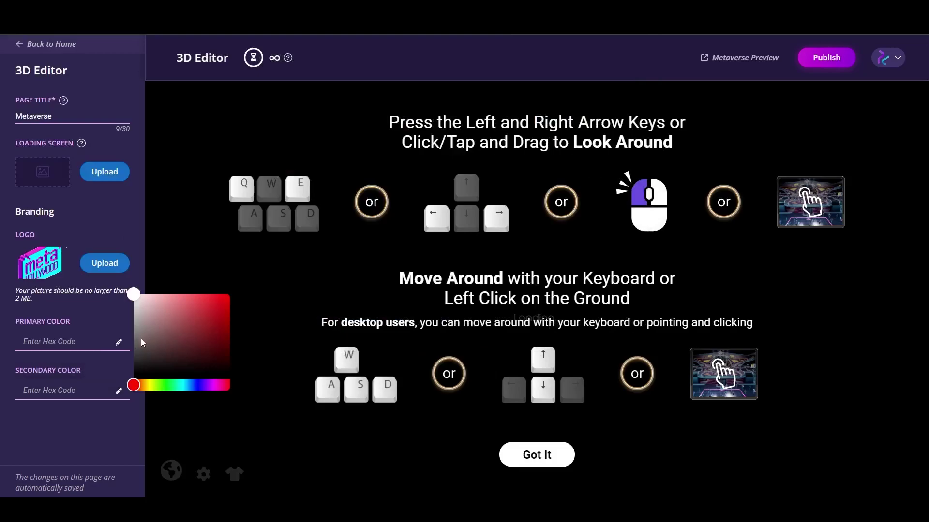
- Set the primary branding color to #00c2ff and open the secondary color for editing
left_click(174, 386)
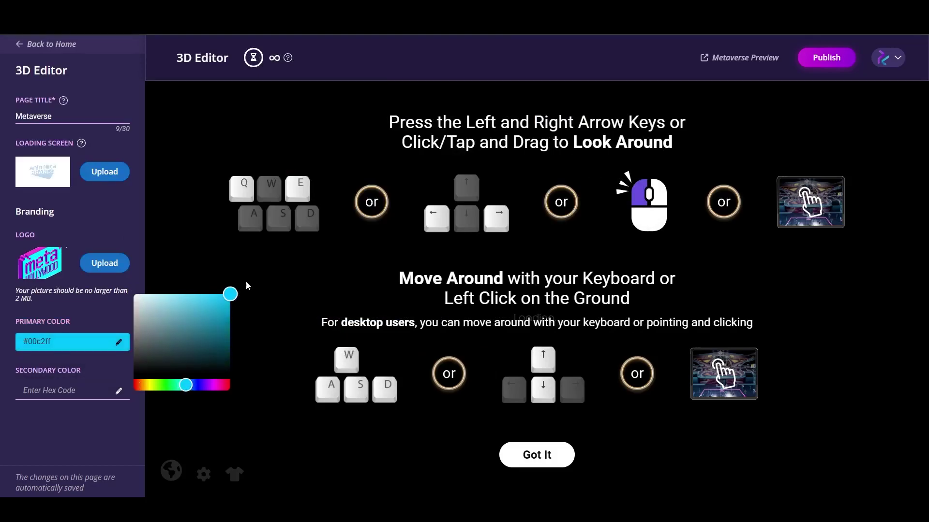
left_click(247, 285)
left_click(118, 394)
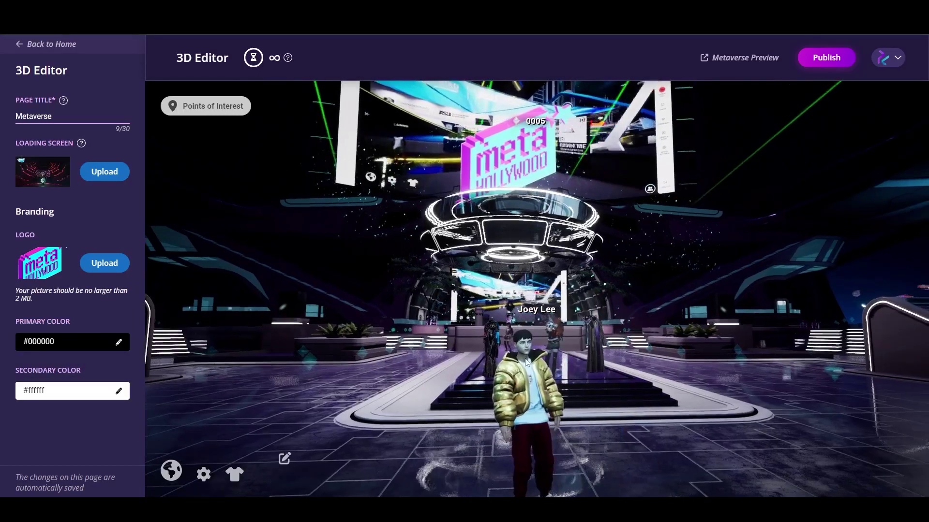
- Set the primary branding color to cyan #00d9ff
key("w")
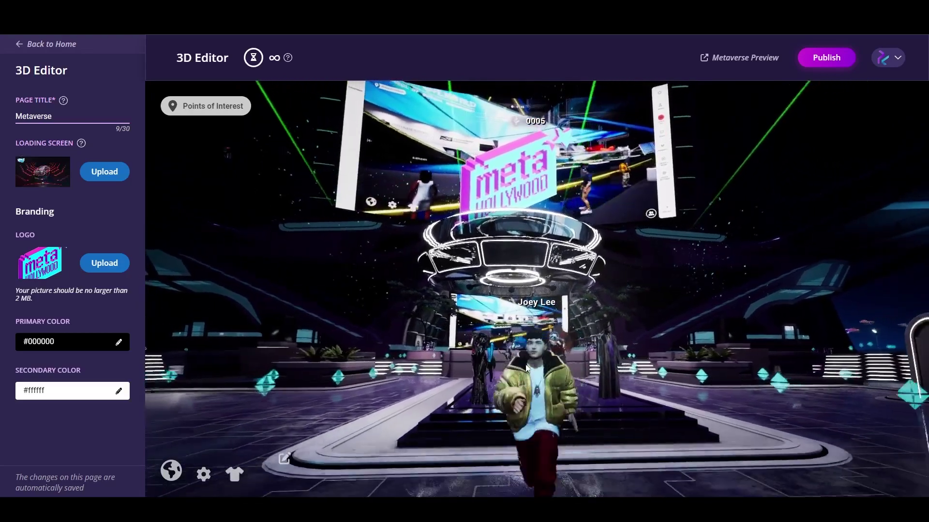
left_click(119, 344)
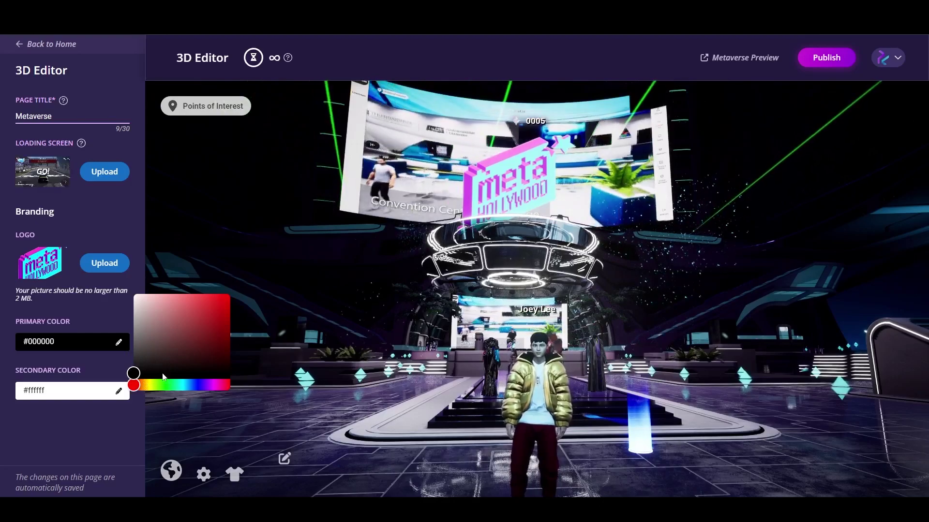
left_click_drag(134, 385, 184, 385)
left_click(230, 294)
left_click(271, 274)
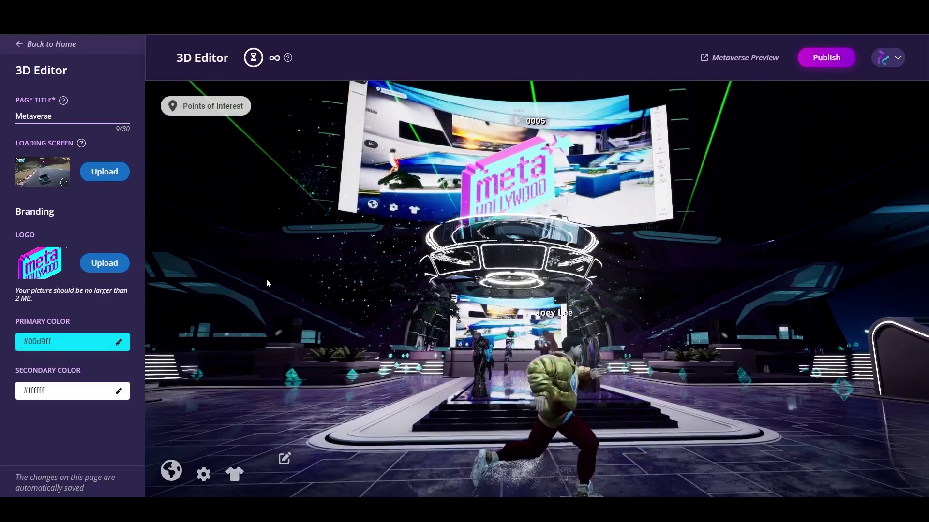
- Set the secondary branding color to magenta #db00ff
left_click(118, 391)
left_click_drag(134, 434, 209, 434)
left_click(230, 343)
left_click(476, 295)
- Walk the avatar through the central plaza to examine the branding colors and logo on the lights, floor and screens
key("w")
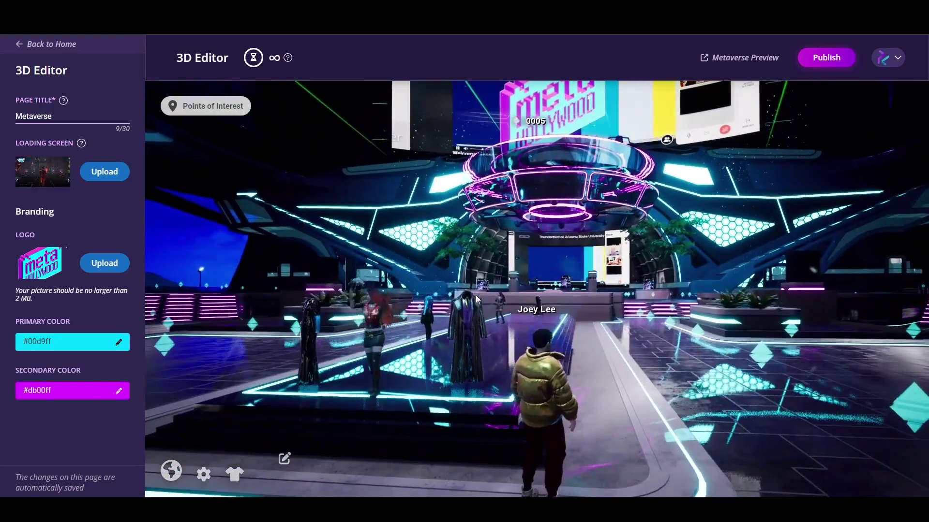
key("w")
key("a")
left_click_drag(475, 295, 421, 323)
key("a")
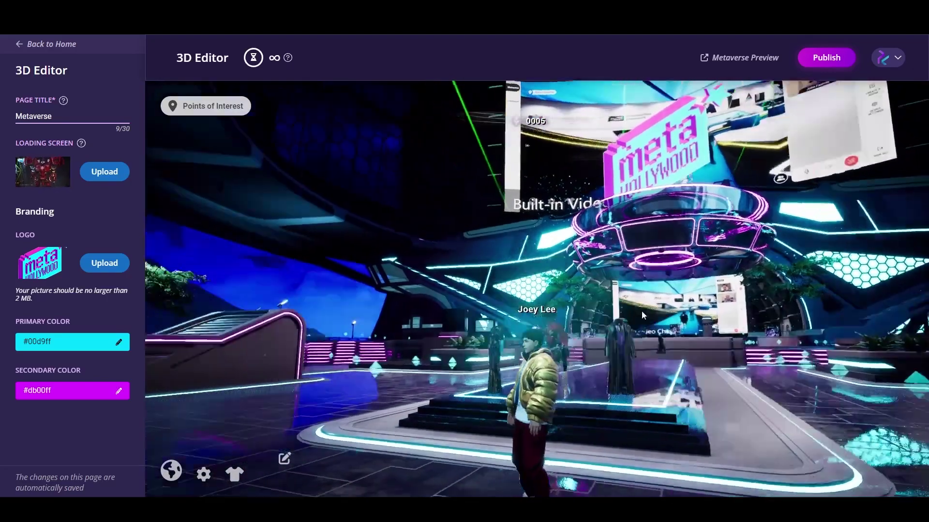
key("w")
left_click_drag(641, 310, 608, 304)
key("w")
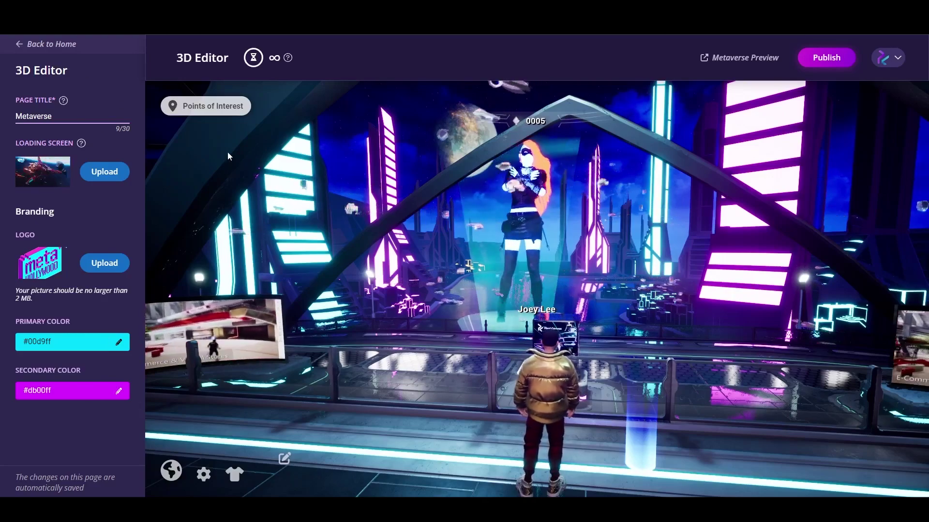
- Travel to the large curved video wall, upload the Animoca Brands video to it and save
left_click(208, 106)
left_click(198, 232)
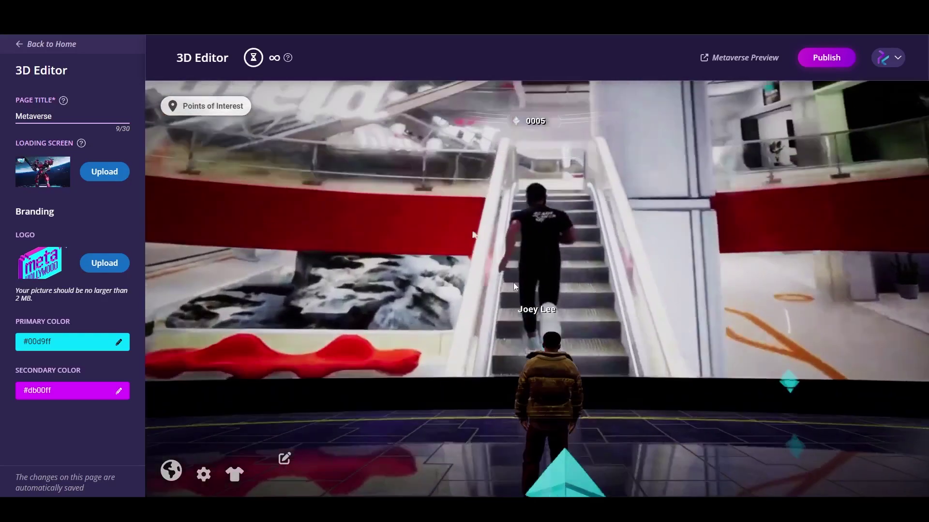
left_click(513, 282)
left_click(594, 271)
left_click(593, 272)
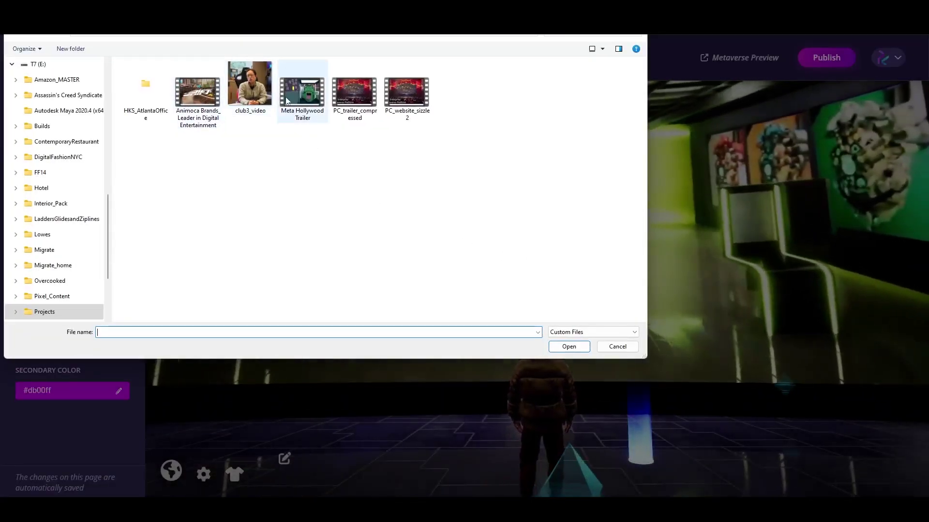
double_click(203, 100)
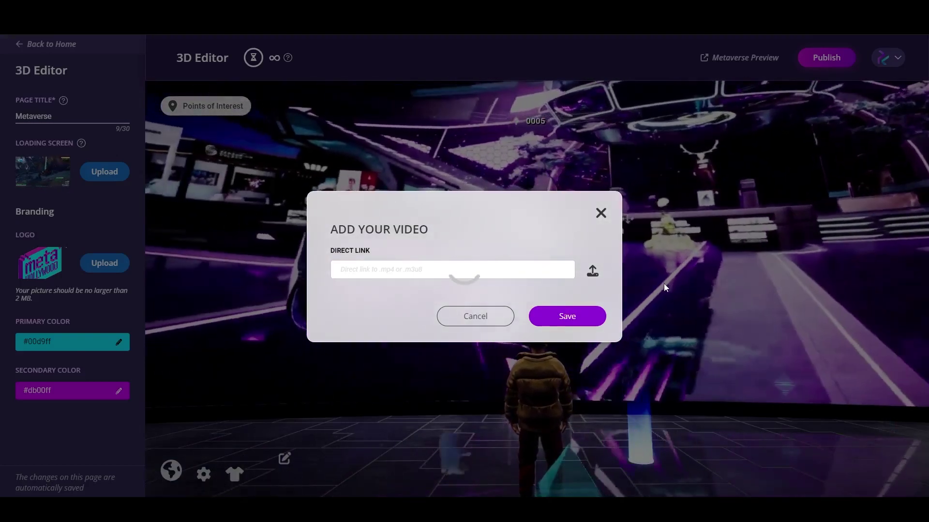
right_click(664, 283)
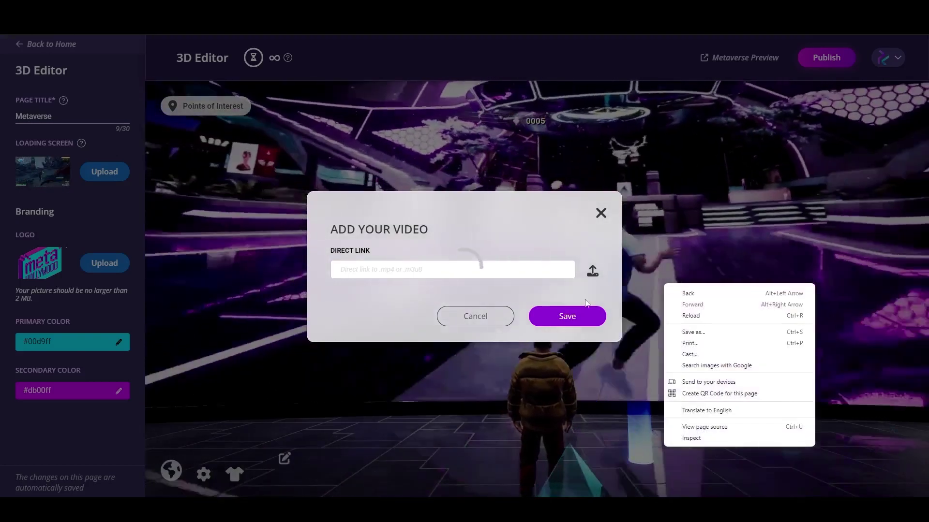
left_click(586, 303)
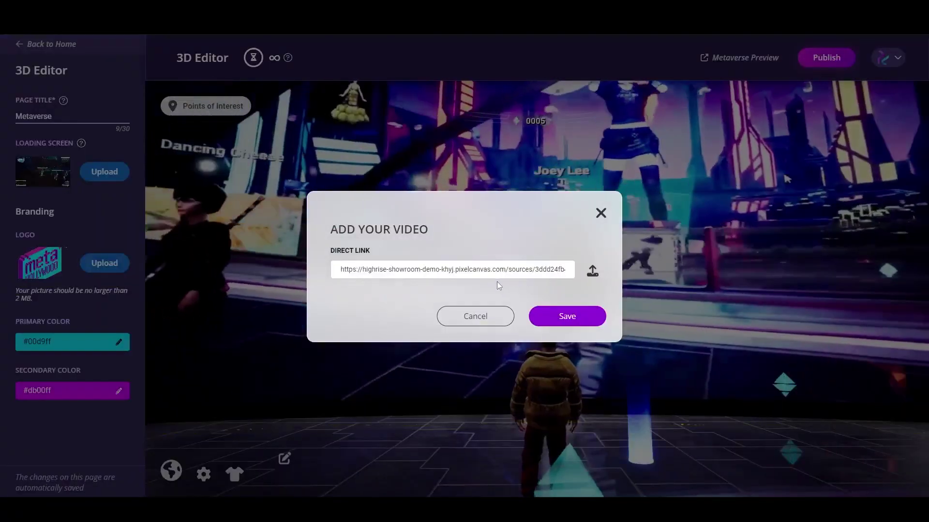
left_click(546, 317)
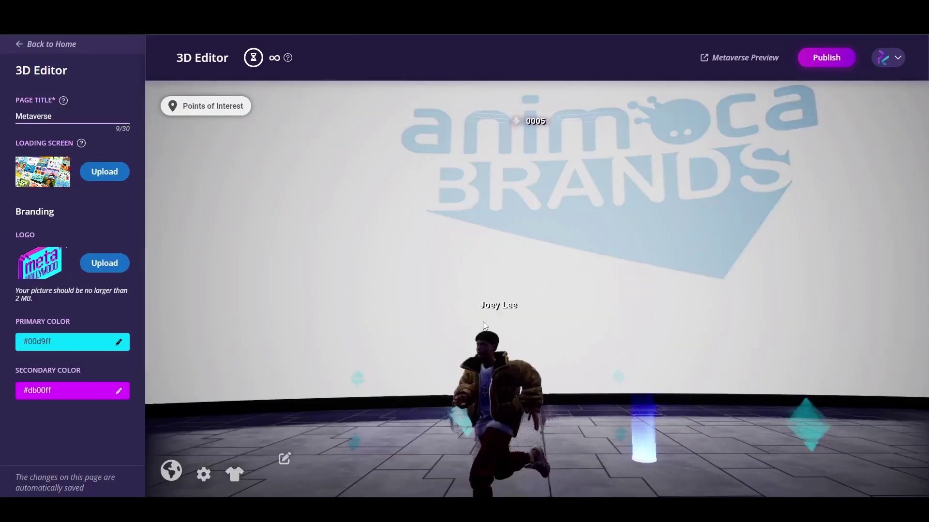
- Upload the Animoca Brands video to the freestanding screen on the lit pedestal and save
key("w")
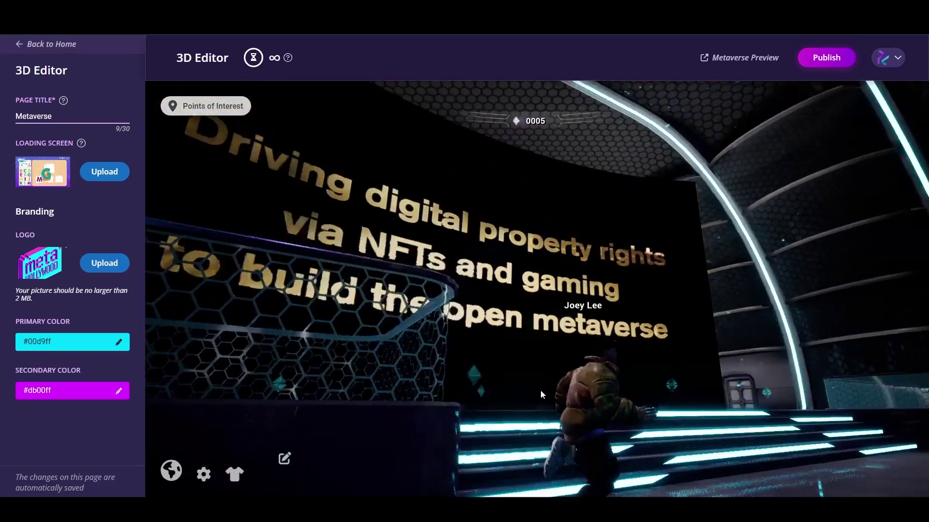
left_click_drag(543, 389, 562, 384)
key("s")
key("w")
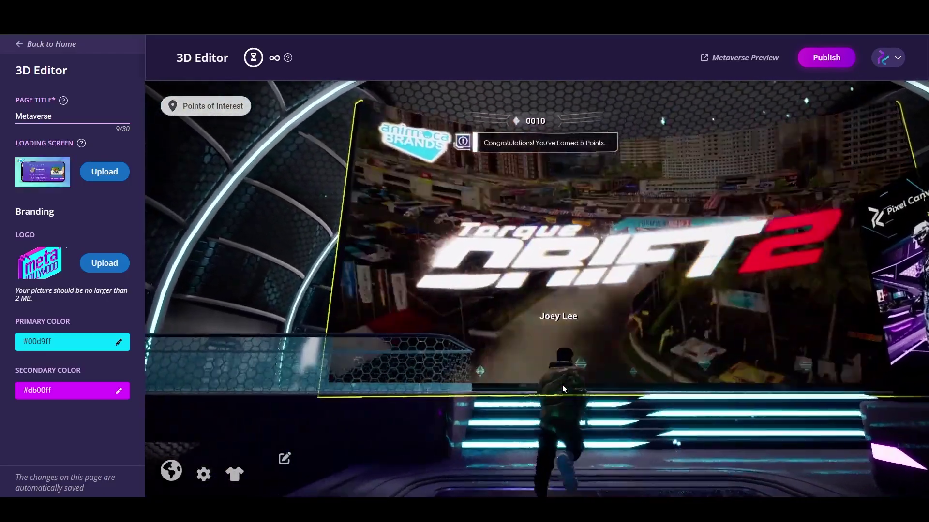
key("w")
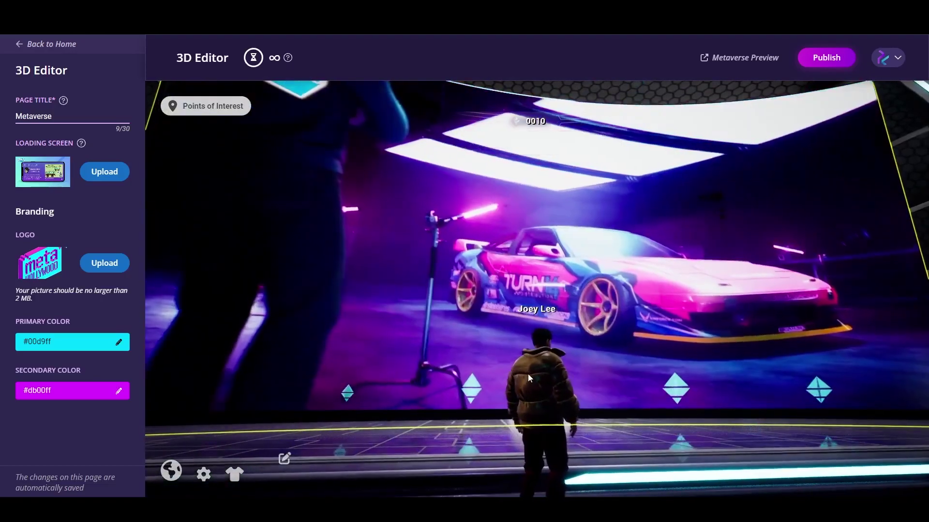
key("s")
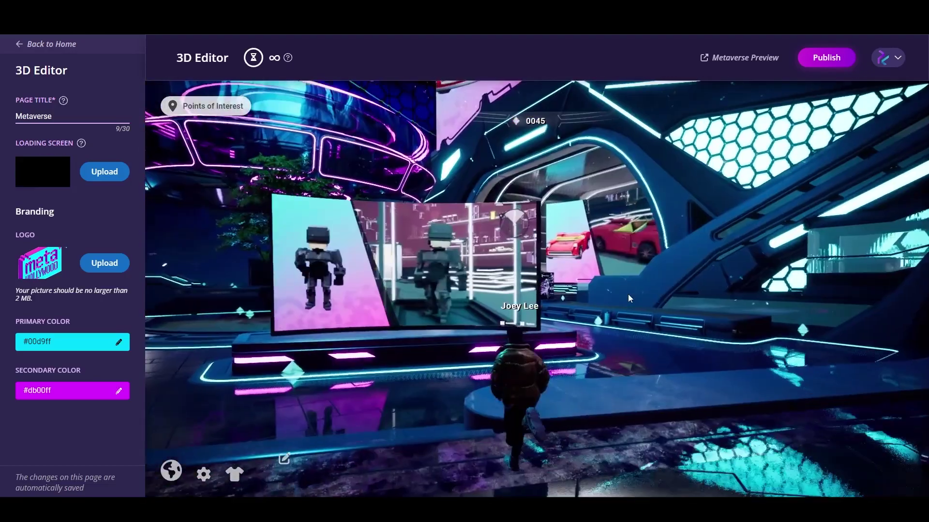
key("w")
left_click(485, 257)
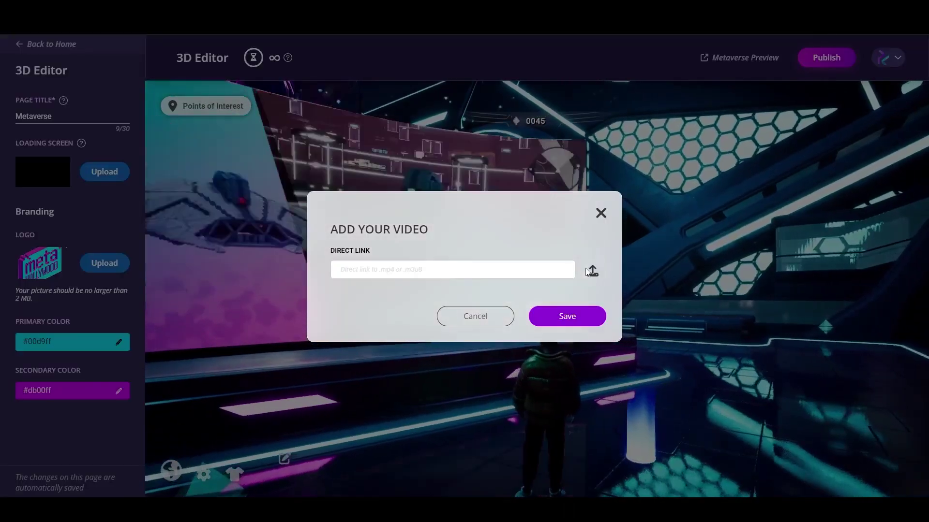
left_click(591, 271)
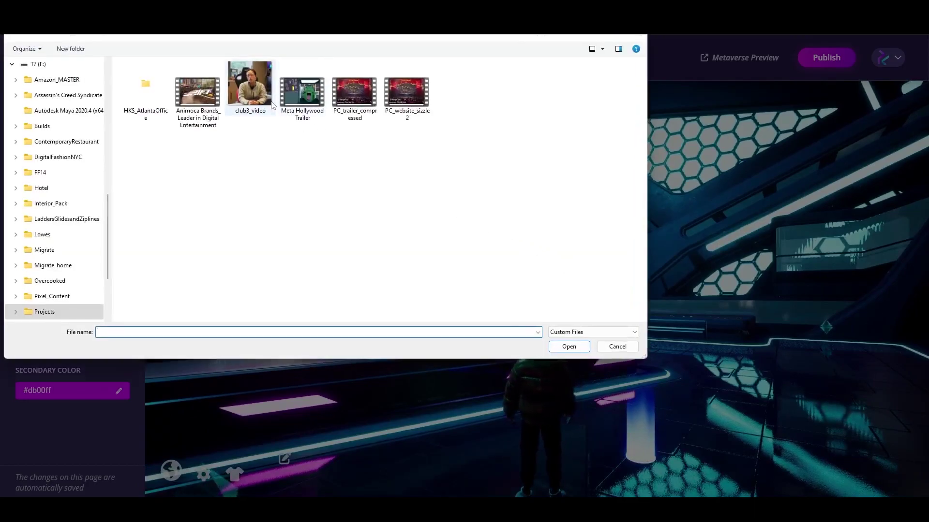
double_click(209, 103)
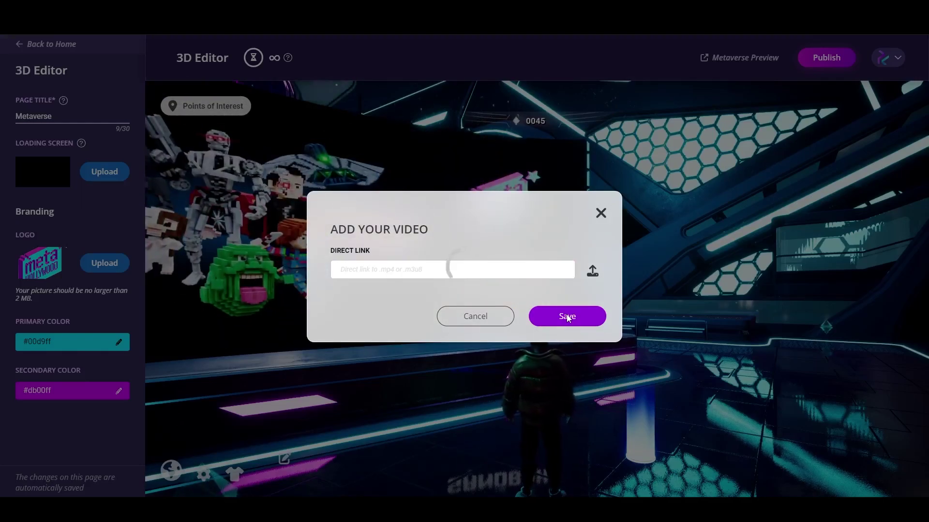
left_click(567, 317)
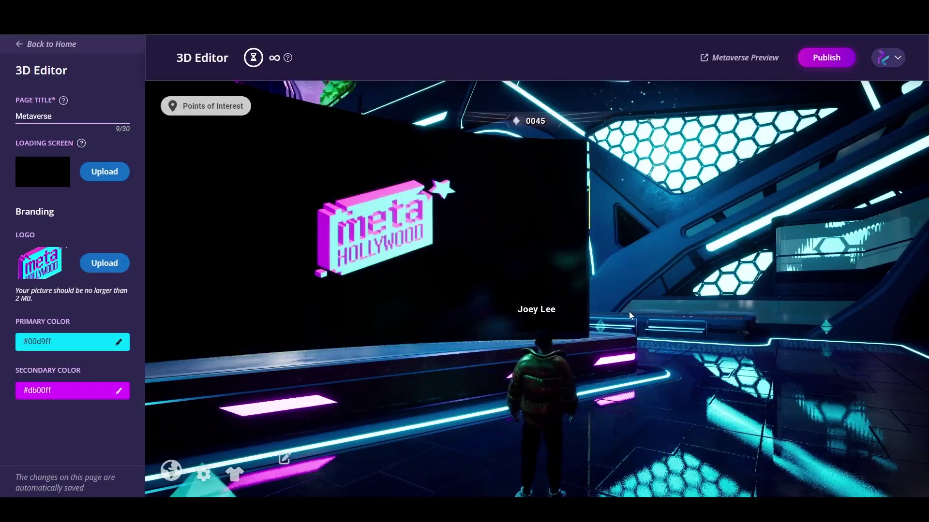
key("s")
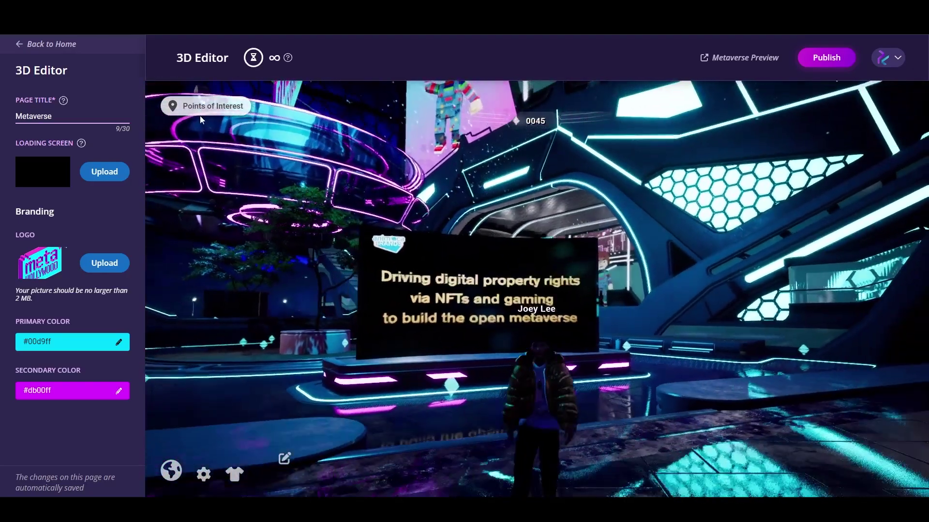
- Travel to the outdoor plaza's curved screen on the lit pedestal, upload club3_video to it and save
left_click(204, 106)
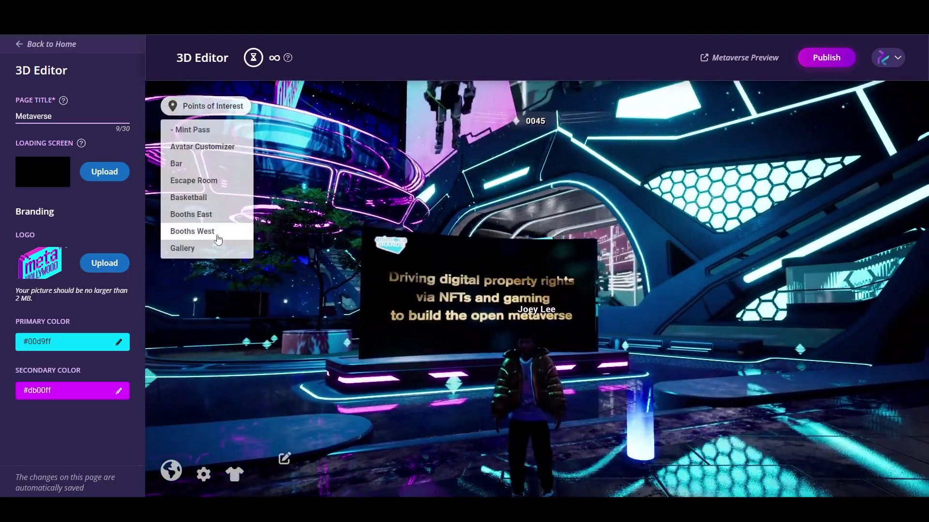
left_click(215, 189)
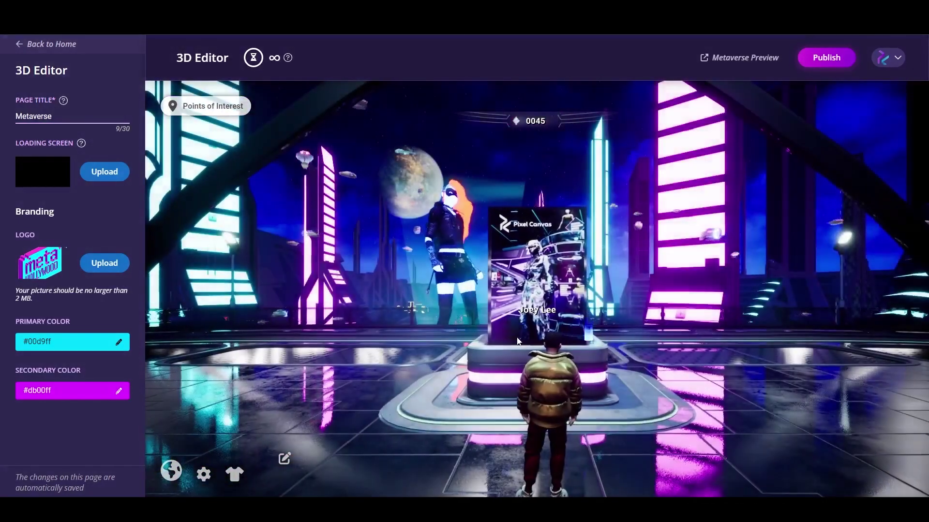
left_click_drag(517, 342, 478, 338)
key("w")
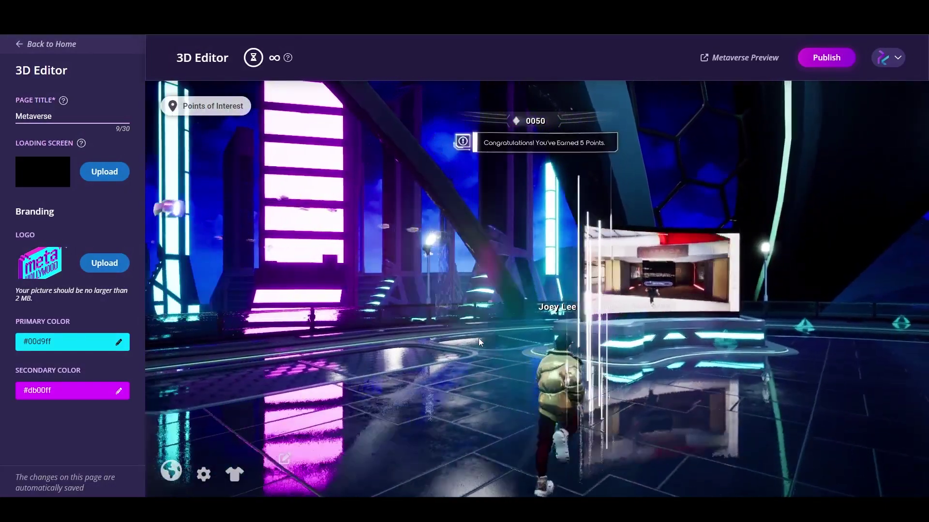
key("w")
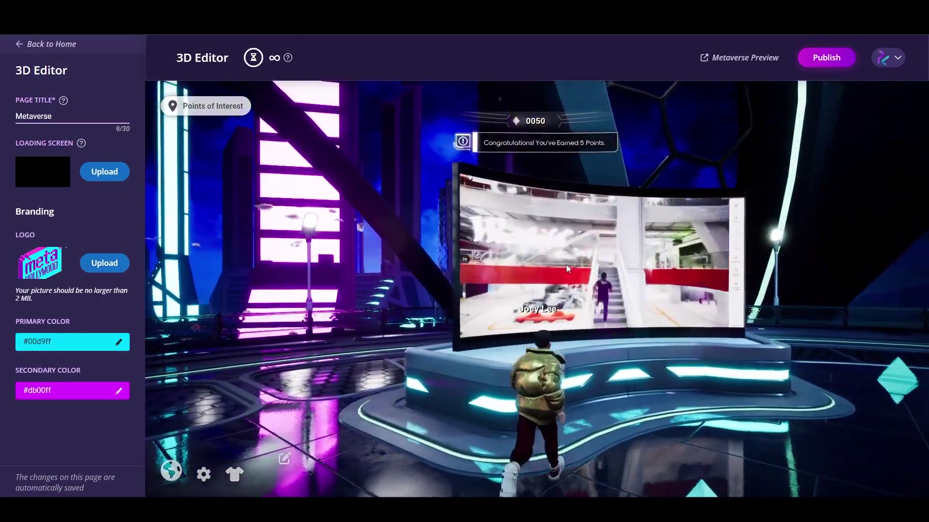
left_click(566, 265)
left_click(591, 271)
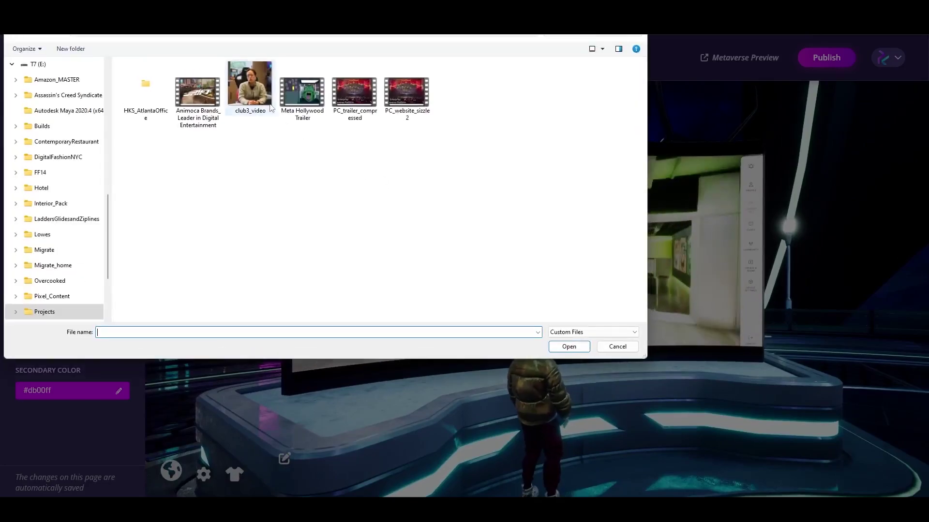
double_click(263, 94)
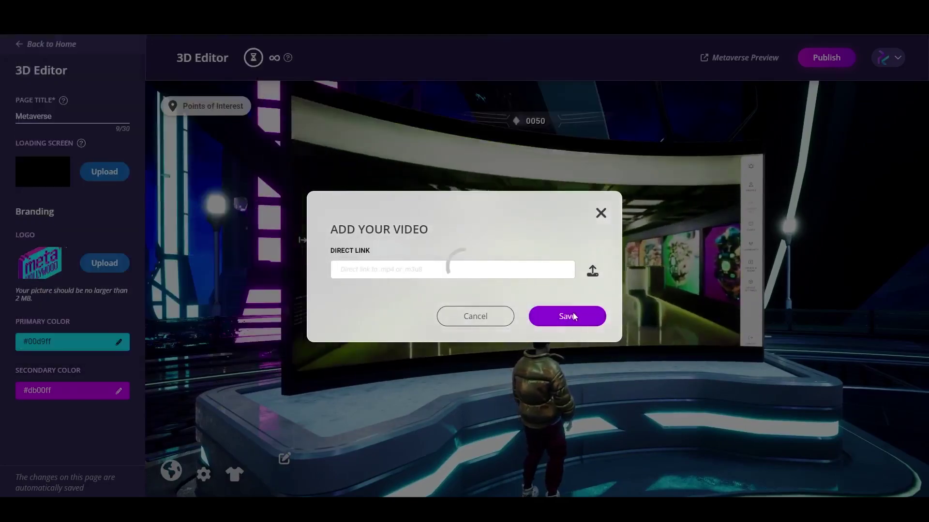
left_click(571, 317)
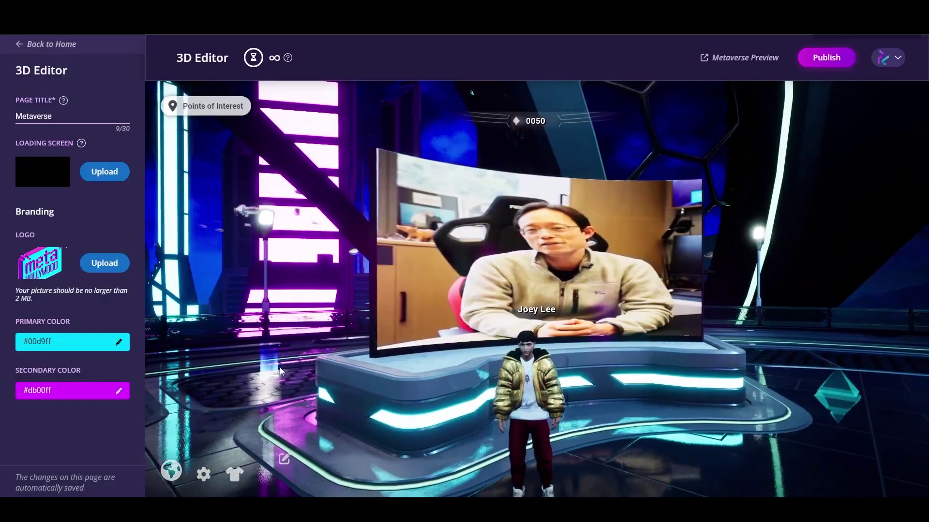
- Walk to the low wall facing the central stage and upload animoca_logo to the frame at its near end
key("a")
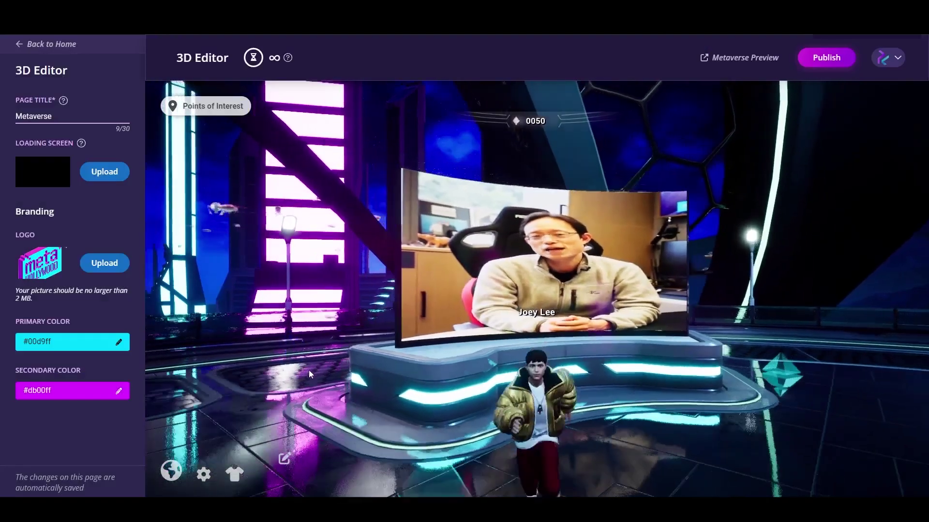
key("a")
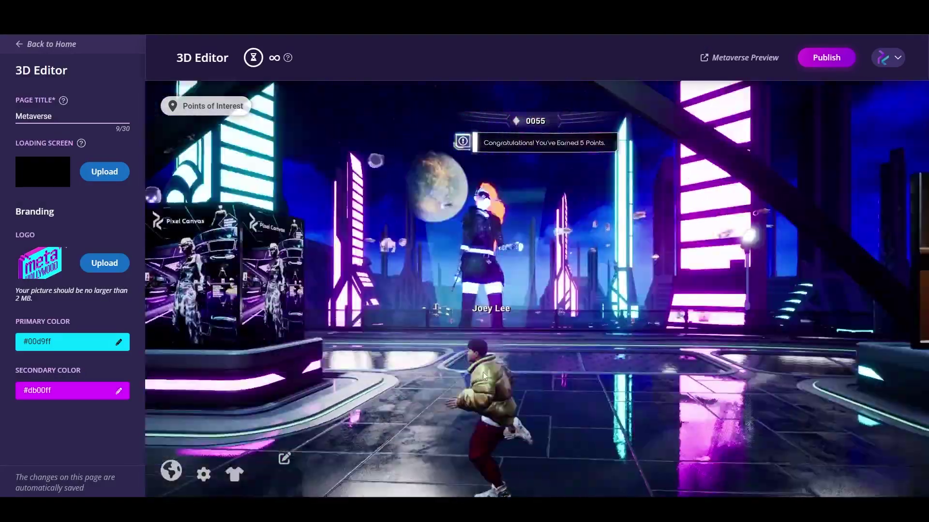
key("w")
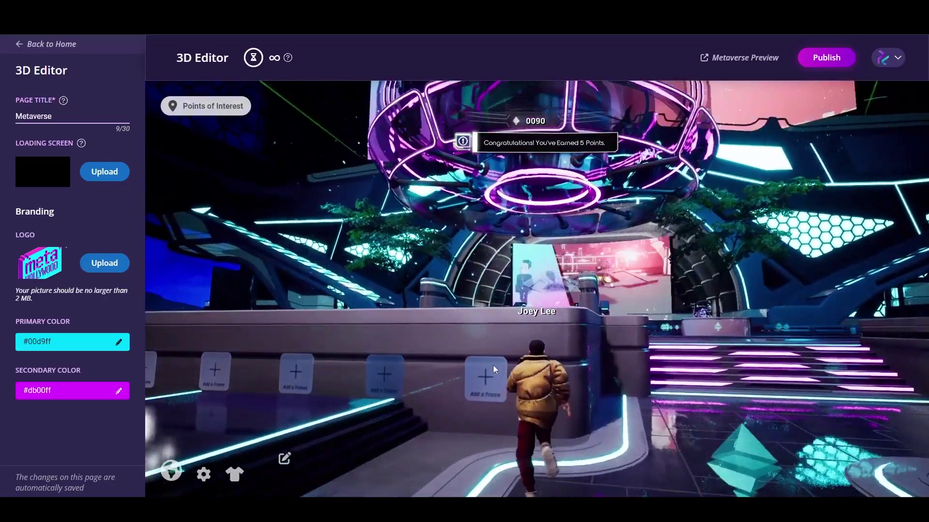
left_click(492, 365)
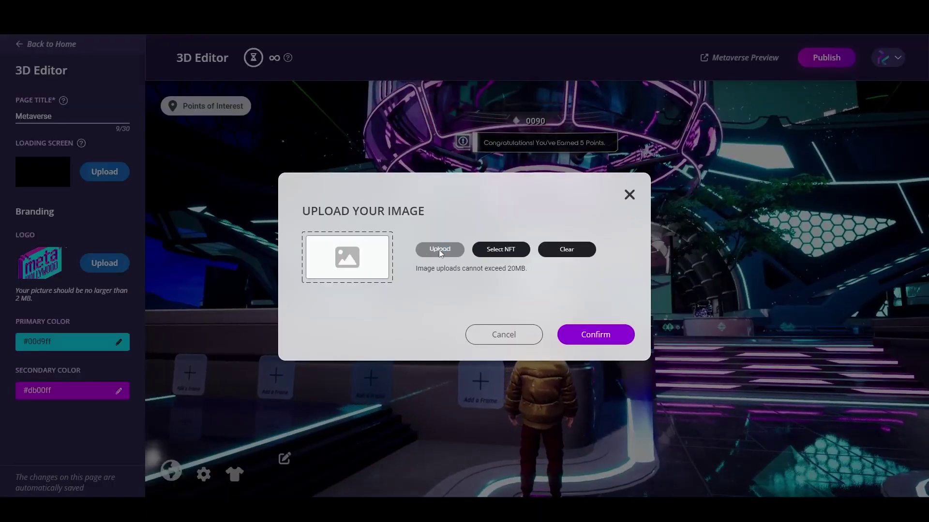
left_click(439, 248)
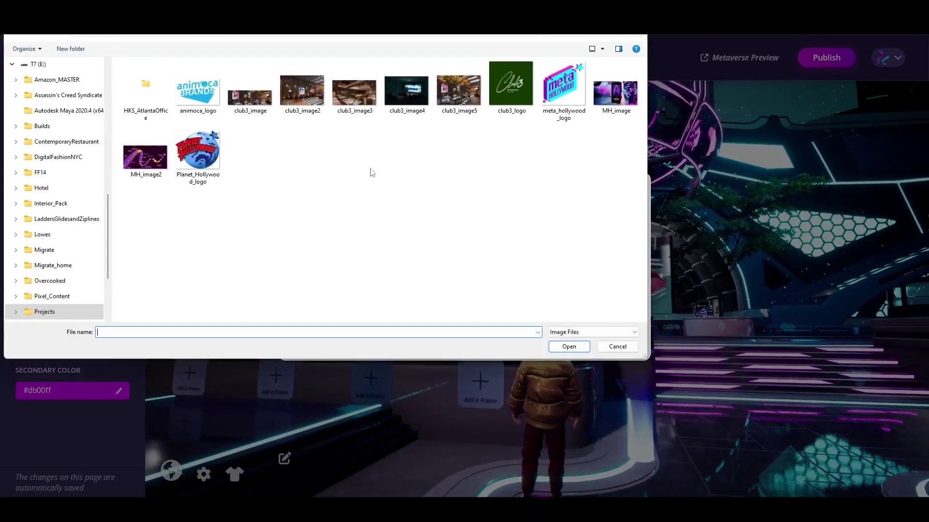
double_click(208, 98)
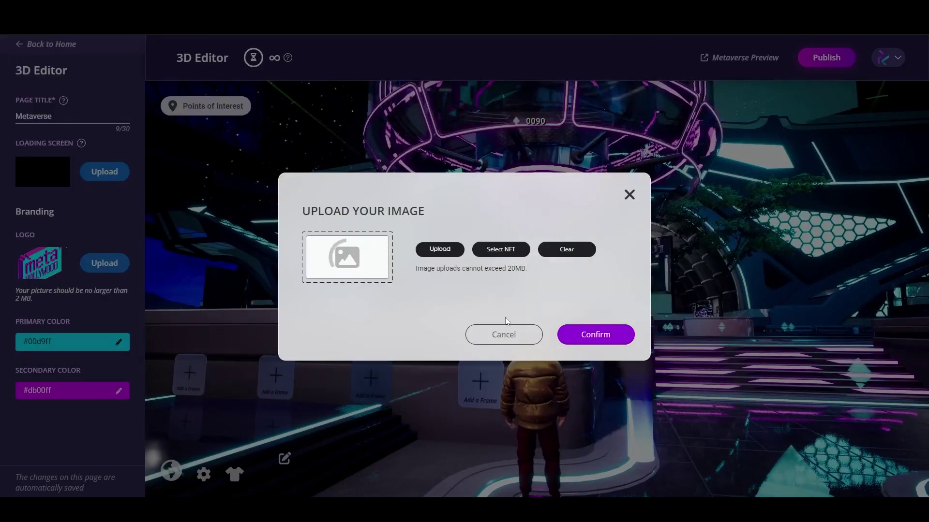
left_click(593, 335)
- Walk to the opposite end of the low wall and upload meta_hollywood_logo to its end frame
key("a")
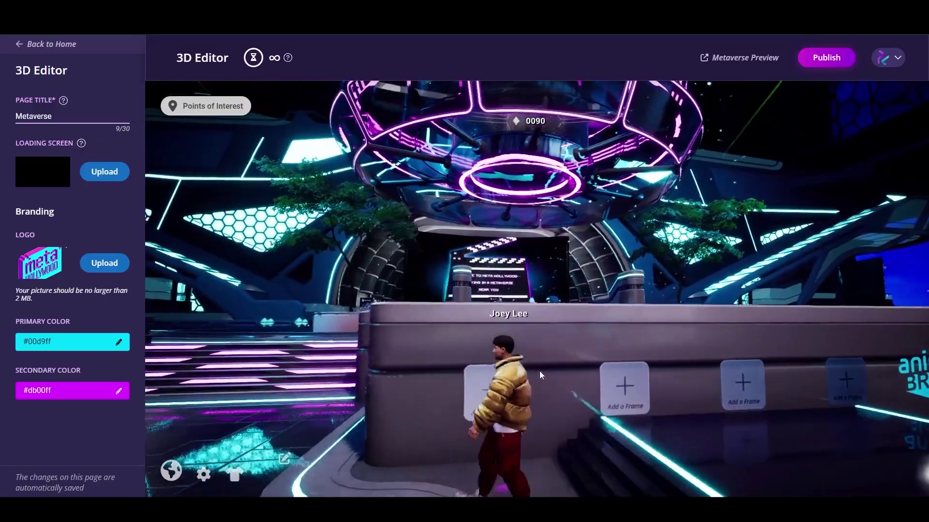
left_click(539, 370)
left_click(440, 250)
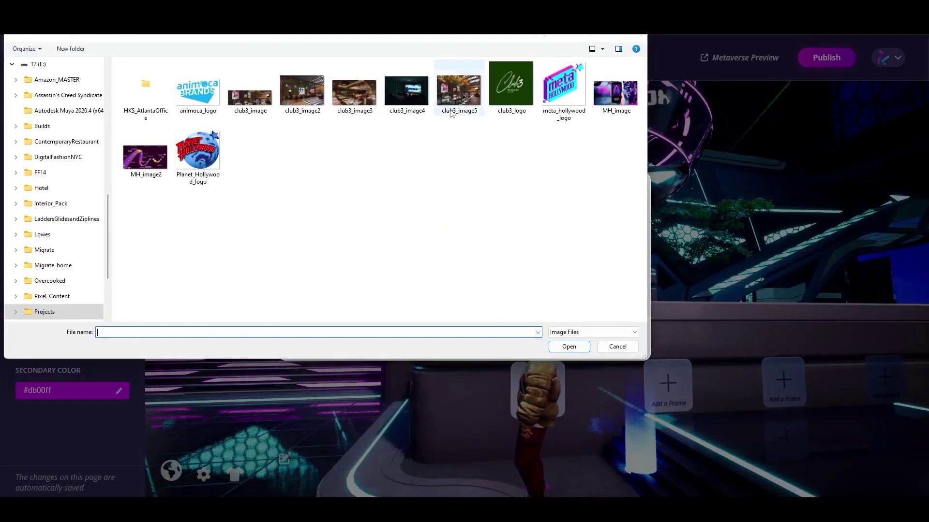
double_click(563, 100)
left_click(578, 340)
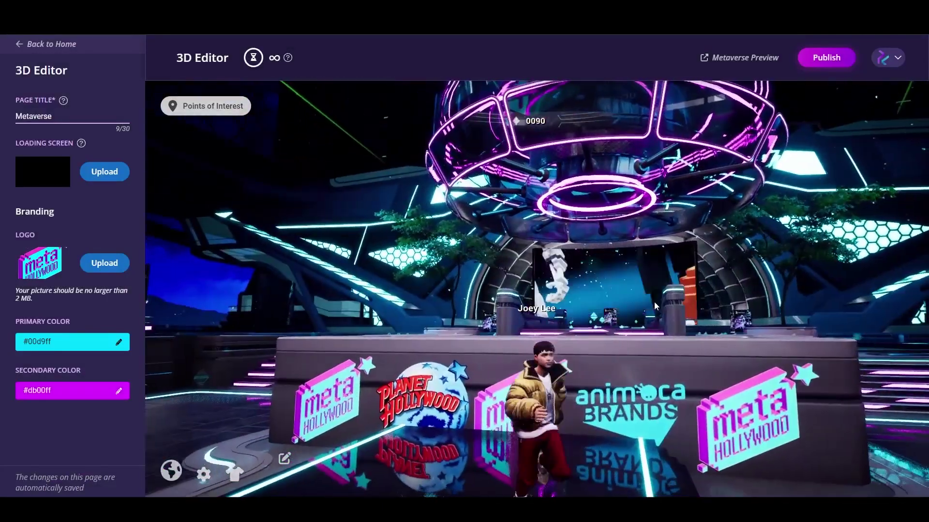
- Clear the Planet Hollywood and Animoca Brands logos from their frames on the low wall
key("s")
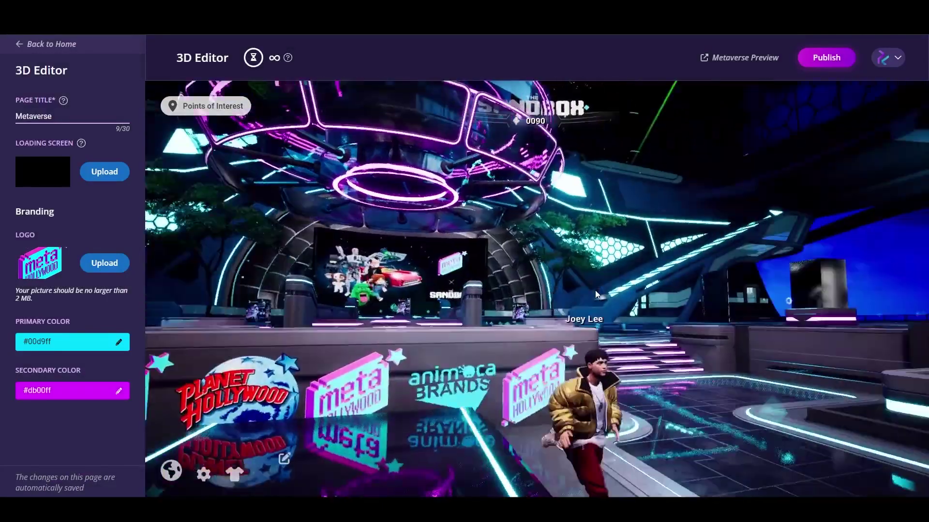
key("s")
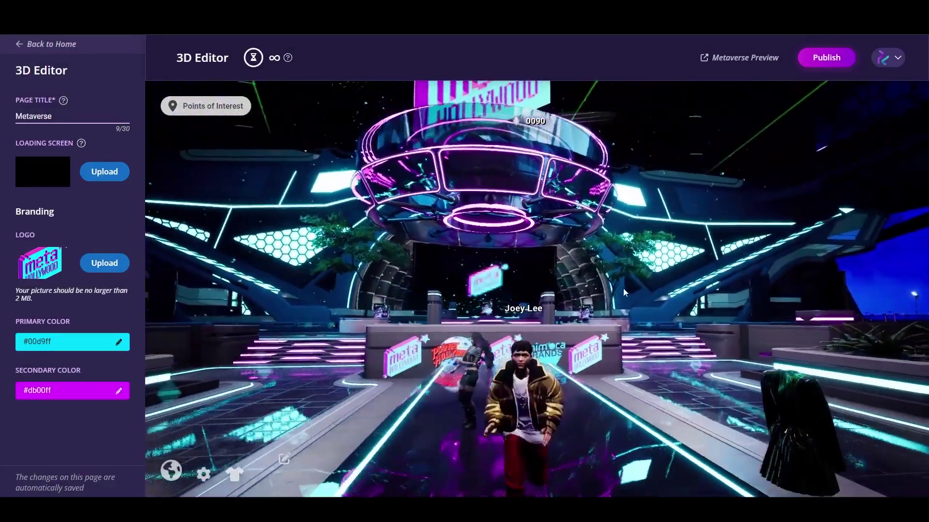
key("w")
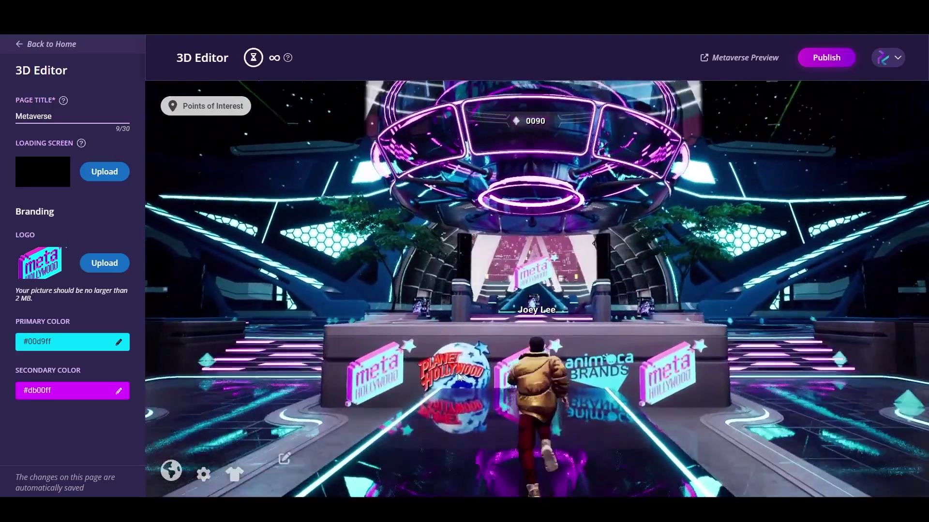
left_click(438, 377)
left_click(595, 335)
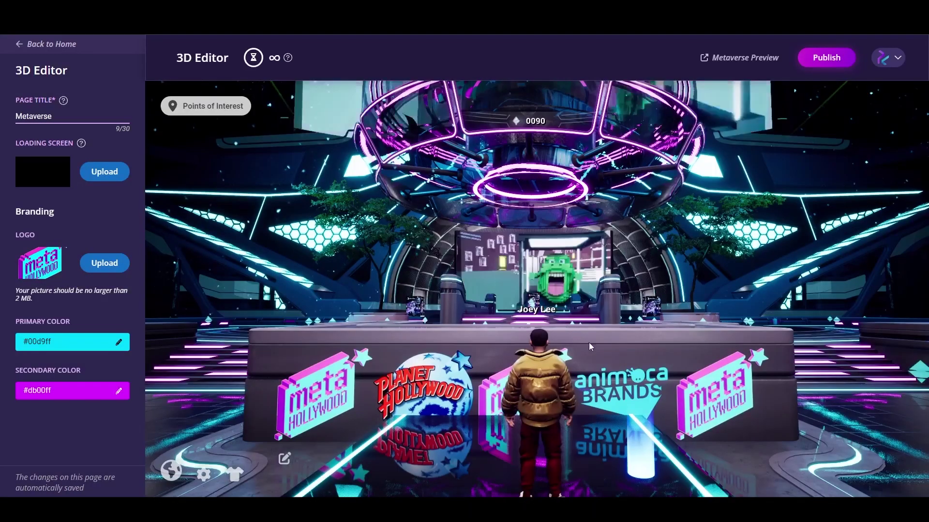
left_click(615, 388)
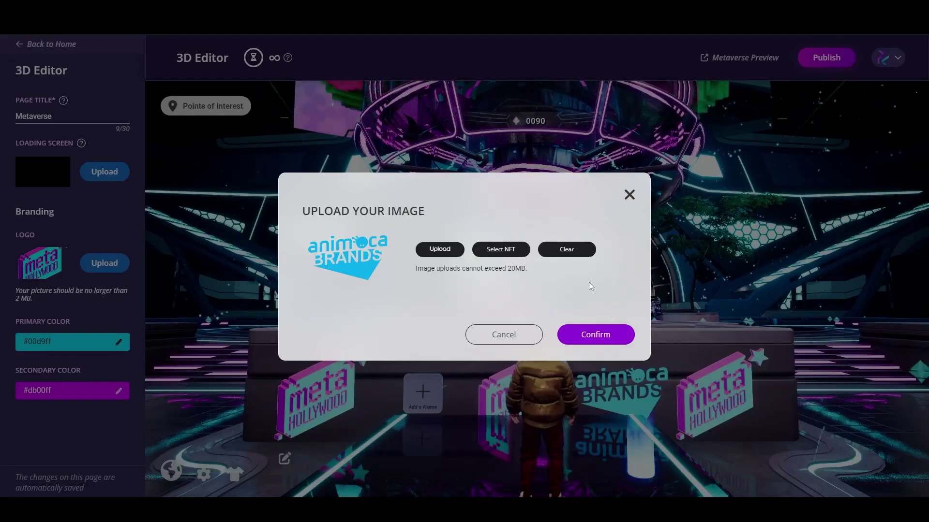
left_click(571, 249)
left_click(597, 335)
- Walk the avatar past the lit stairs to the white exhibition booth and open it in the Booth Editor
key("s")
left_click_drag(608, 278, 609, 313)
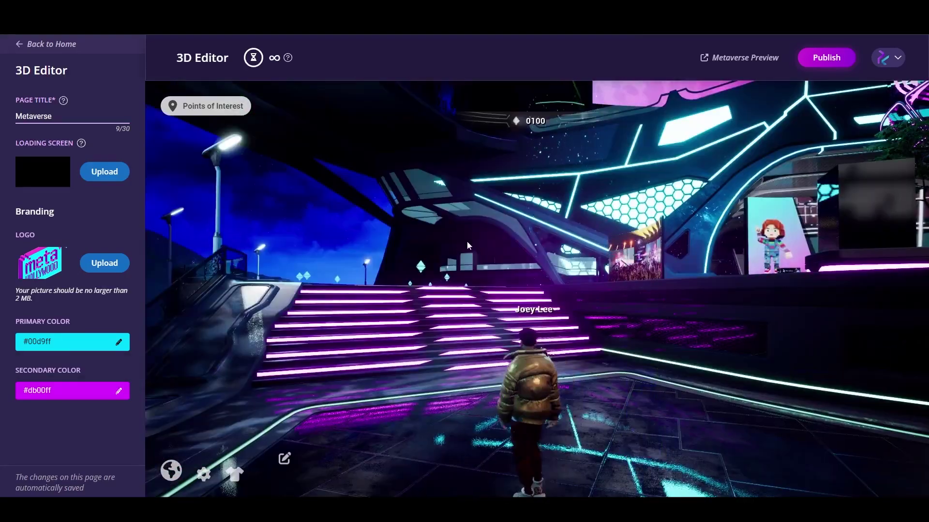
key("w")
left_click_drag(467, 242, 586, 189)
key("w")
key("w")
left_click(600, 320)
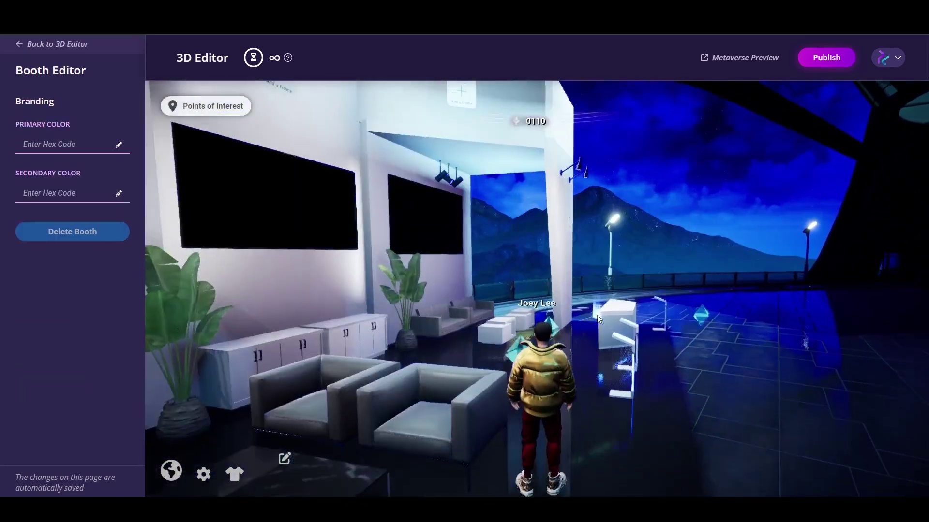
- Walk around the front of the booth to examine its screens, empty frames and reception desk
key("d")
left_click_drag(596, 315, 666, 330)
key("s")
key("d")
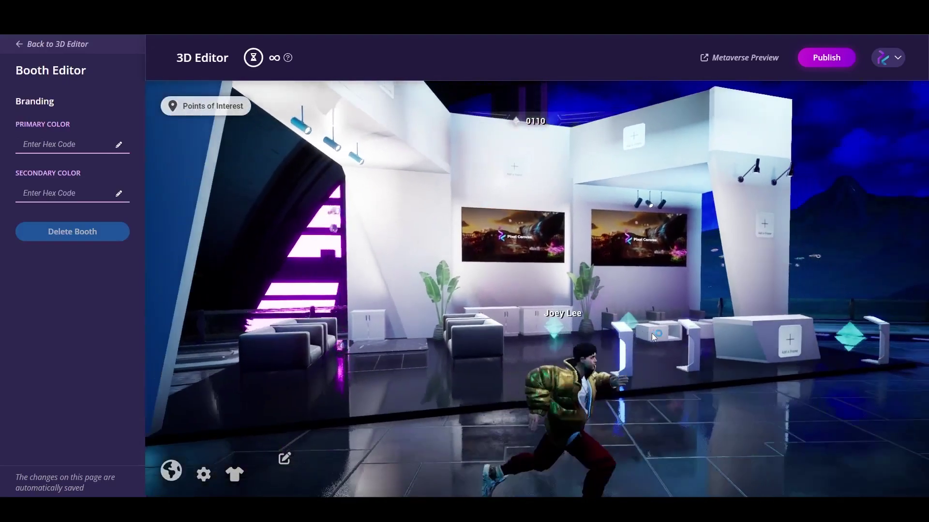
key("w")
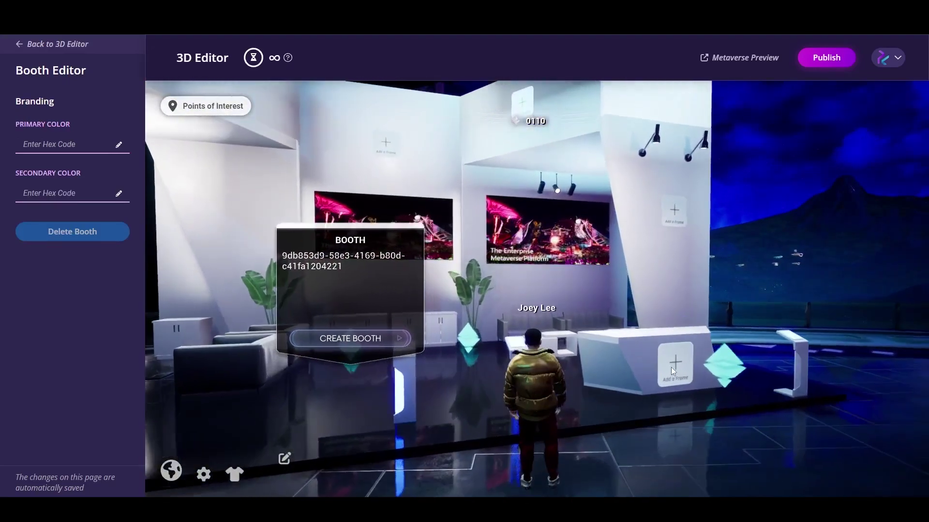
- Upload the logo_shape image to the frame on the booth's reception desk
left_click(671, 367)
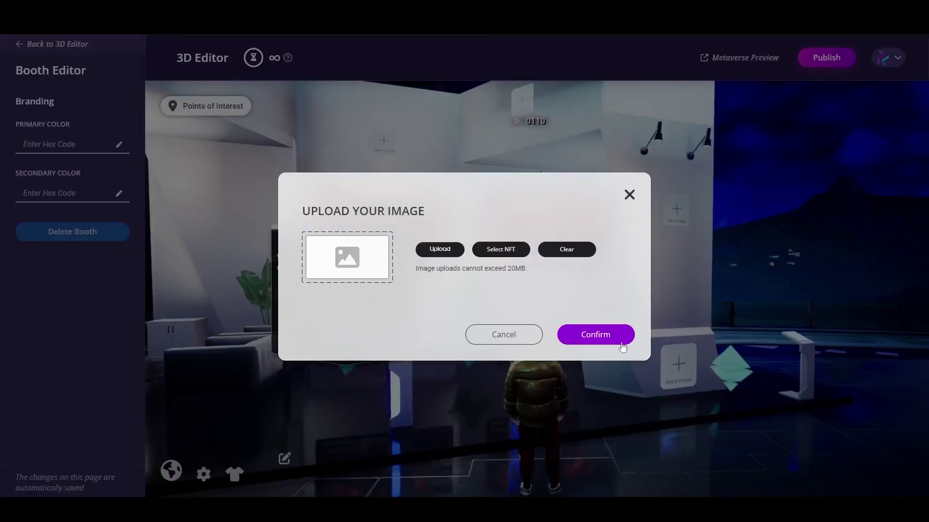
left_click(440, 250)
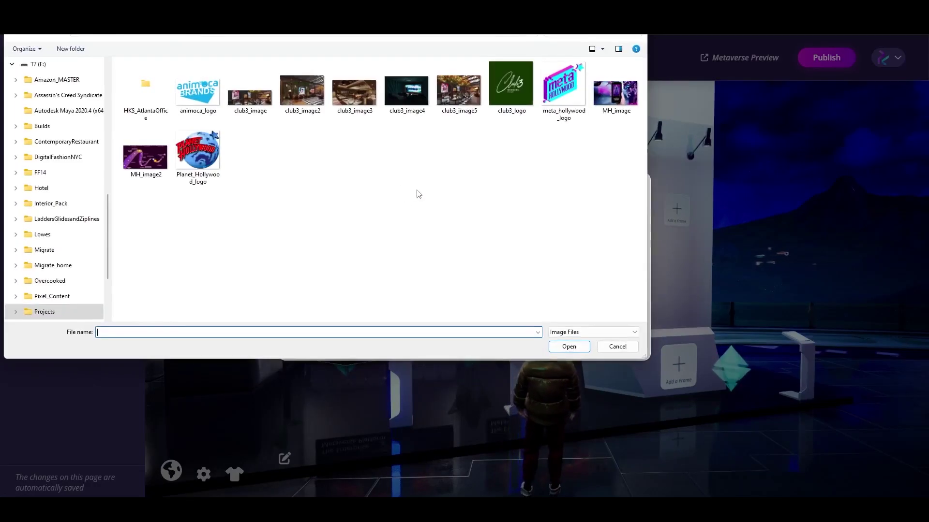
left_click(136, 36)
double_click(400, 94)
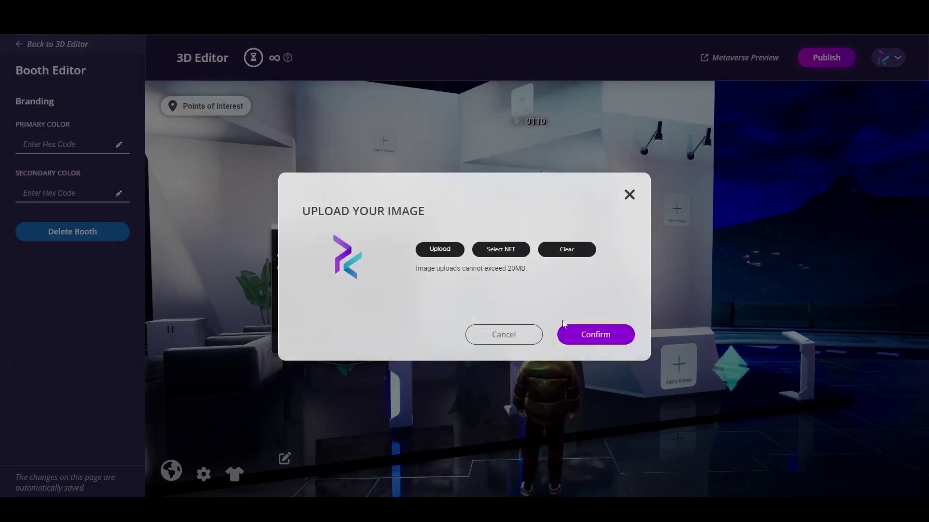
left_click(588, 336)
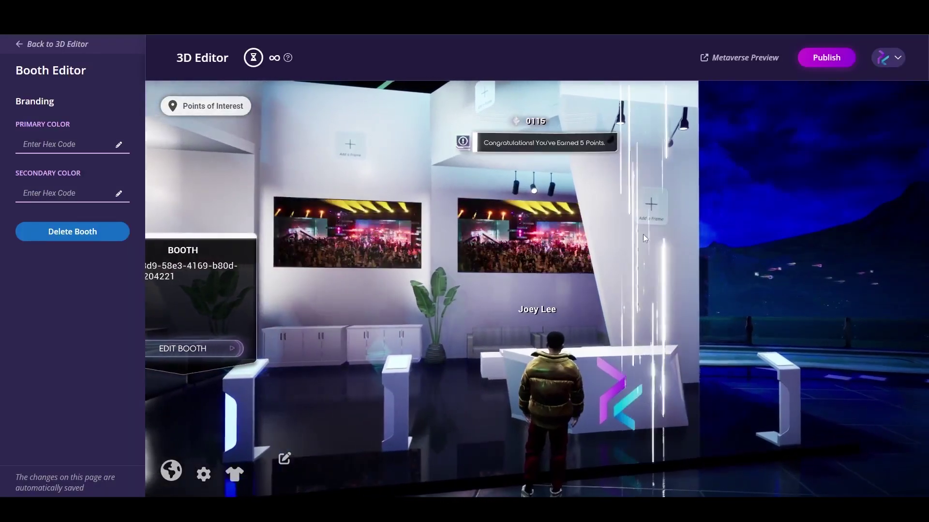
- Replace the reception desk's image with the PC_logo_new file
left_click(617, 375)
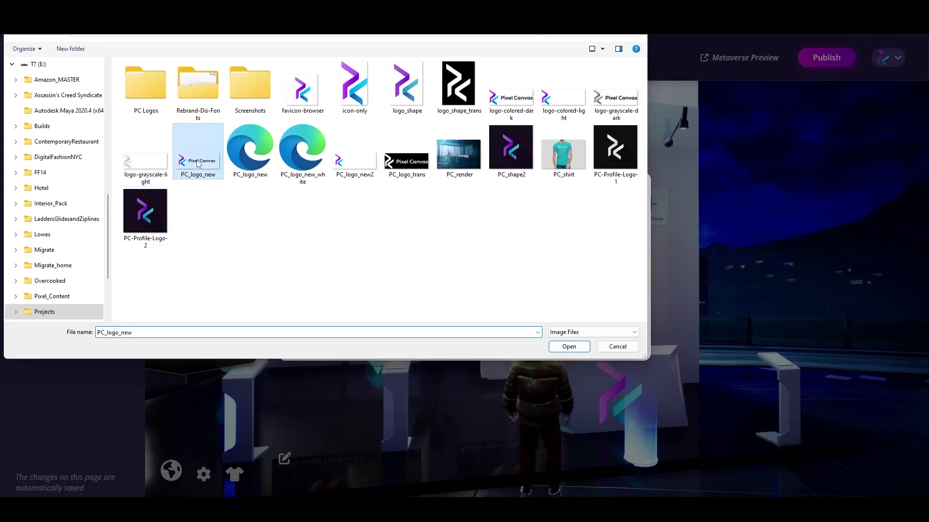
double_click(198, 165)
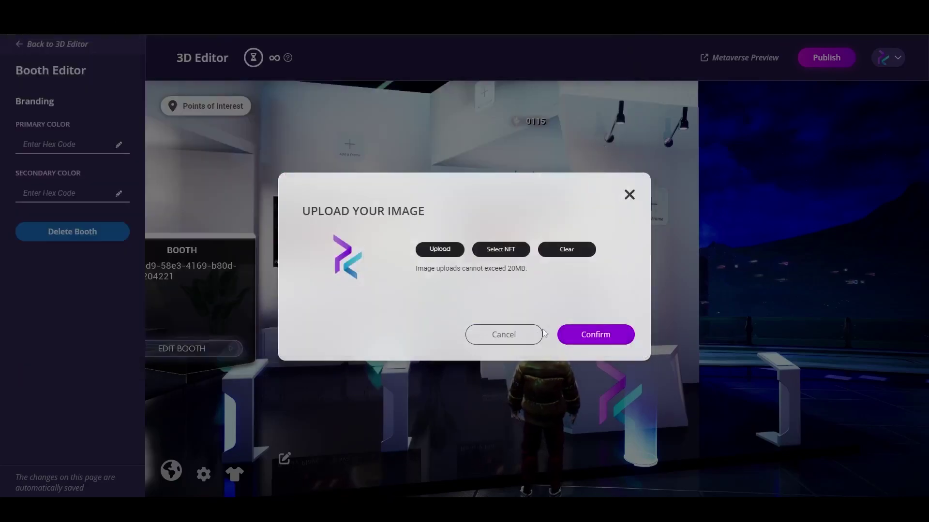
left_click(585, 343)
- Upload the logo_shape image to the frame on the slanted pillar beside the reception desk
left_click(680, 227)
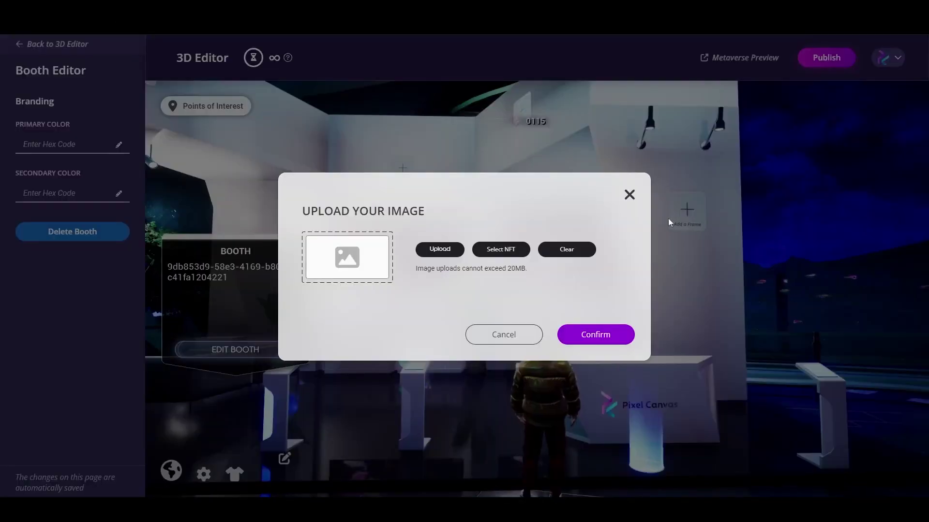
left_click(442, 256)
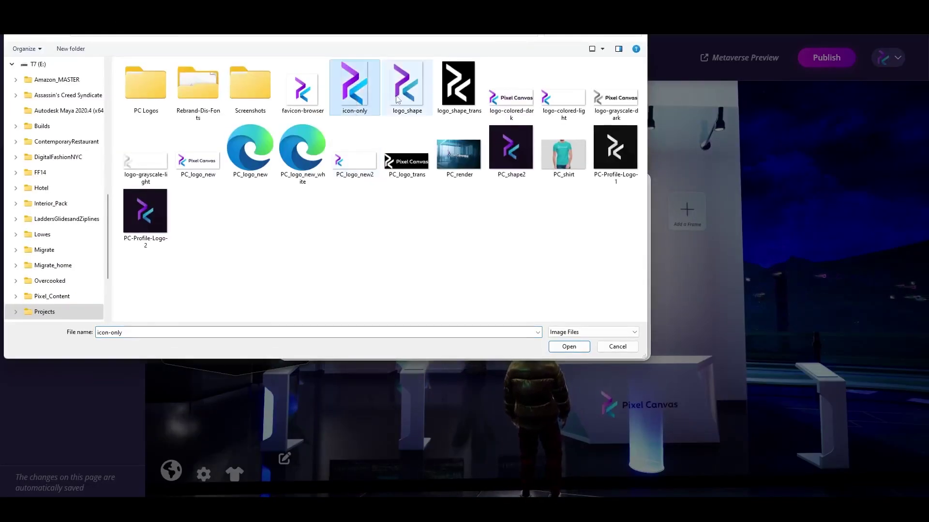
double_click(396, 99)
left_click(580, 341)
- Upload the logo_shape image to the empty frame on the booth's back wall above the screen
key("w")
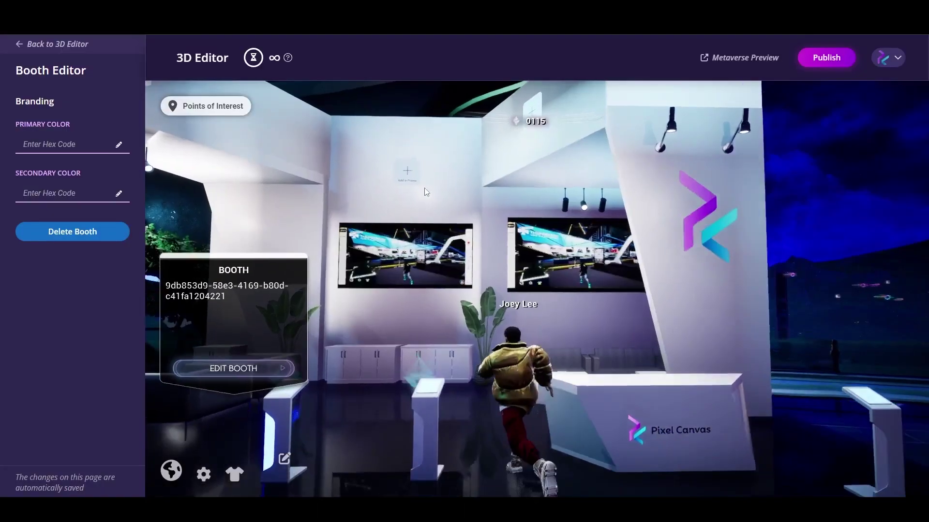
left_click(418, 169)
left_click(442, 253)
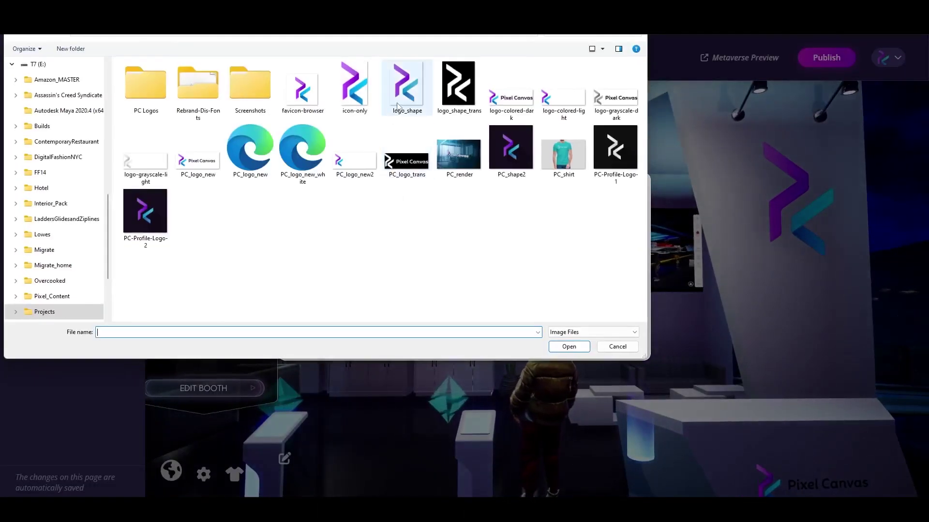
double_click(399, 100)
left_click(574, 344)
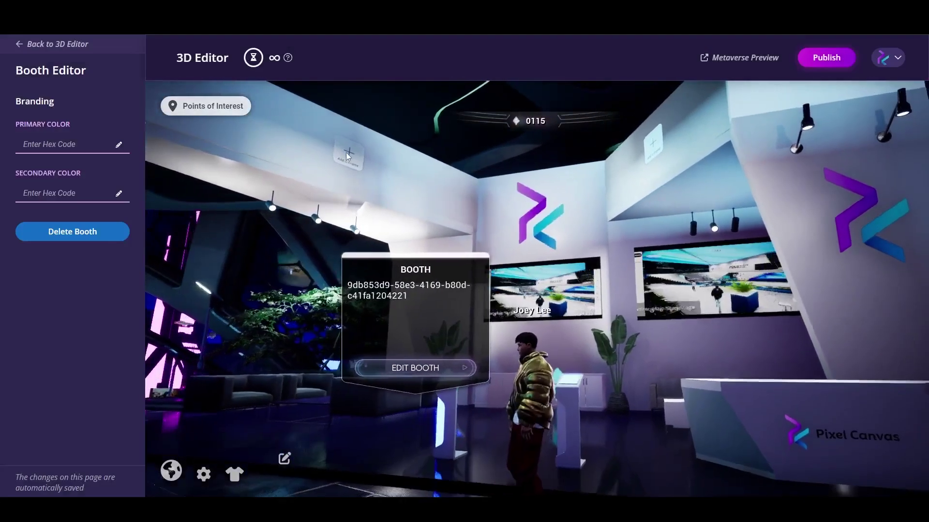
- Upload the PC_logo_new image to the empty frames on the booth's two overhead side beams
left_click(348, 153)
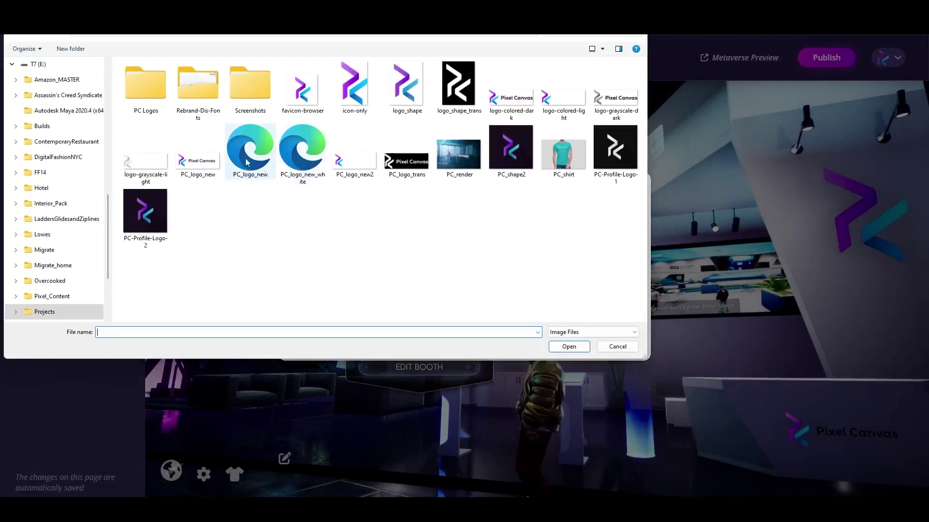
left_click(197, 156)
left_click(566, 346)
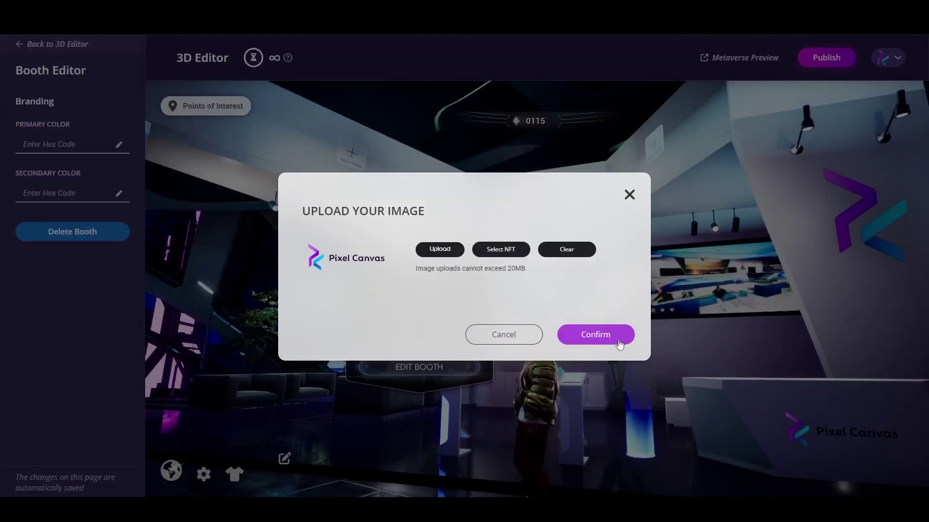
left_click(619, 342)
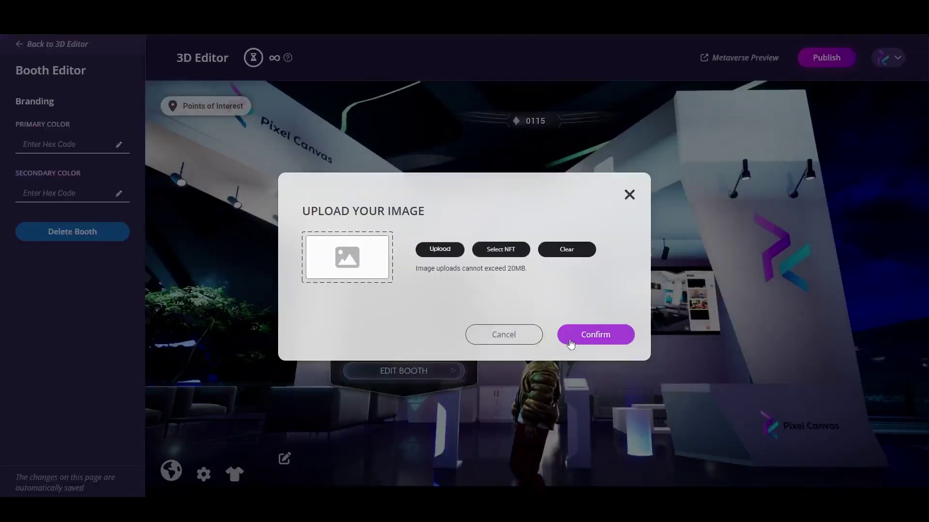
left_click(440, 250)
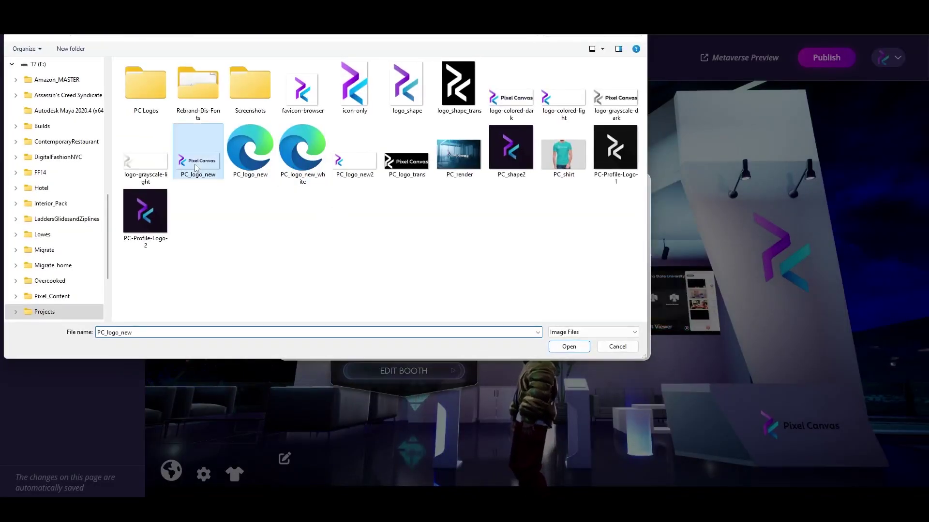
double_click(195, 168)
left_click(591, 341)
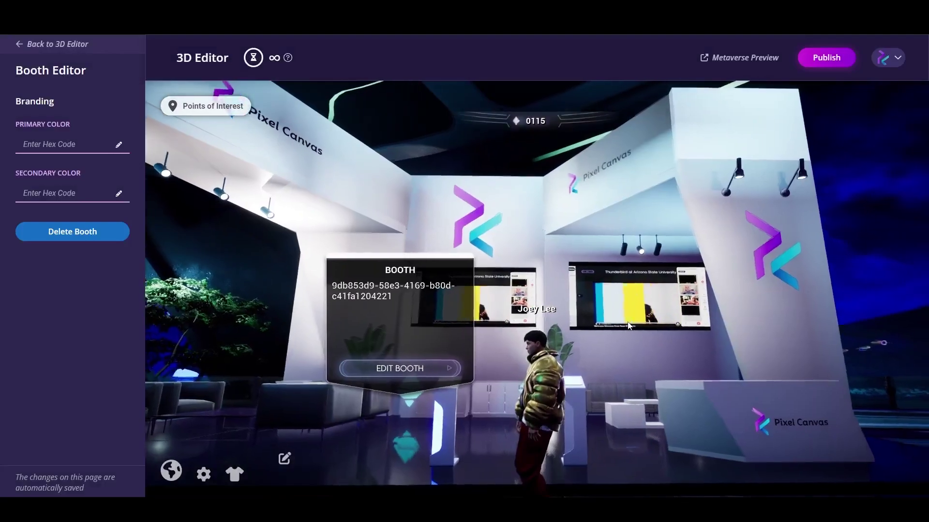
- Set the booth's primary color to #eb00ff and its secondary color to #00b2ff
left_click(118, 145)
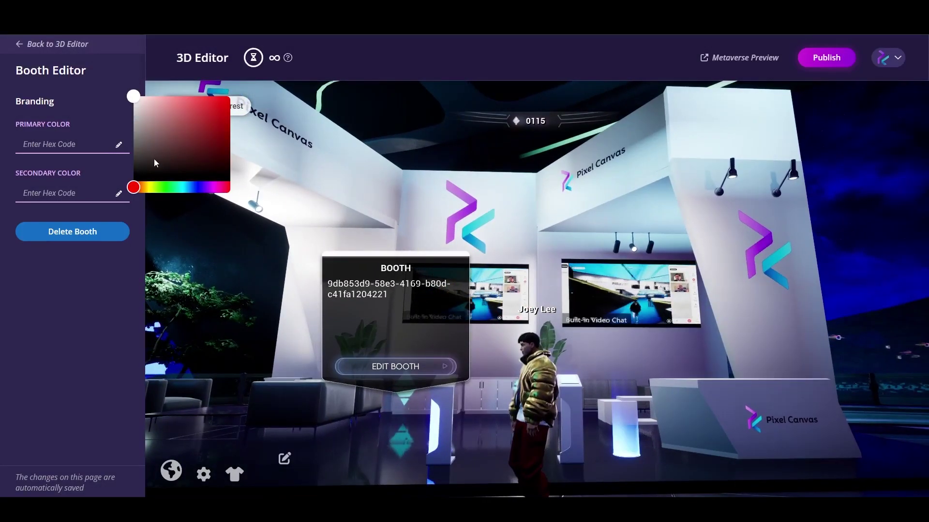
left_click(209, 188)
left_click(118, 194)
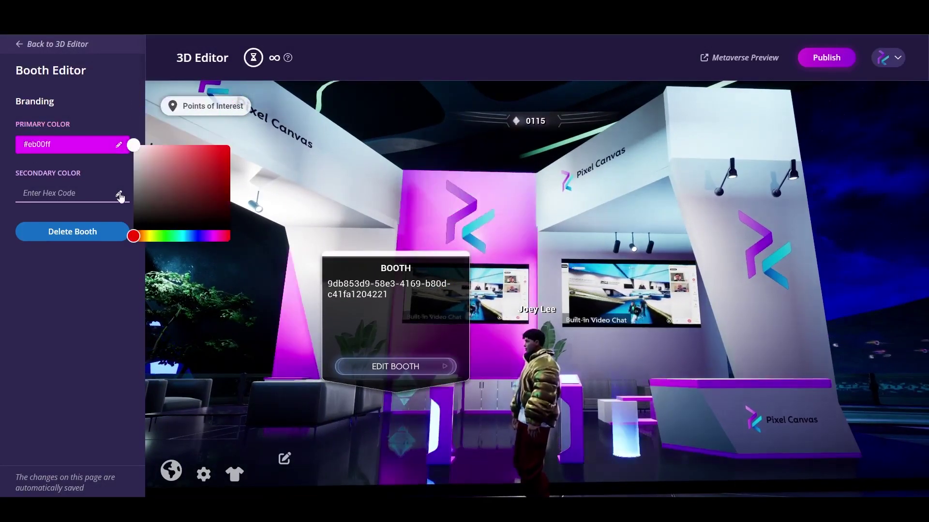
left_click(190, 236)
left_click(208, 159)
left_click(311, 252)
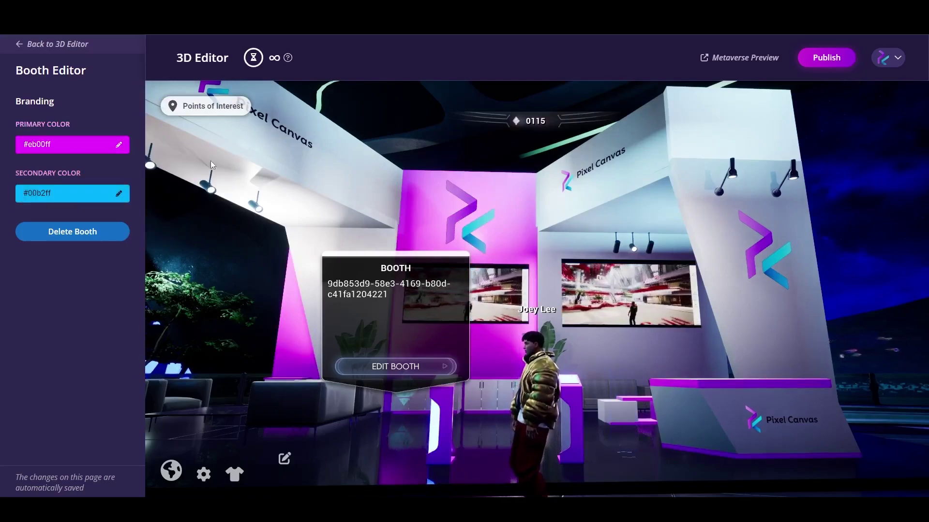
- Walk back and around the Pixel Canvas booth to examine its logos and brand colors from outside
key("s")
key("a")
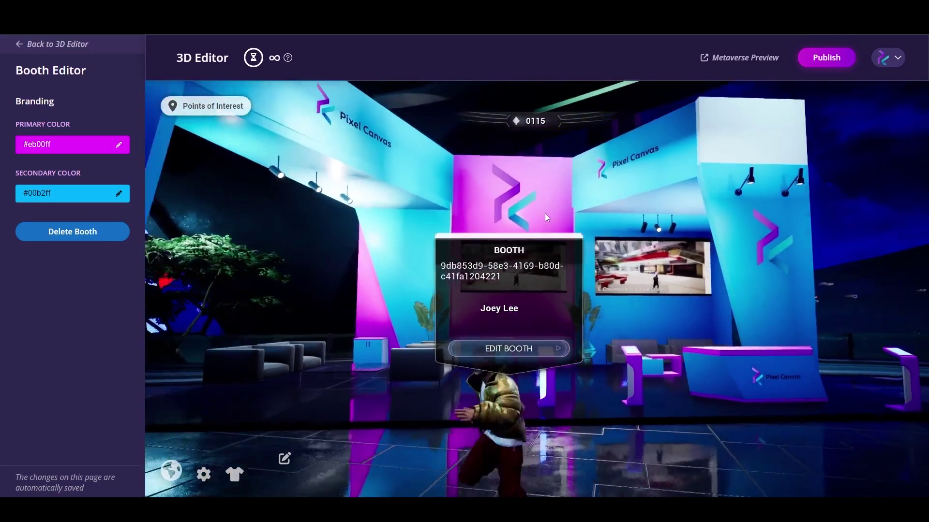
key("a")
key("w")
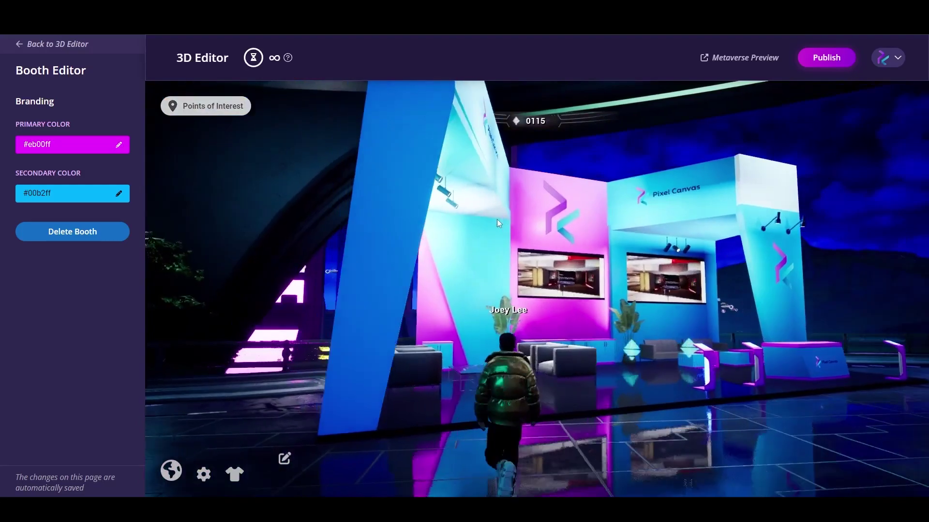
key("w")
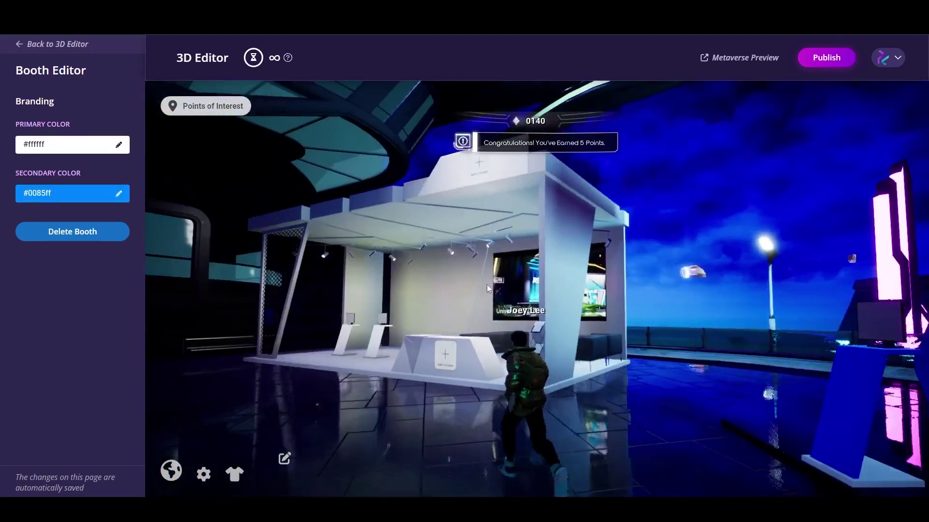
- Approach the unbranded booth with the mesh side panel and set its primary color to #007910
key("w")
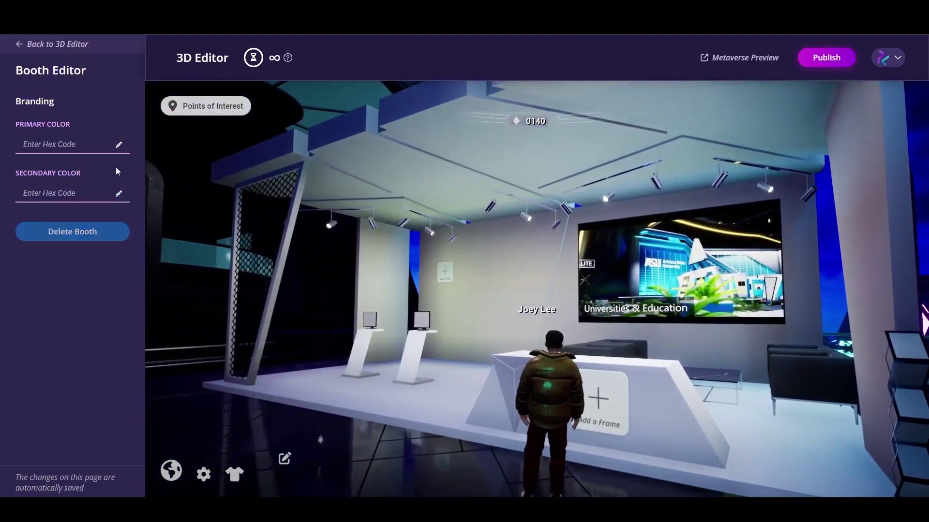
left_click(118, 145)
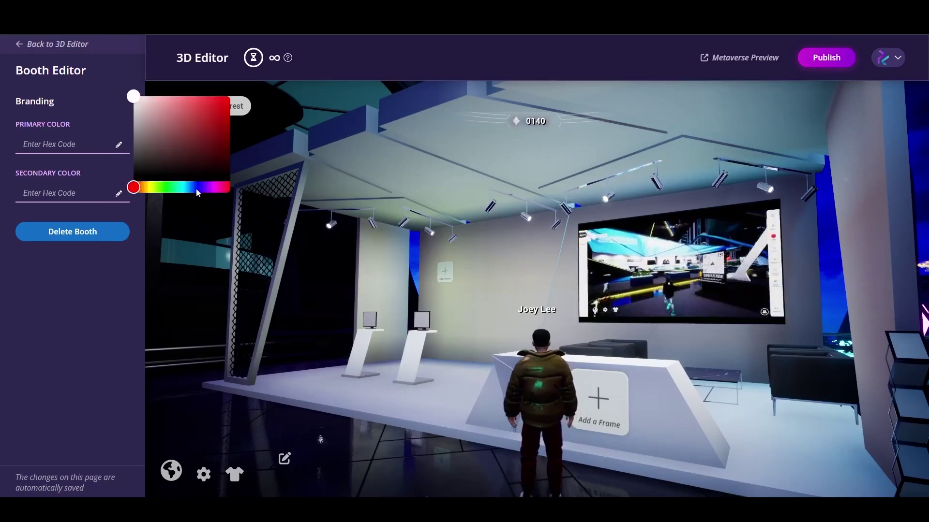
left_click(168, 188)
left_click(230, 138)
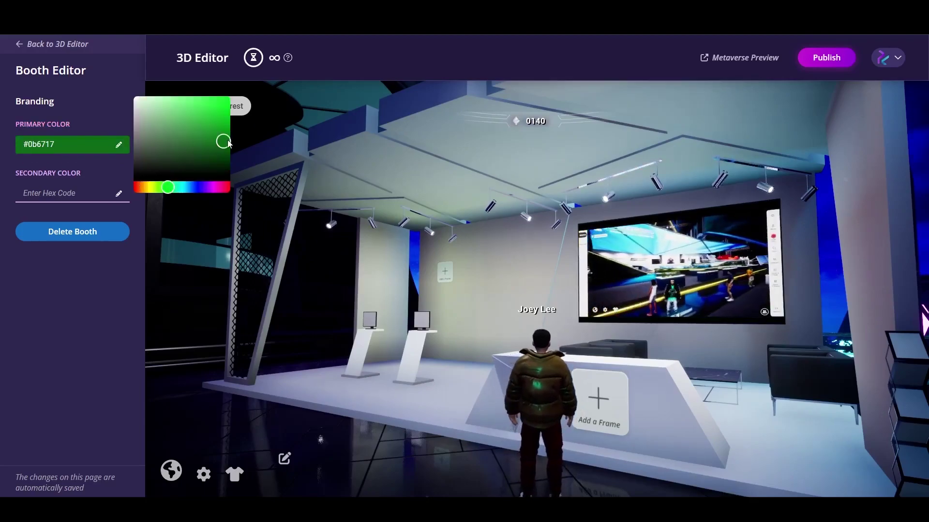
left_click_drag(435, 242, 391, 269)
key("s")
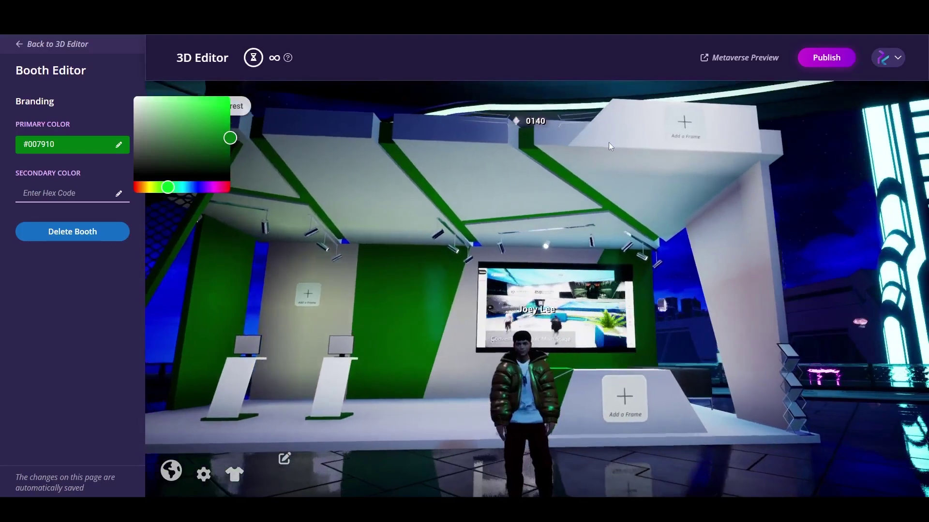
left_click(665, 125)
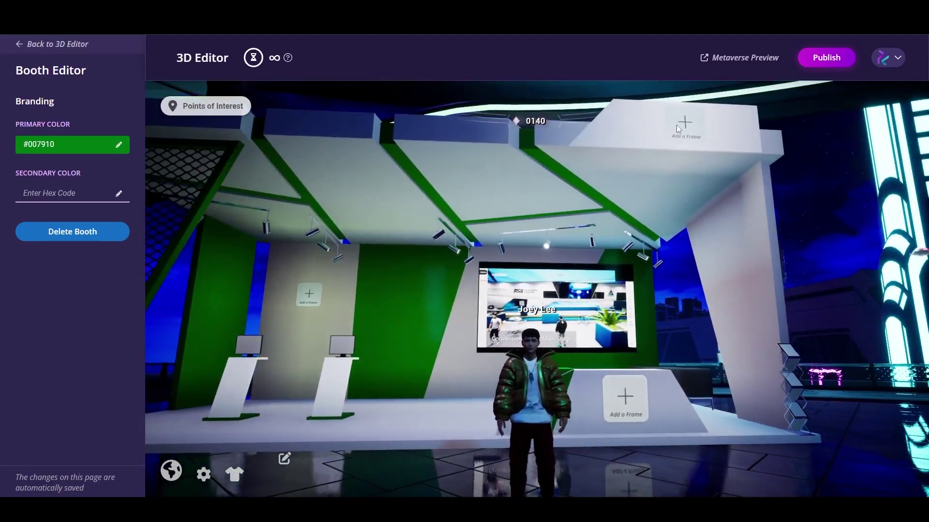
- Upload the Club3 Members Club logo to the frame on the green-accented booth's roof sign
left_click(688, 132)
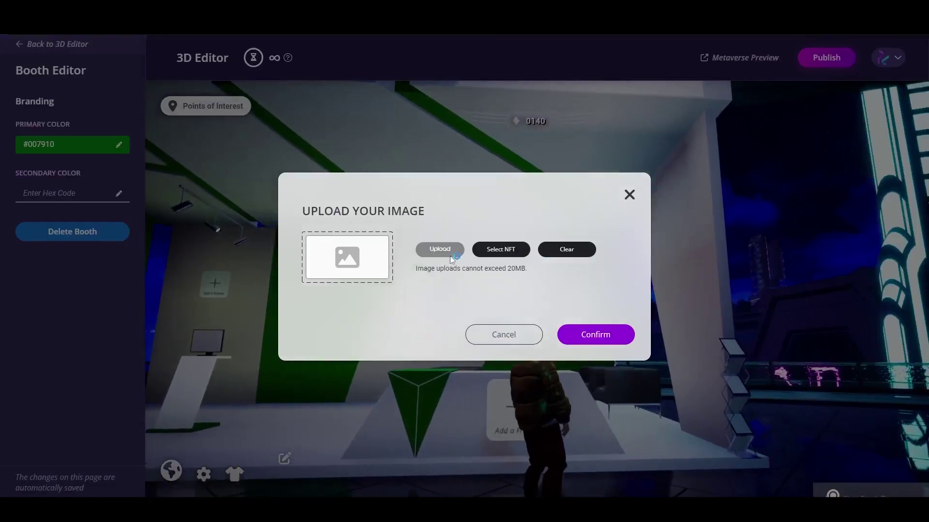
left_click(443, 249)
double_click(512, 87)
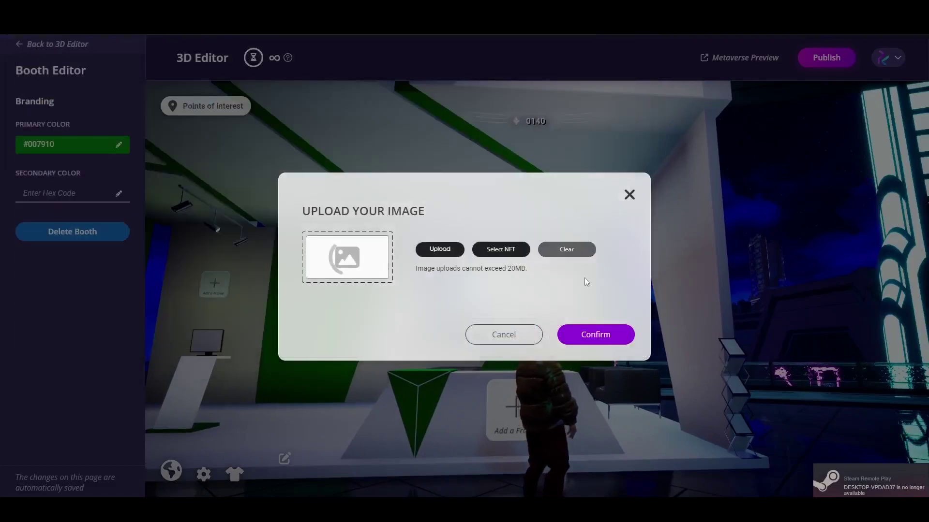
left_click(595, 332)
- Upload a logo image to the frame on the front of the green-accented booth's reception desk
key("s")
left_click(645, 393)
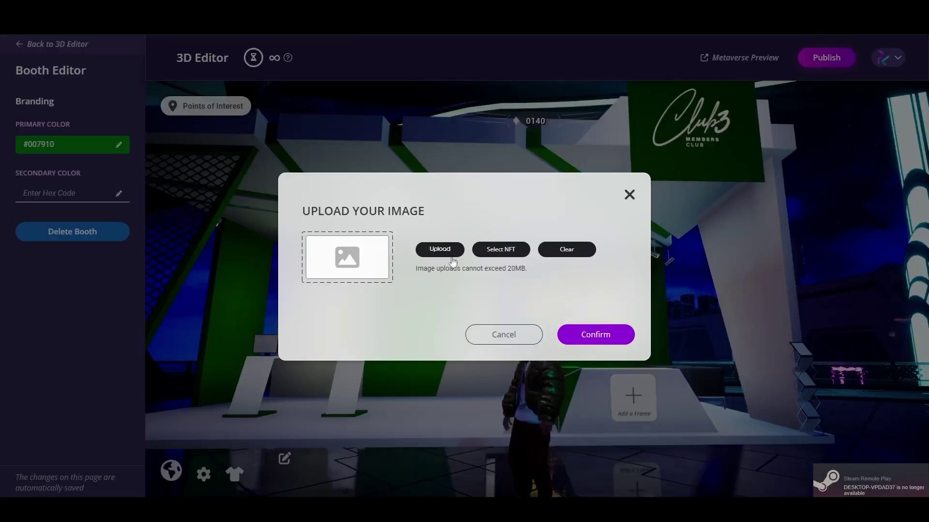
left_click(438, 249)
double_click(504, 88)
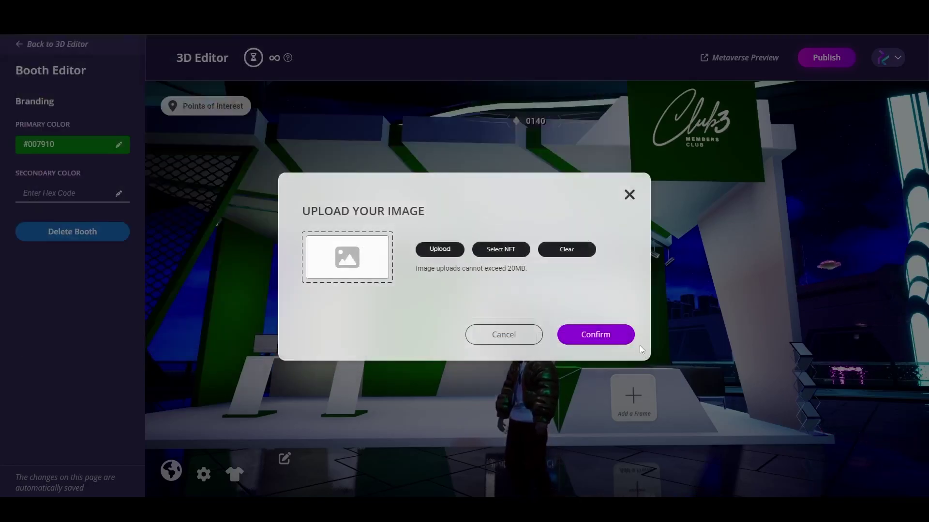
left_click(599, 334)
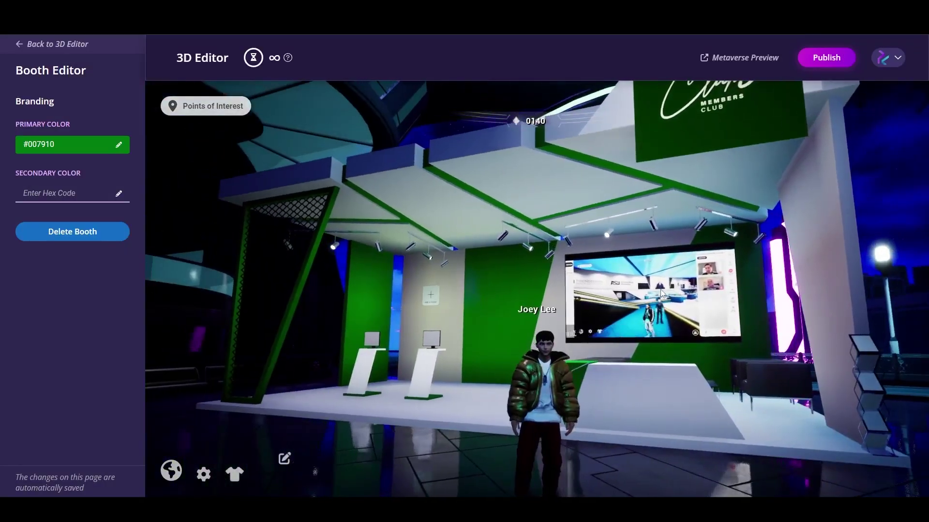
- Walk inside the booth and upload an image to the frame on the back wall behind the computer stands
key("w")
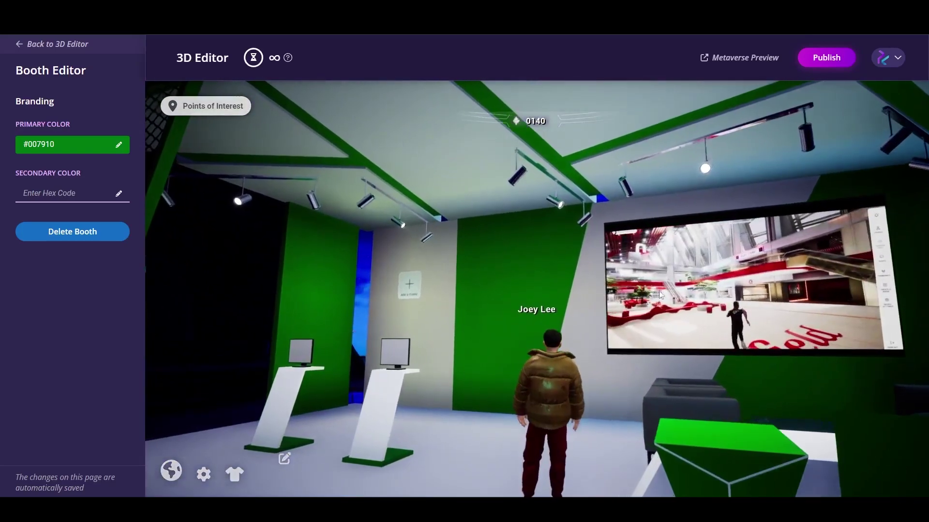
key("a")
left_click(530, 270)
left_click(448, 251)
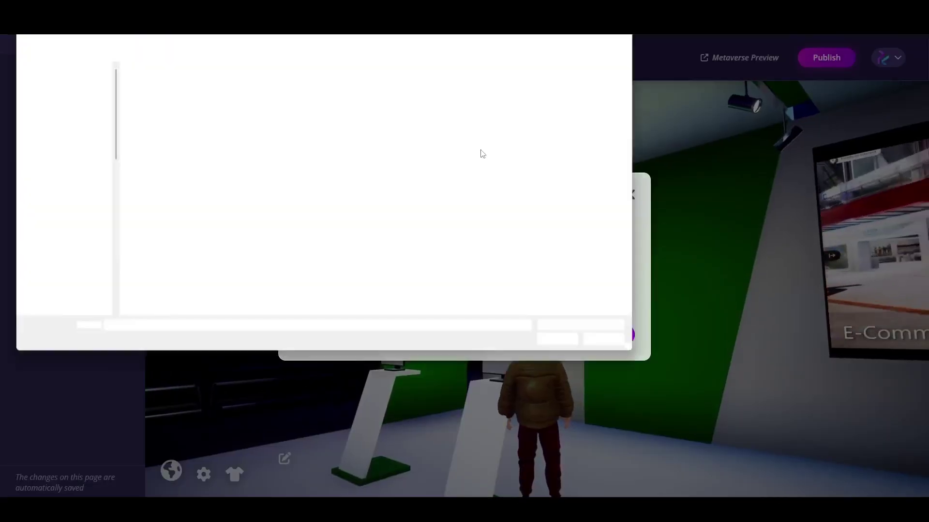
left_click(564, 346)
left_click(596, 335)
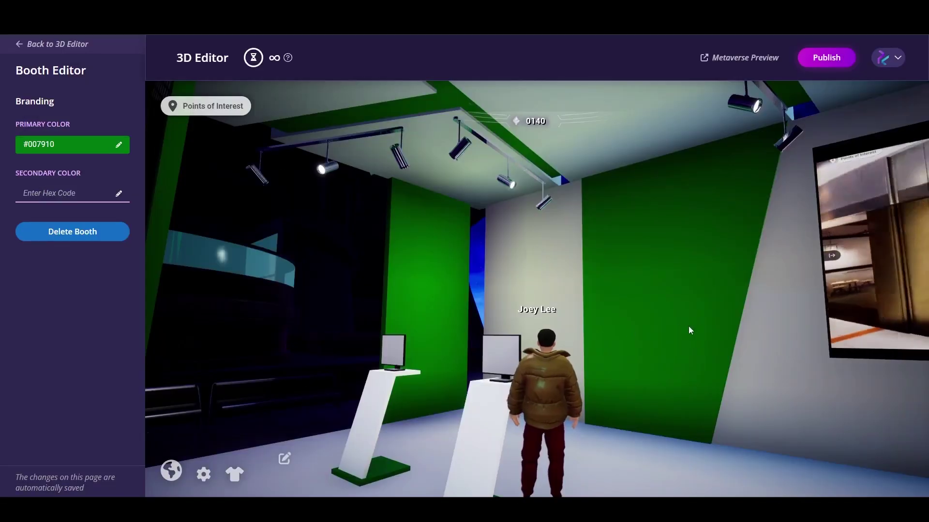
- Upload a video file to the booth's large wall screen and save it
left_click(721, 294)
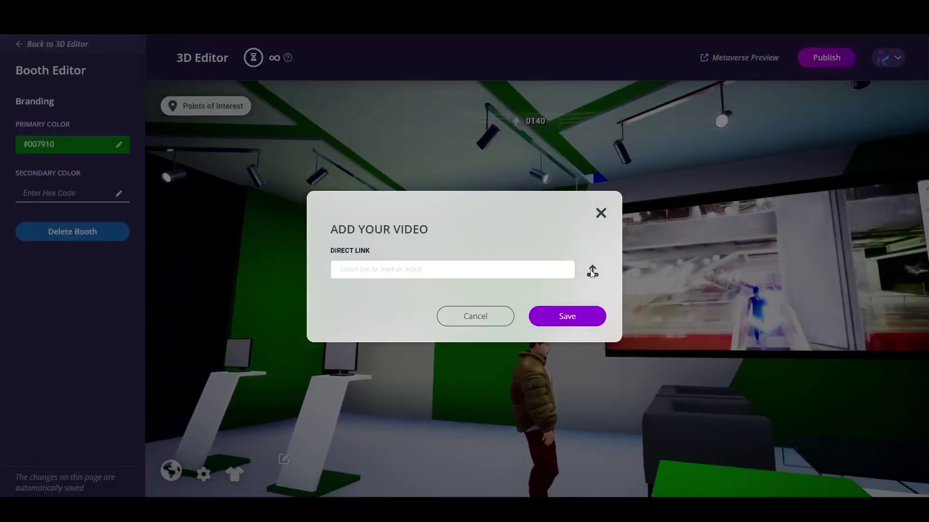
left_click(592, 271)
left_click(250, 89)
left_click(568, 346)
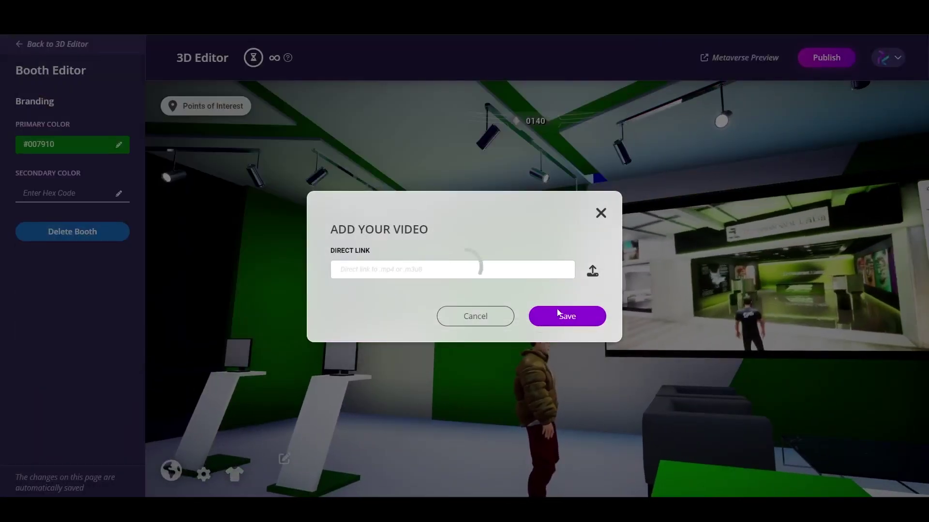
left_click(554, 315)
key("s")
key("d")
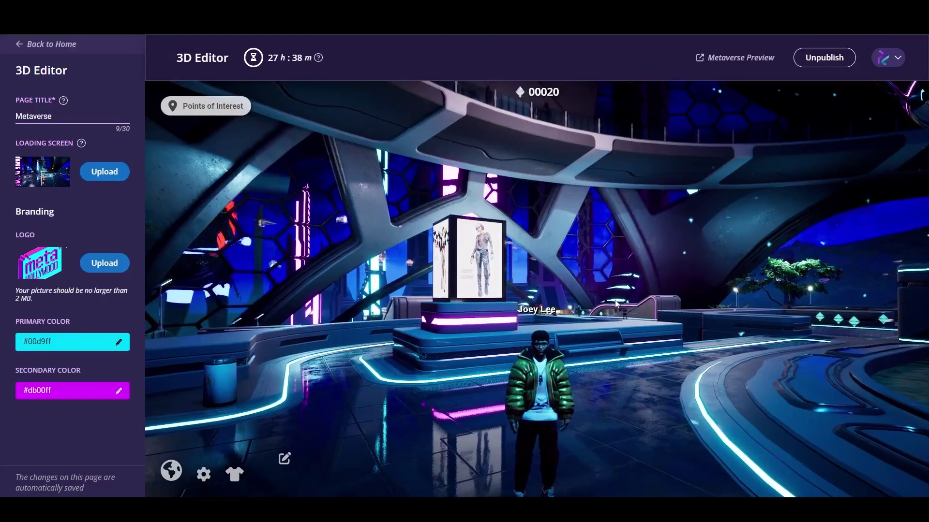
- Upload fashion images to the side panels of the illuminated display tower in the Metaverse plaza
key("w")
key("a")
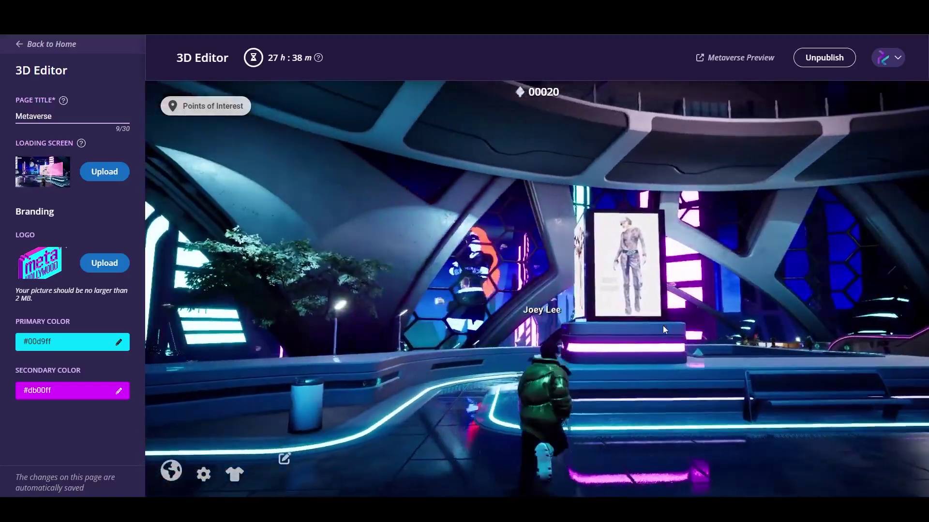
key("w")
left_click(569, 251)
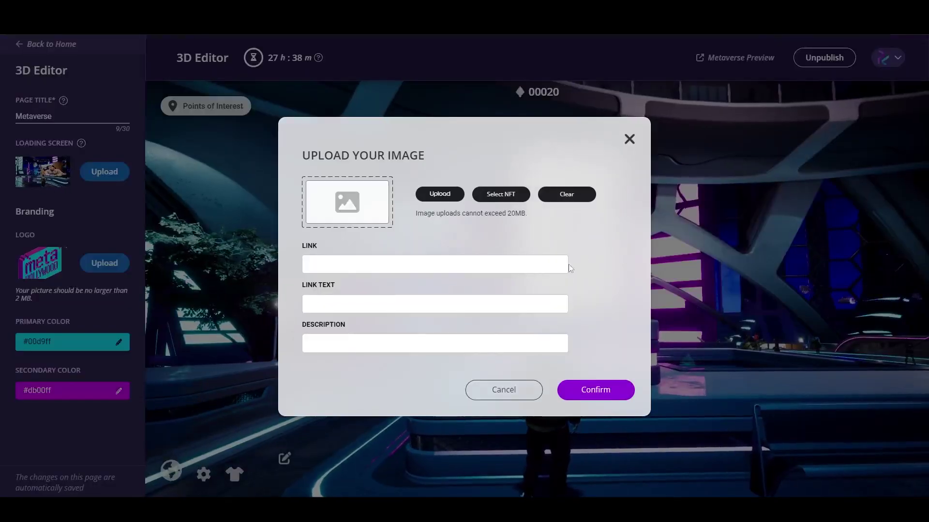
left_click(580, 396)
key("a")
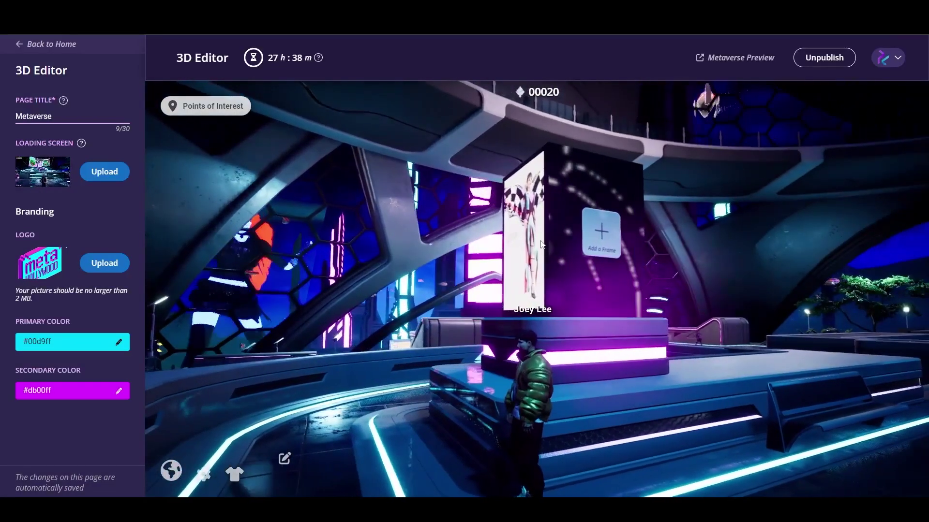
left_click(542, 243)
left_click(592, 391)
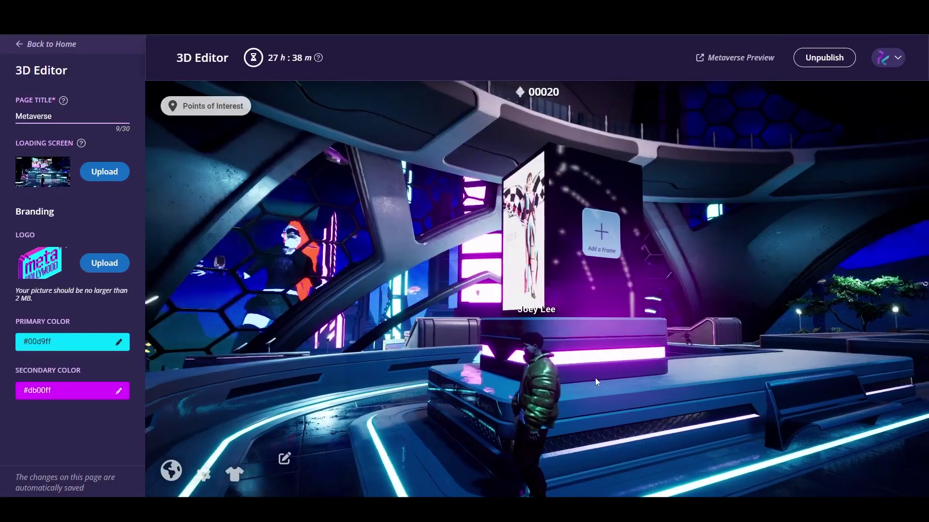
key("s")
key("w")
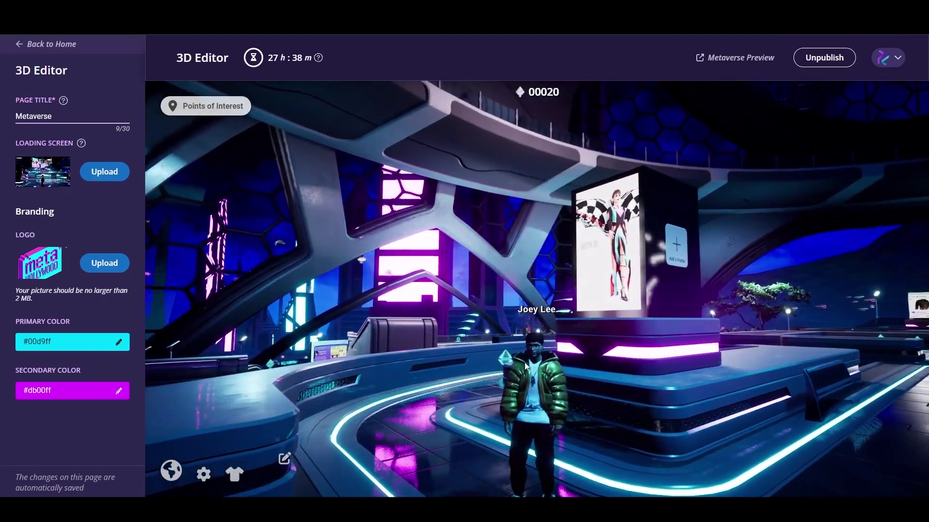
- Upload another fashion image to the remaining empty side panel of the display tower and confirm it
key("d")
left_click(454, 261)
left_click(543, 199)
left_click(594, 388)
- Walk around to an empty panel of the display tower and upload the nft1 image to it
key("d")
left_click_drag(587, 326, 689, 343)
left_click(543, 232)
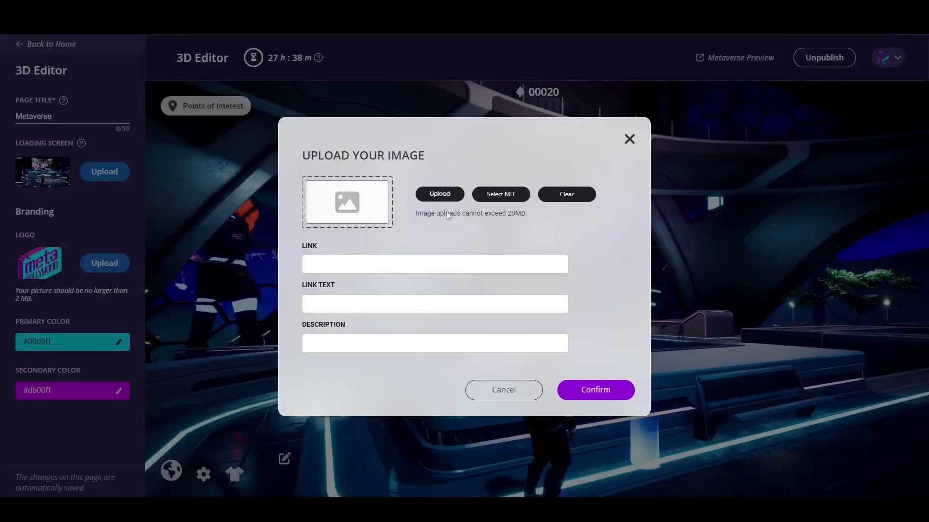
left_click(420, 194)
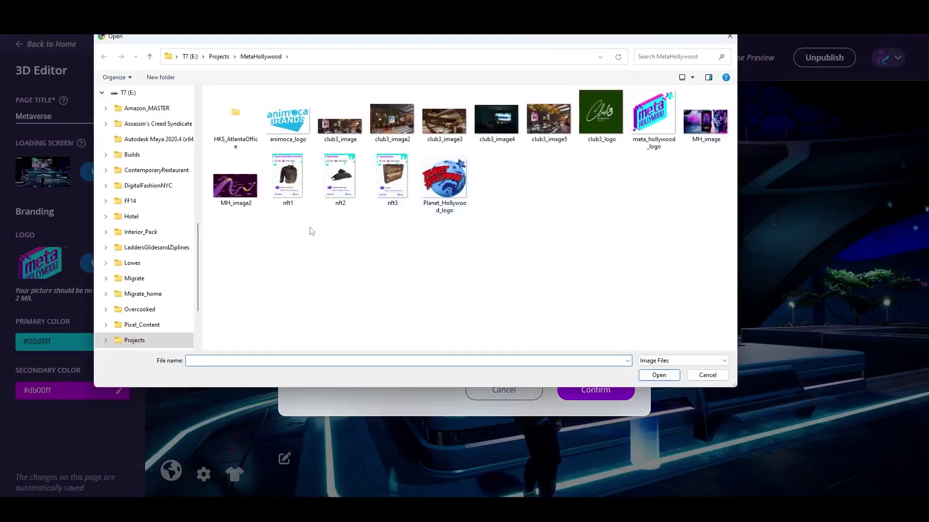
double_click(296, 196)
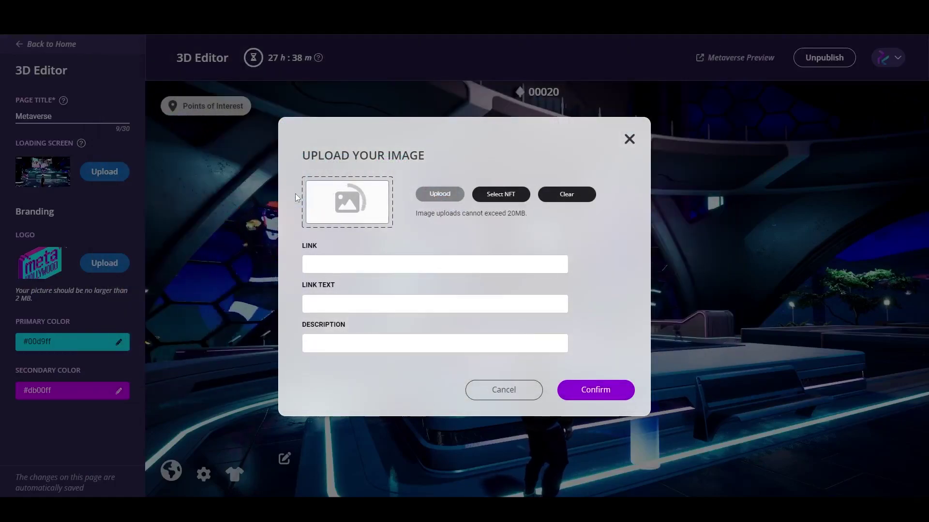
left_click(374, 263)
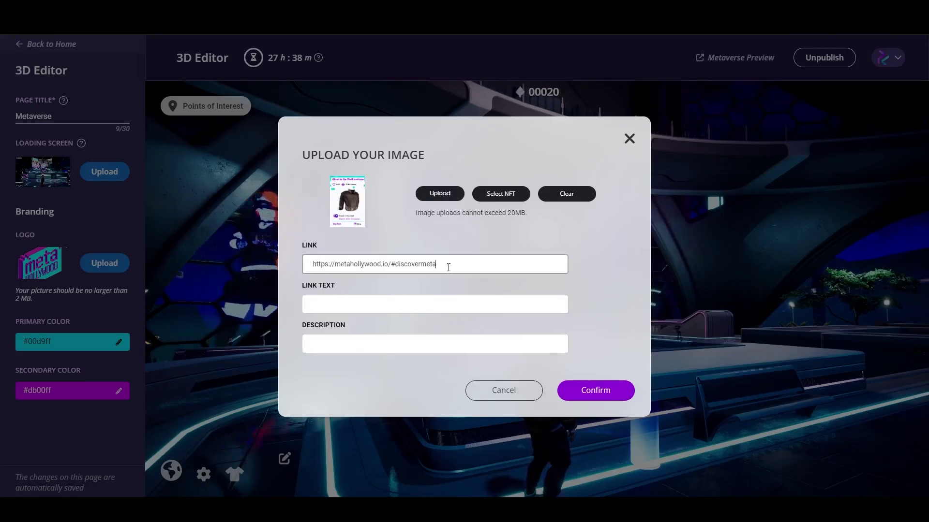
left_click(390, 304)
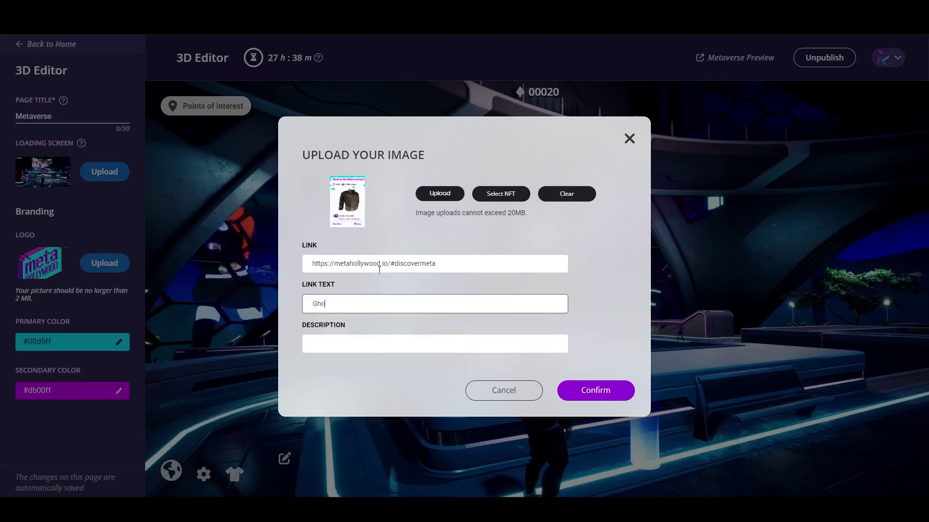
type("Ghost in the Shell")
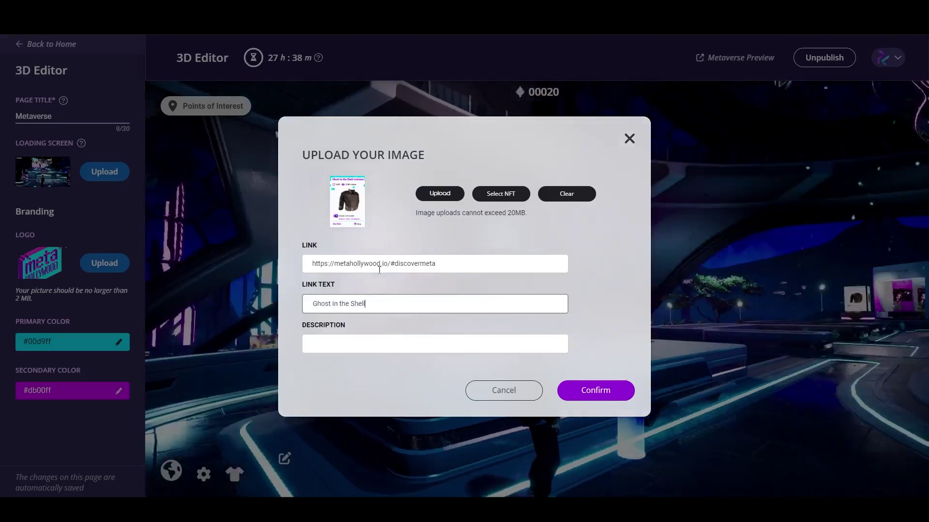
key("Tab")
type("Leather ")
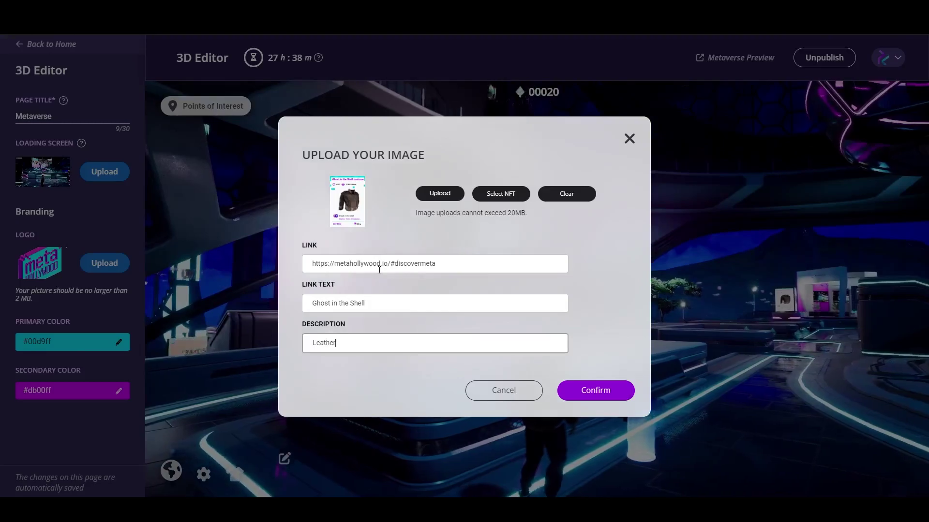
type("Jacket")
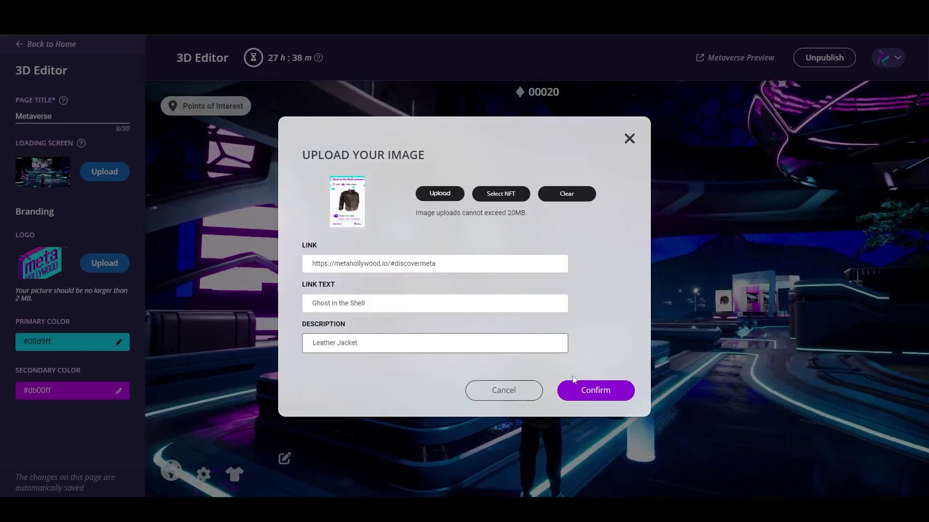
left_click(578, 388)
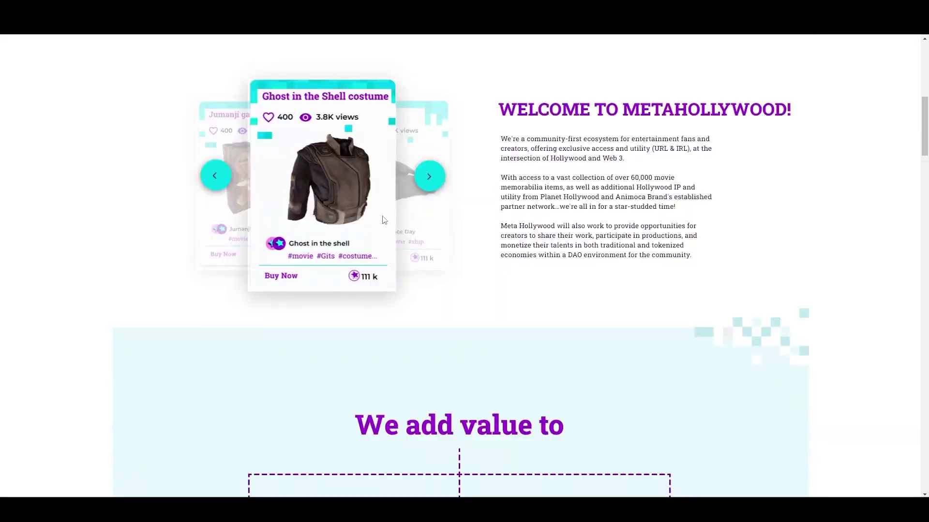
- Browse the memorabilia carousel on the MetaHollywood website to review the collectible items on offer
left_click(434, 184)
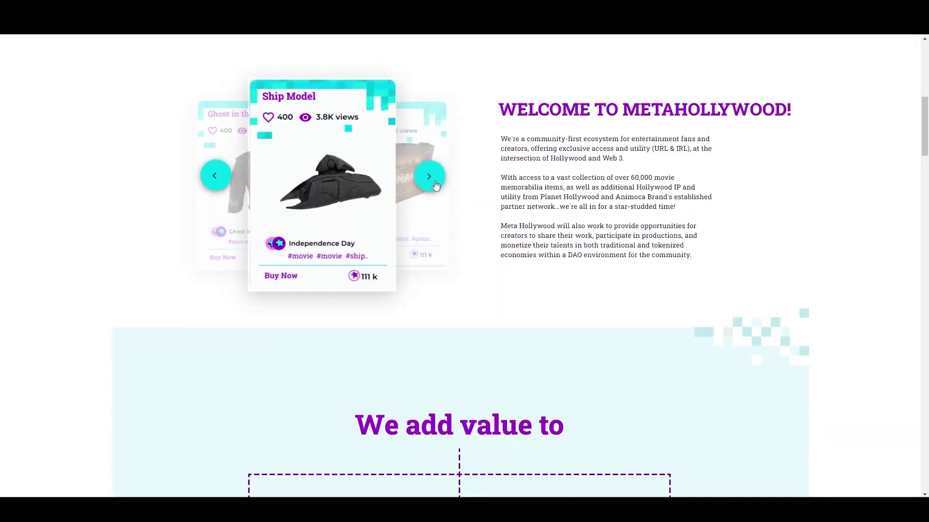
scroll(432, 216, "up", 1)
left_click(432, 222)
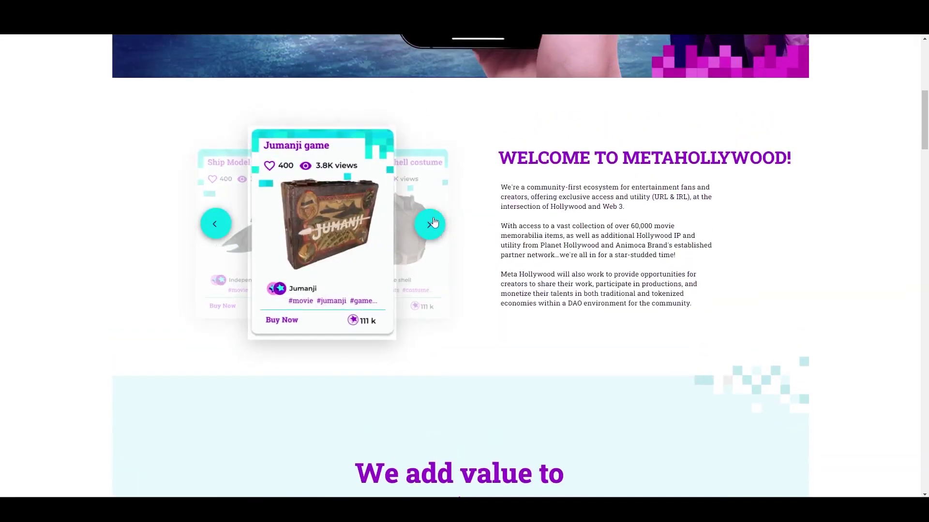
left_click(423, 225)
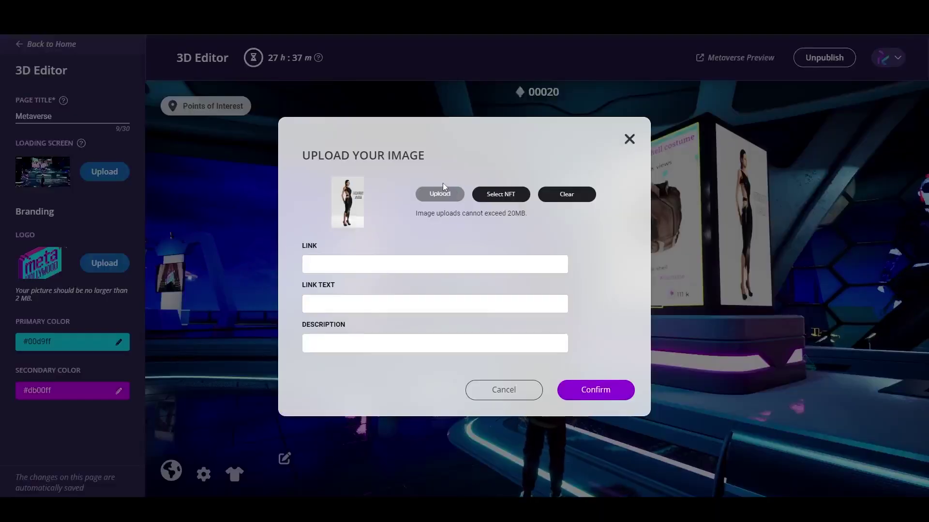
- Replace the black-dress fashion image on the tower's adjacent panel with the nft3 image
left_click(440, 193)
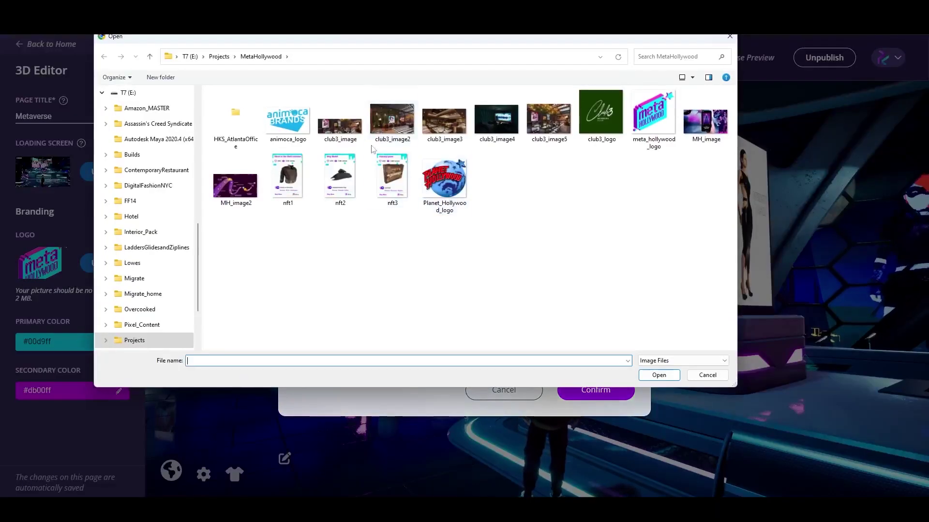
left_click(390, 168)
double_click(390, 167)
left_click(363, 270)
type("https://metahollywood.io/#discovermeta")
left_click(338, 302)
type("Jumanji")
key("Tab")
type("Board Game")
left_click(568, 392)
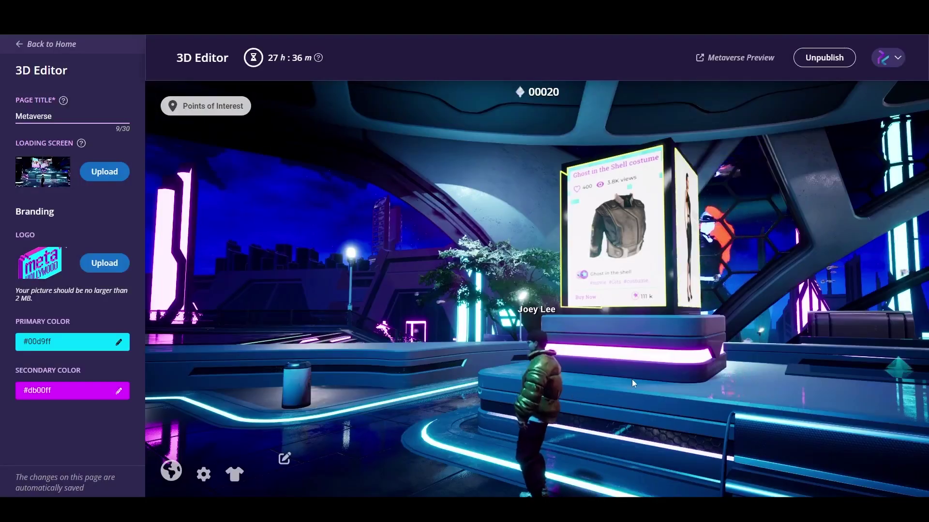
- Walk through the live Metaverse plaza, past the branded walls and stairs, up to the collectibles display tower
key("w")
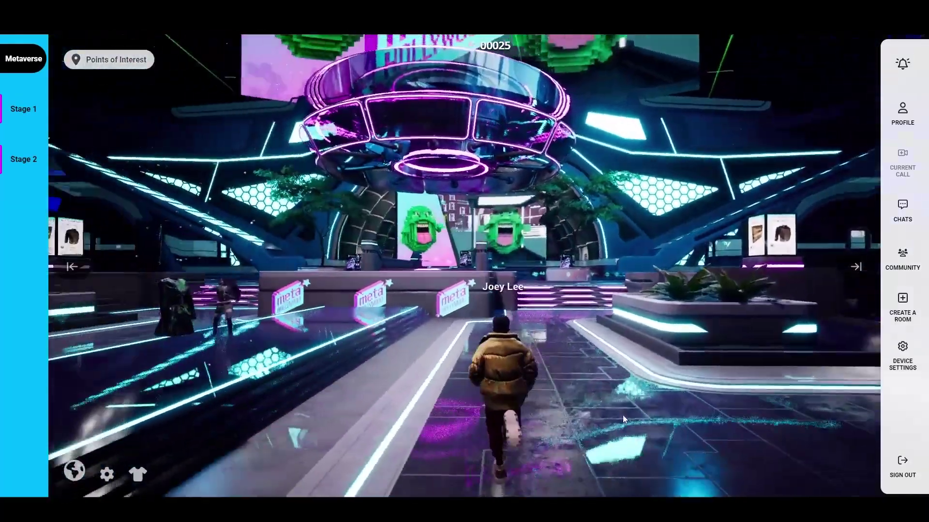
key("w")
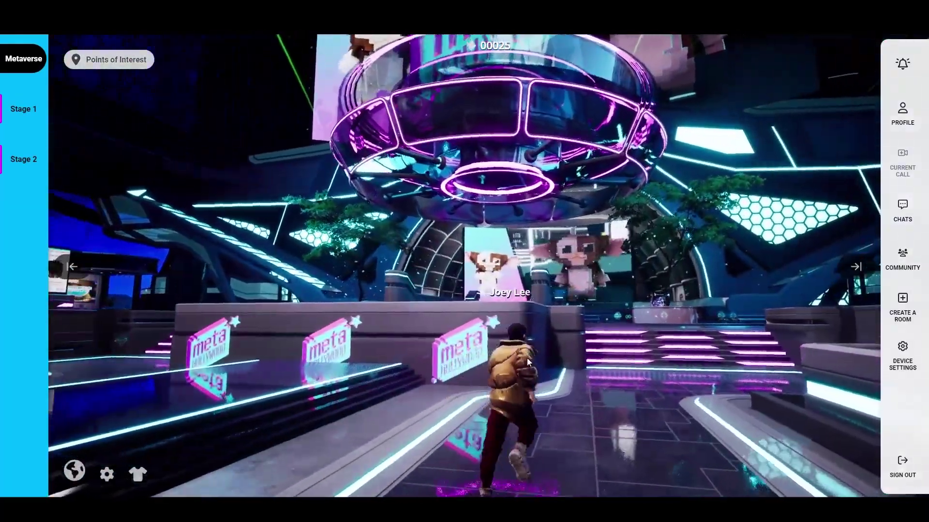
key("w")
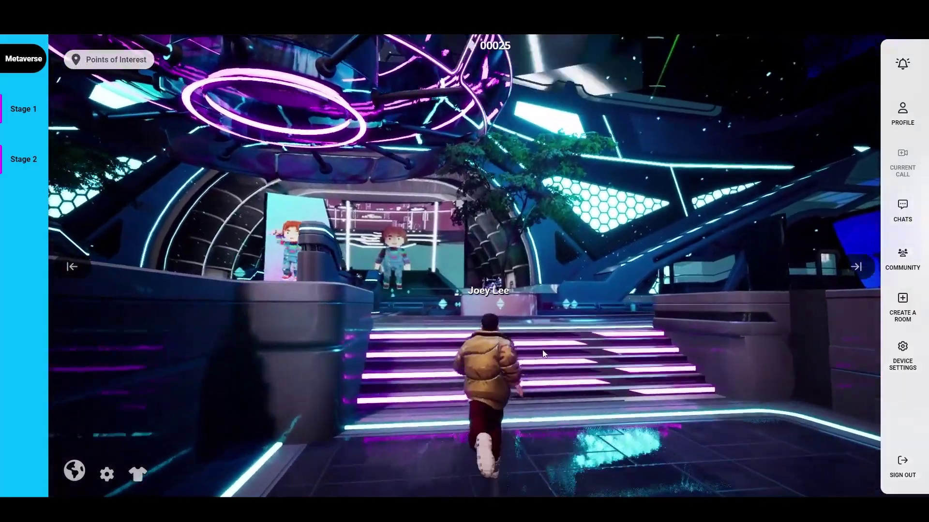
key("w")
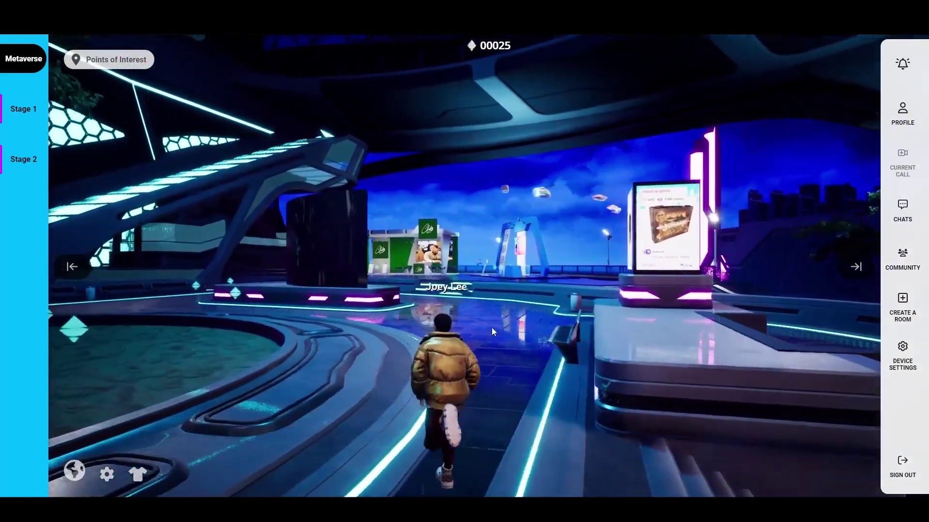
key("w")
key("d")
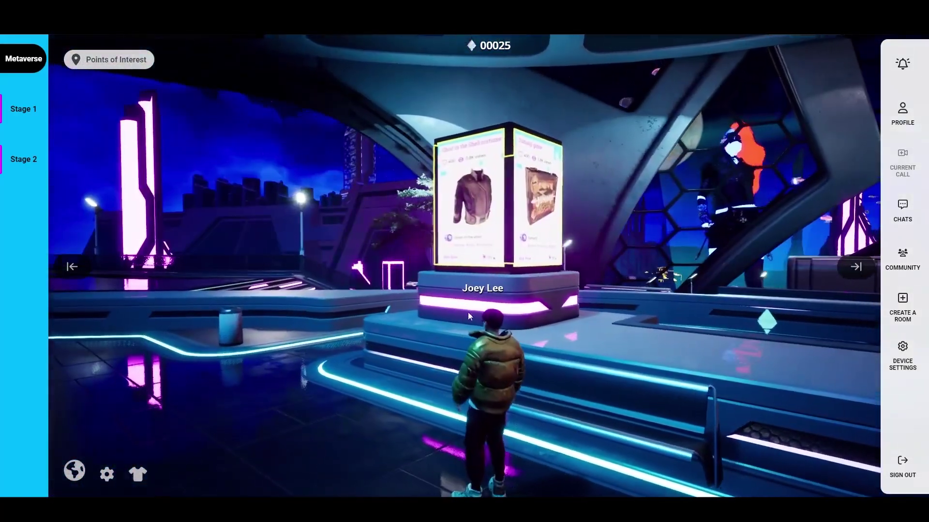
key("w")
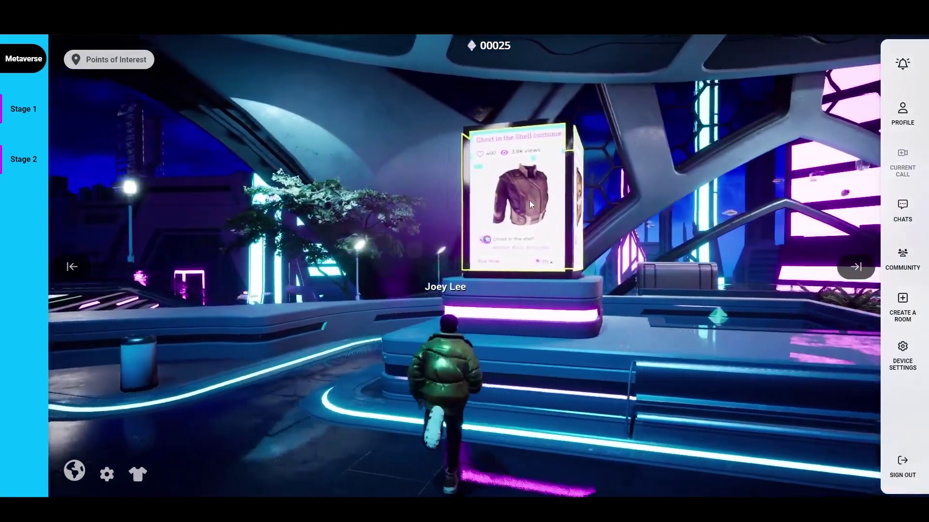
- Open the Ghost in the Shell panel's details on the display tower and visit its linked website
left_click(592, 199)
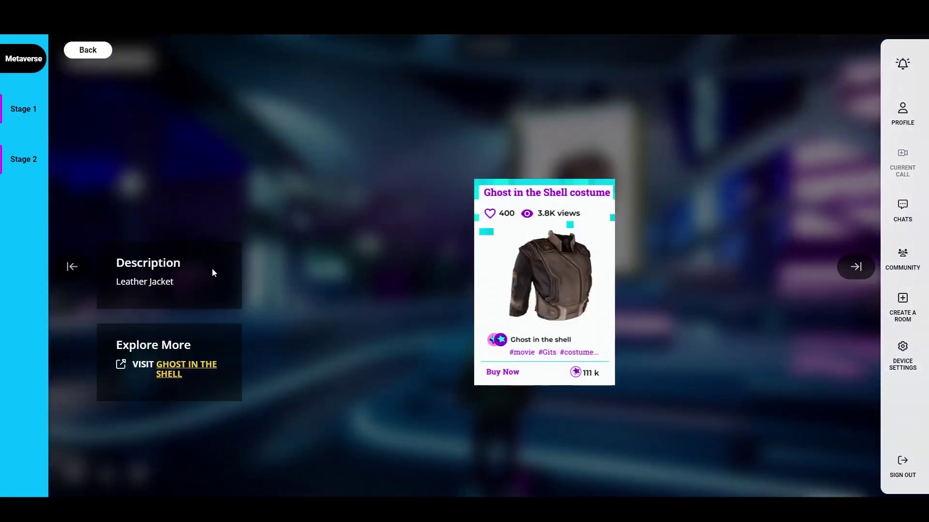
left_click(177, 371)
scroll(443, 142, "down", 6)
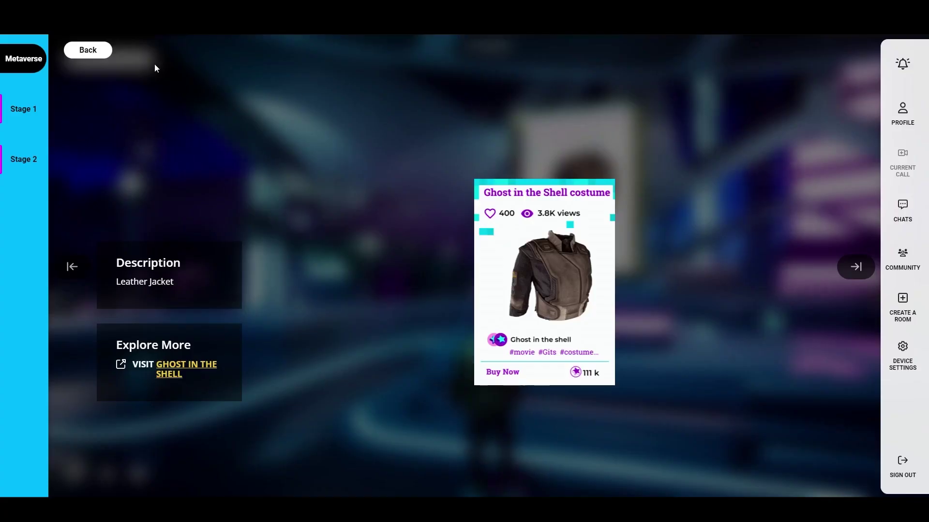
- Return to the plaza, walk around the display tower and open its Ship Model panel
left_click(87, 50)
key("a")
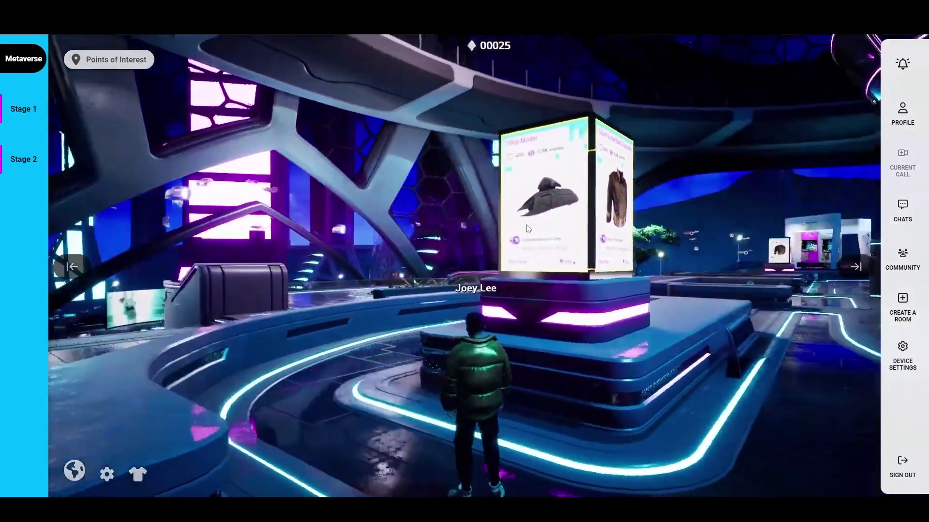
left_click(526, 213)
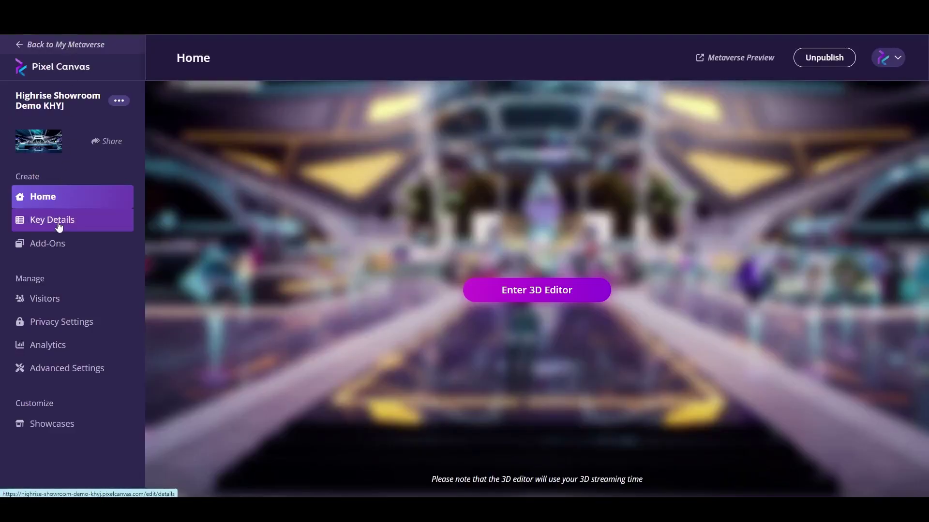
- Rename the metaverse as Meta Hollywood in its Key Details
left_click(58, 220)
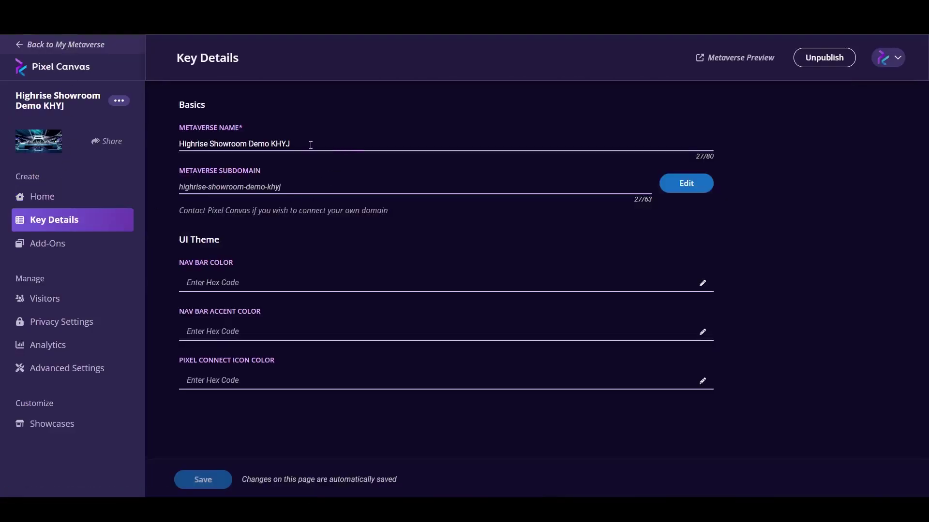
type("Meta")
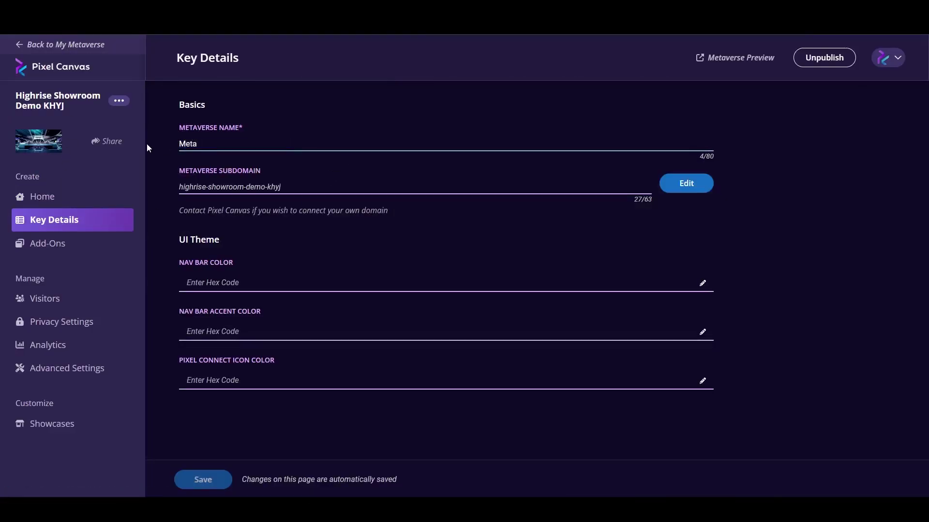
type(" Hollywood")
- Change the metaverse subdomain to metahollywood and sign back in with the Google account
left_click(686, 183)
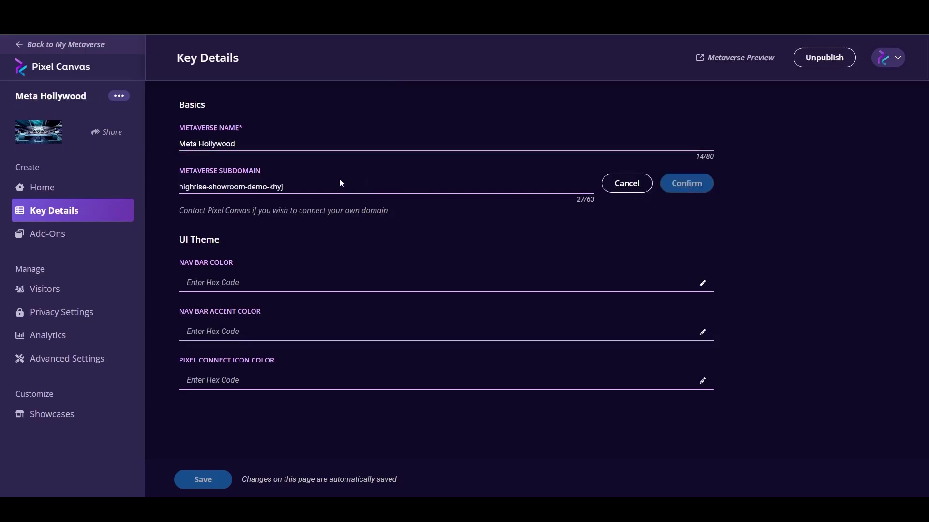
key("ctrl+a")
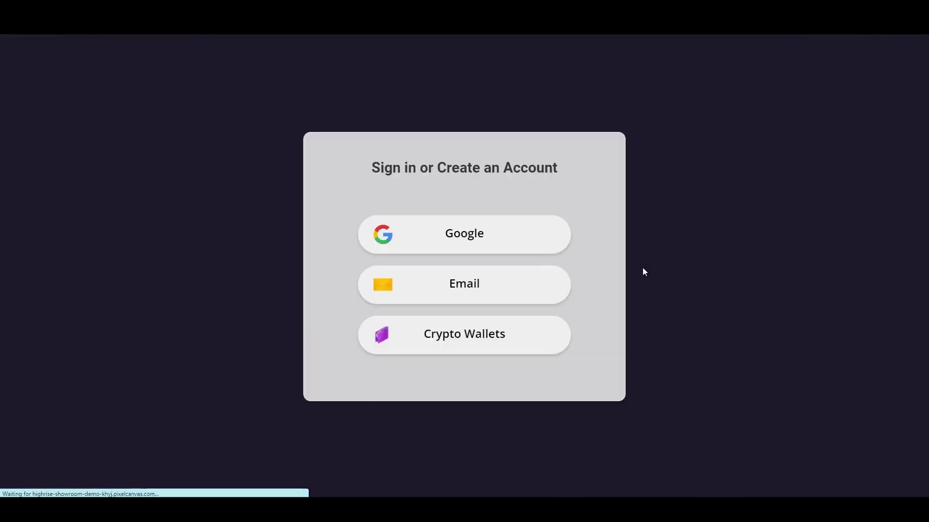
left_click(508, 232)
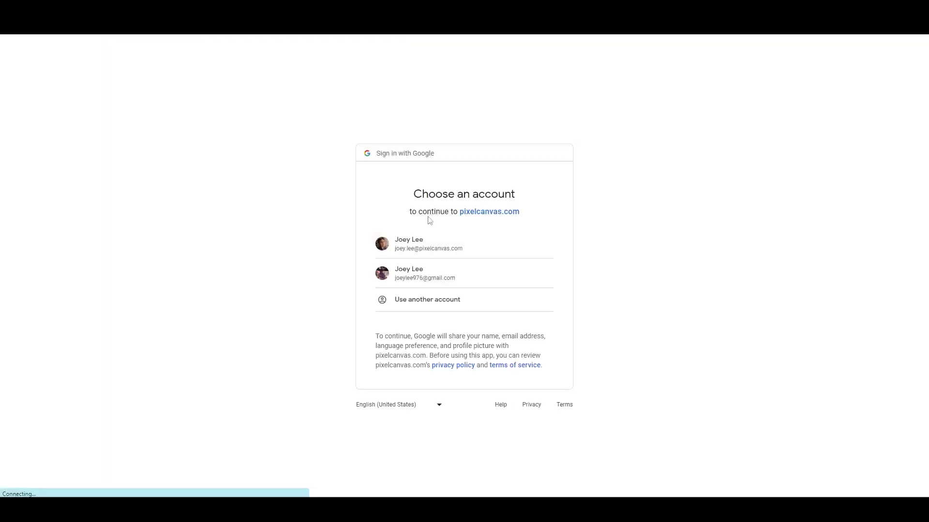
left_click(422, 246)
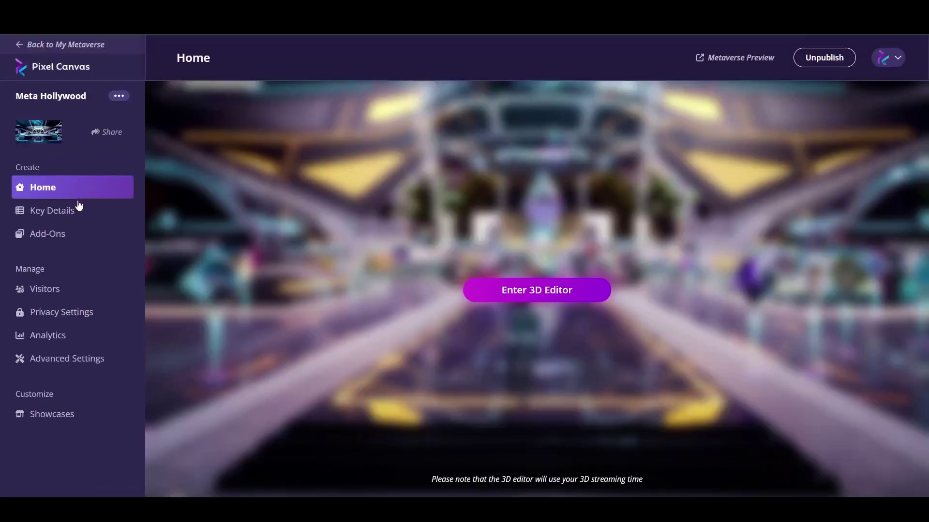
- Set the nav bar color of the UI theme to the light blue #00baff in Key Details
left_click(77, 208)
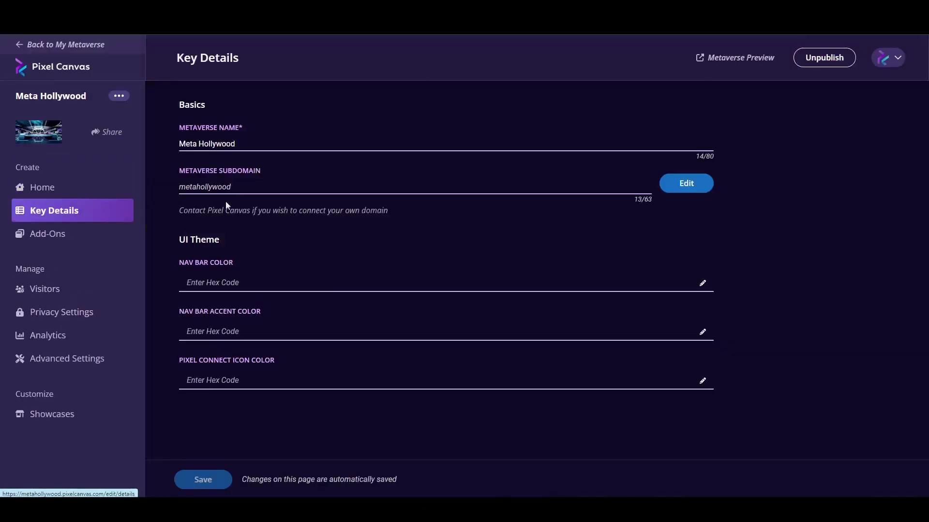
left_click(695, 280)
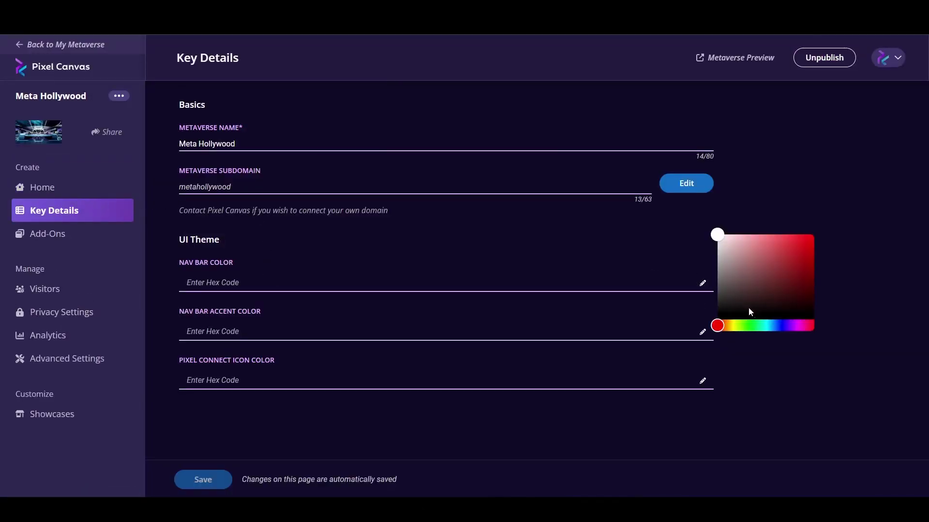
left_click_drag(758, 326, 768, 325)
left_click_drag(798, 251, 840, 235)
left_click(840, 234)
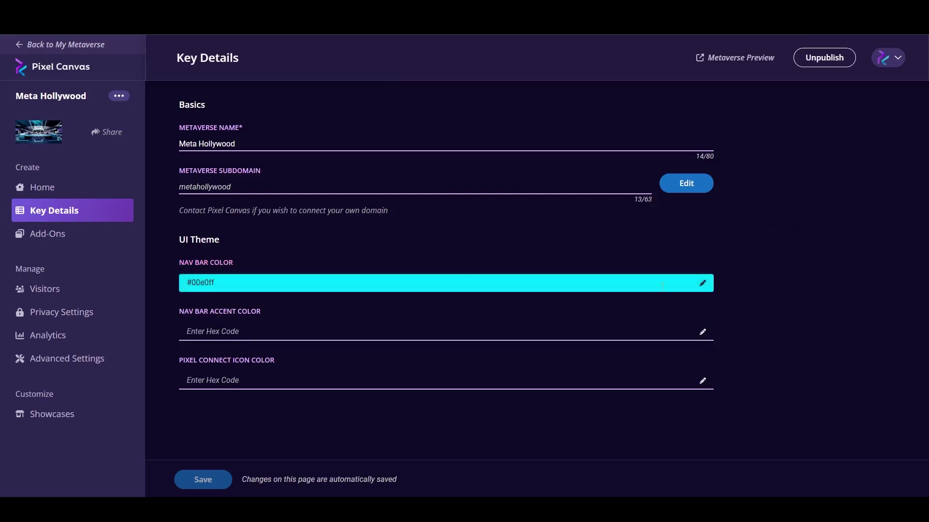
left_click(704, 284)
left_click_drag(763, 325, 771, 328)
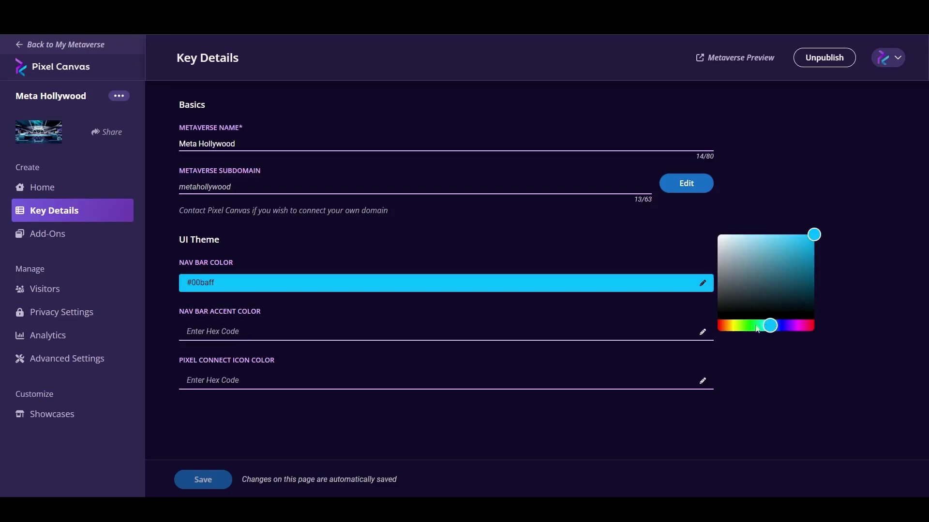
- Set the nav bar accent color to the magenta #f200ff
left_click(703, 332)
left_click_drag(765, 373, 800, 376)
left_click_drag(785, 322, 840, 284)
left_click(840, 283)
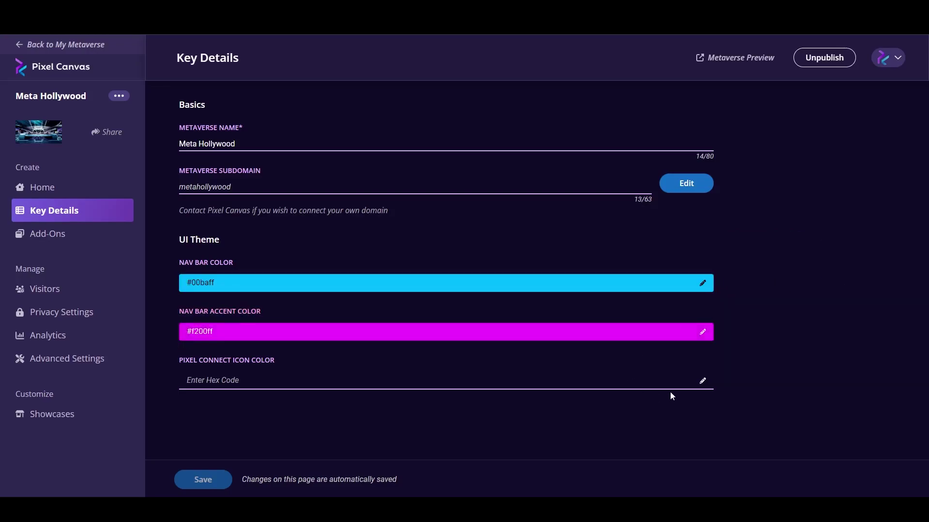
- Set the Pixel Connect icon color to #00baff, copied from the nav bar color
left_click(703, 382)
left_click_drag(217, 283, 130, 276)
key("ctrl+c")
left_click(241, 385)
key("ctrl+v")
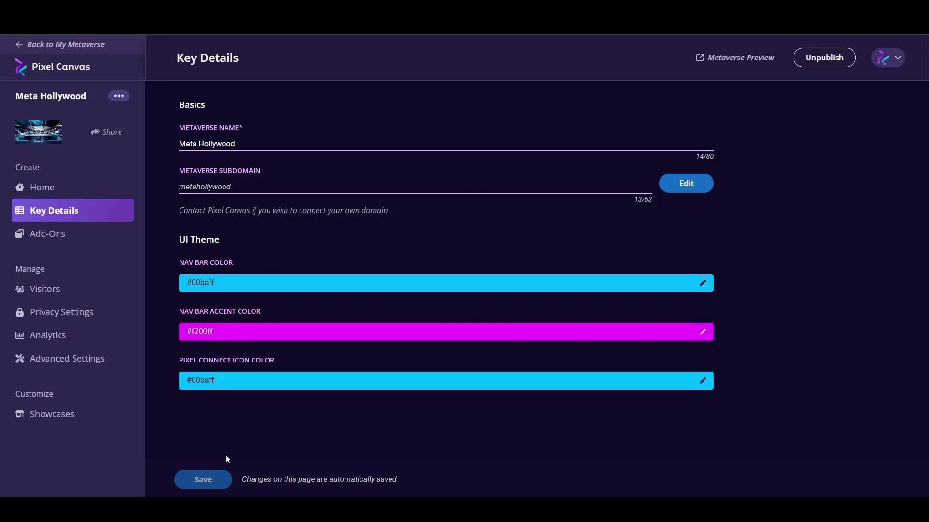
- Add a Landing Page add-on to the metaverse
left_click(82, 234)
left_click(95, 260)
left_click(381, 275)
left_click(646, 416)
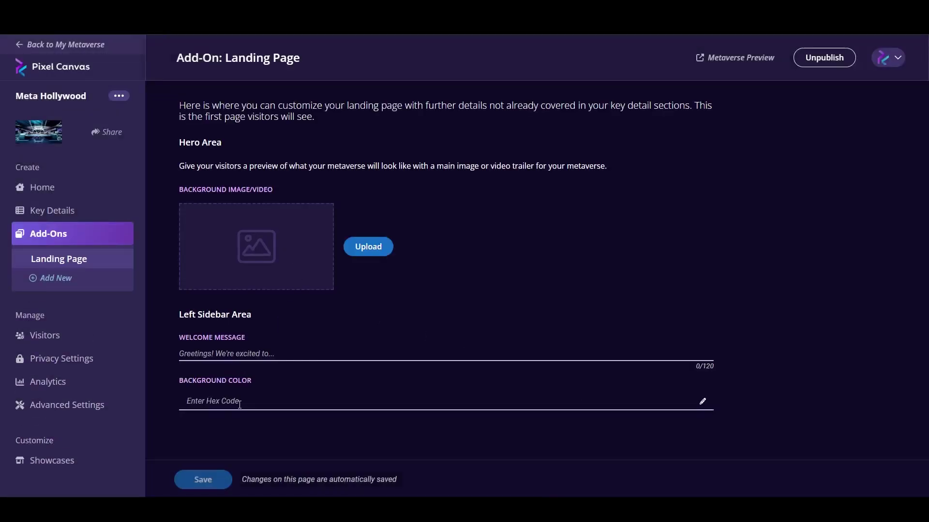
- Set the landing page's background color to #ffffff and upload the Meta Hollywood Trailer video as its hero background
left_click(702, 404)
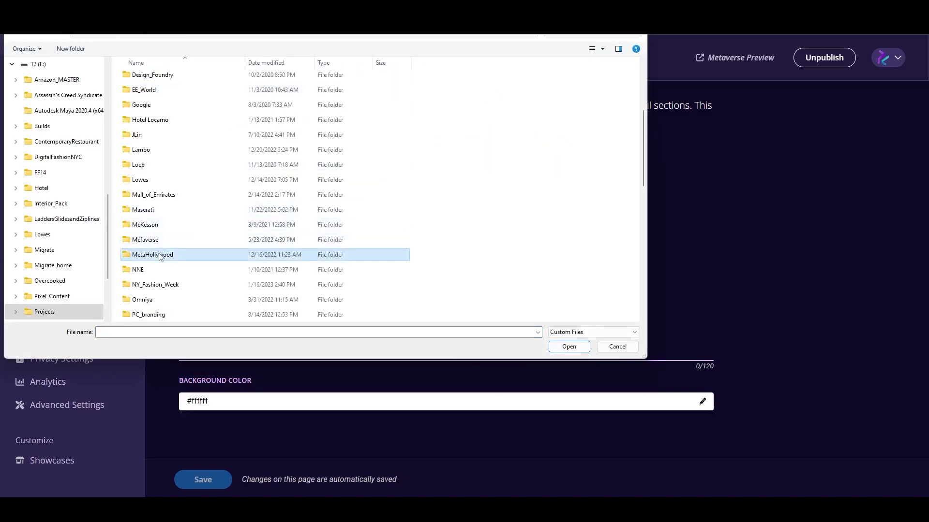
double_click(159, 255)
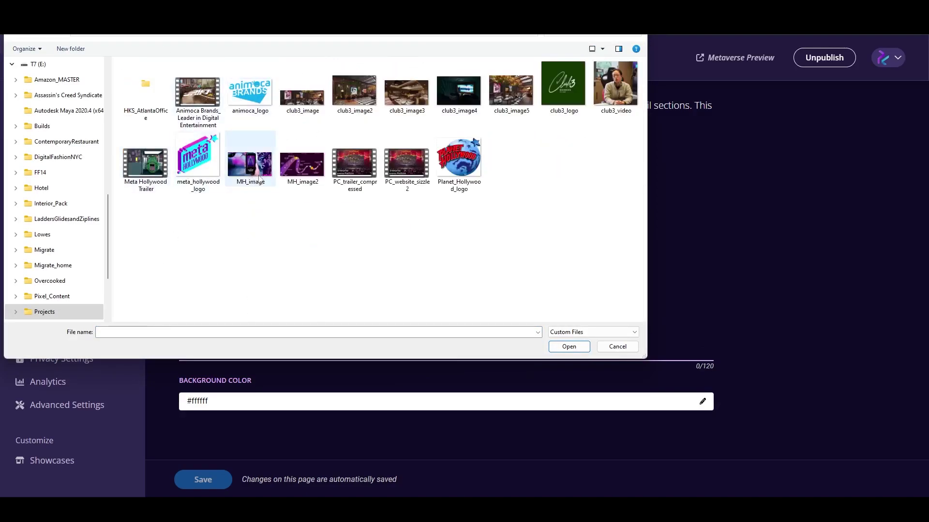
double_click(156, 153)
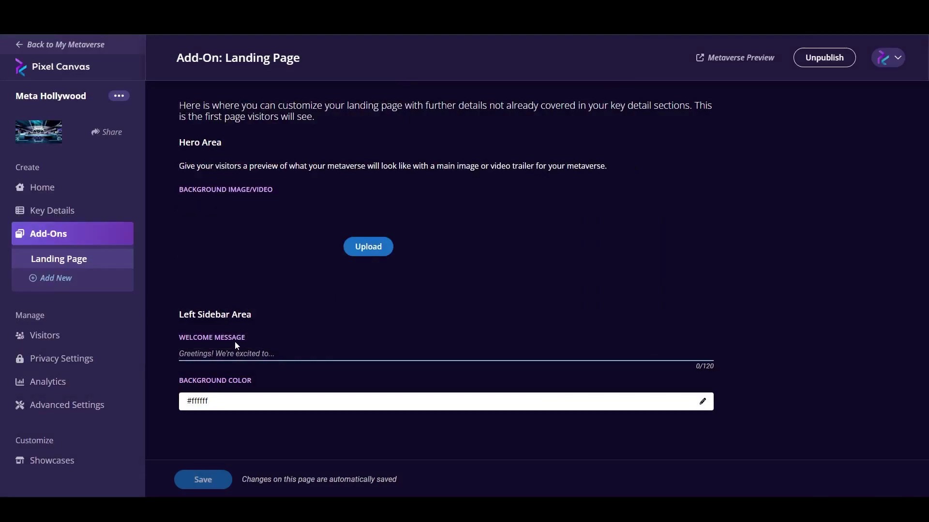
- Enter "Meta Hollywood Metaverse by Pixel Canvas" as the landing page's welcome message
type("Meta Hollywood")
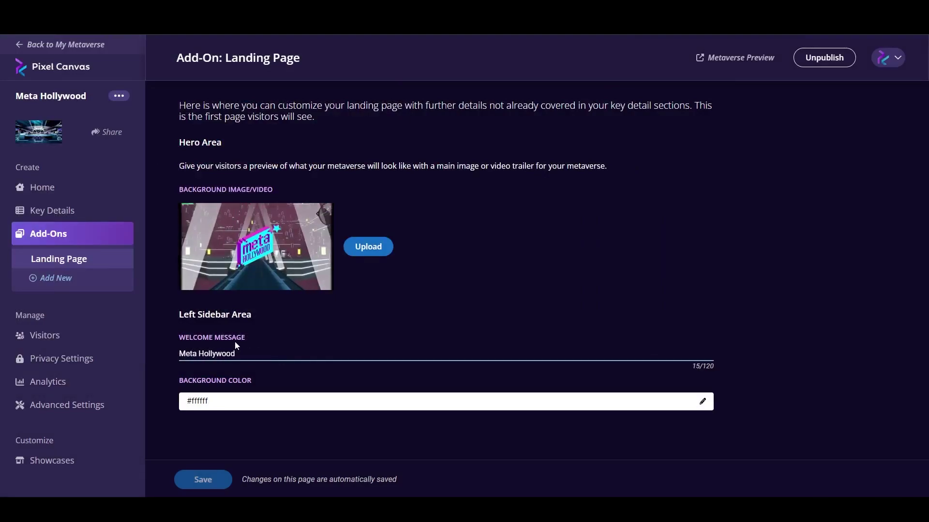
type("Metaverse ")
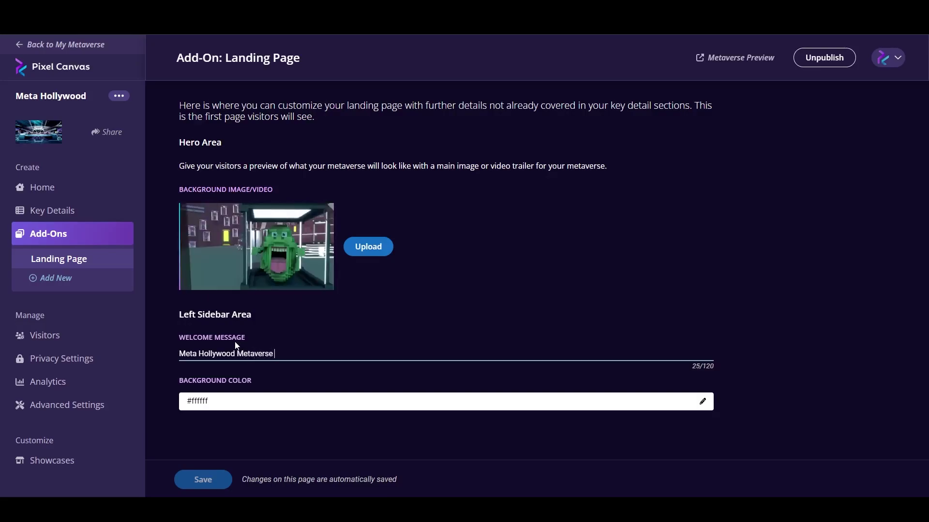
type("by Pixel Canva")
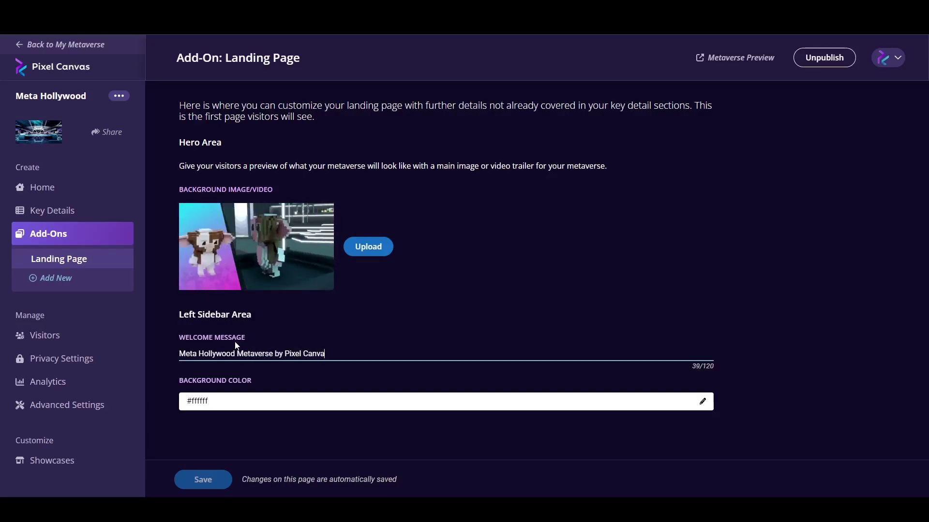
type("s")
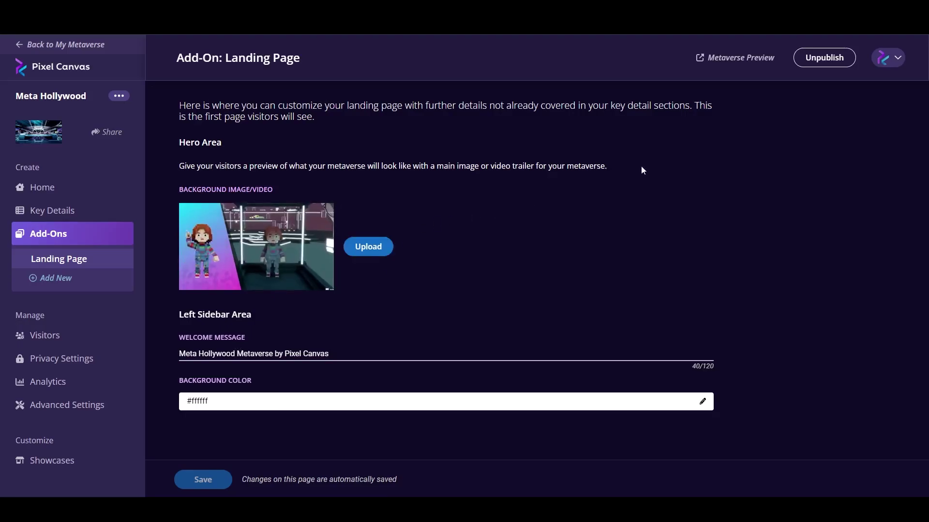
- Add a stage add-on and upload the club3_image2 picture as its background
left_click(68, 278)
left_click(535, 415)
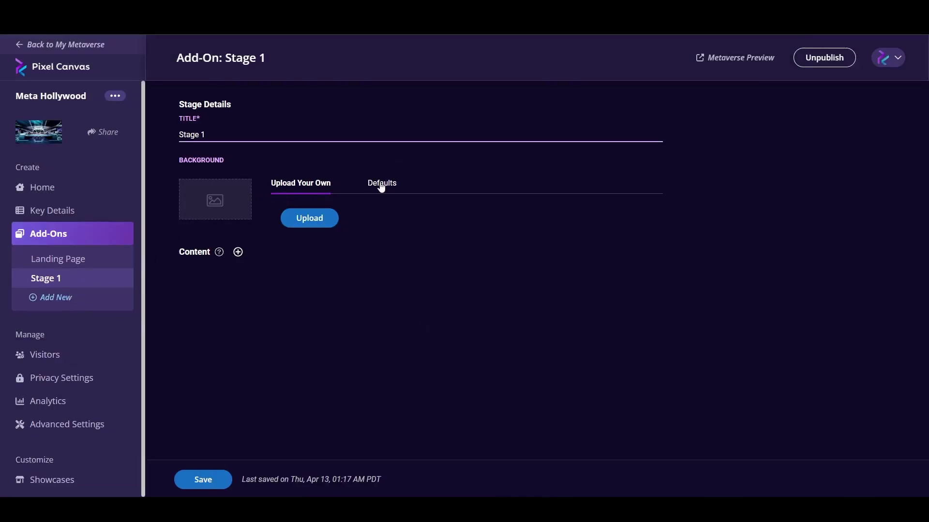
left_click(305, 218)
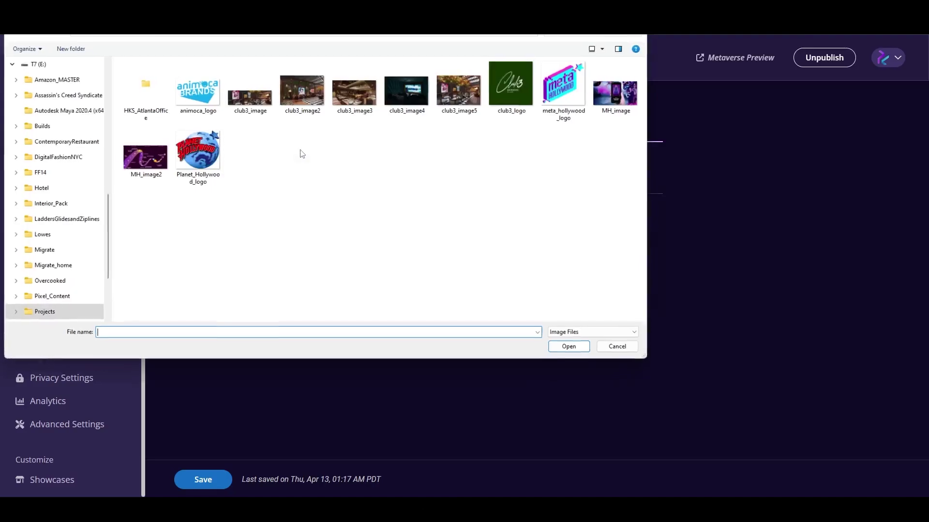
double_click(301, 107)
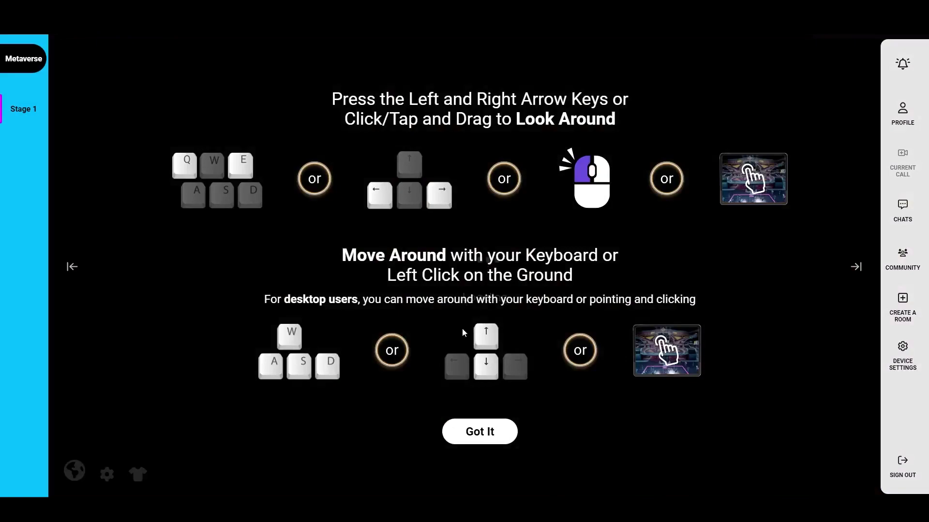
- Dismiss the movement instructions in the metaverse preview and open the black-haired avatar in the gold jacket for customization
left_click(486, 430)
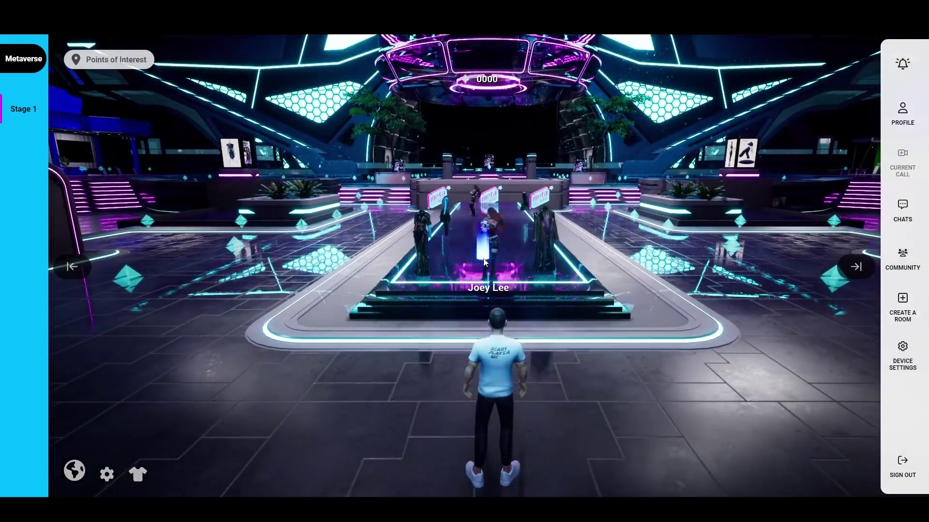
left_click_drag(483, 260, 477, 396)
left_click(138, 474)
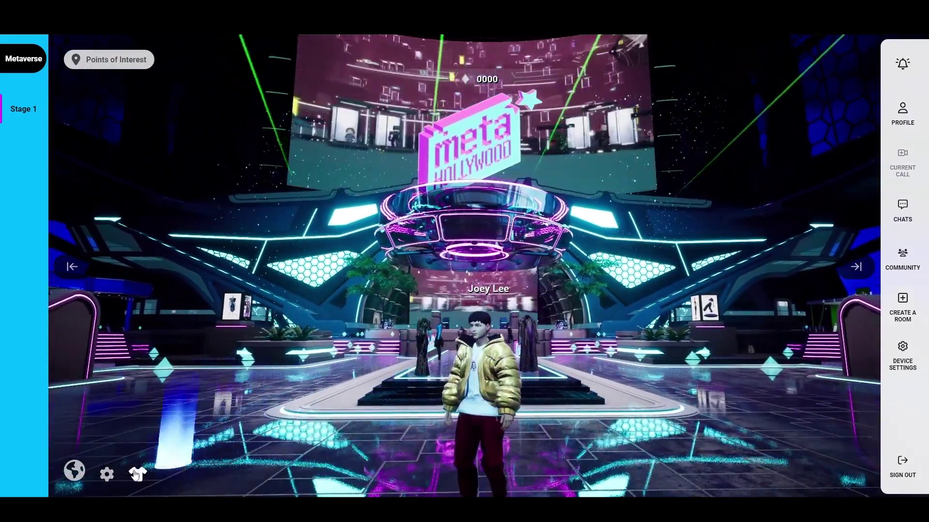
left_click(136, 474)
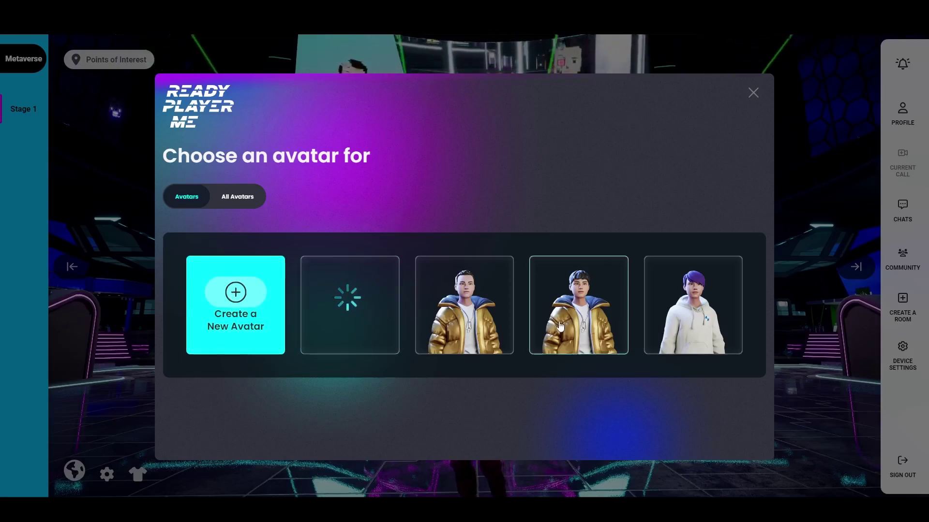
mouse_move(560, 327)
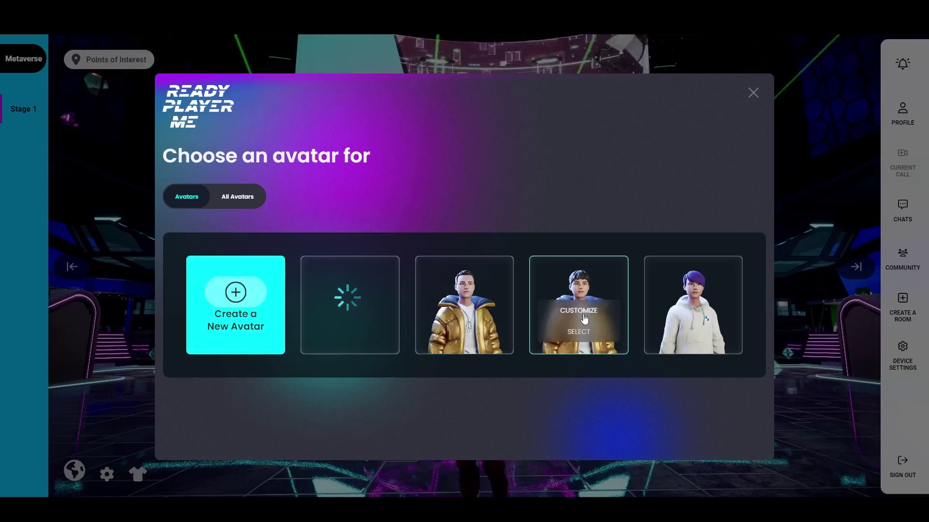
left_click(584, 313)
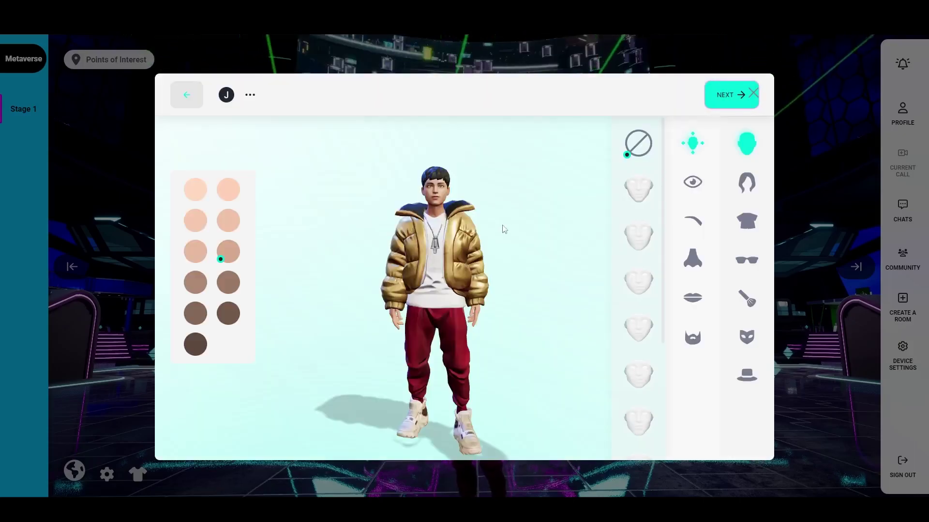
- Try the teal New Balance outfits, the navy polo outfit and the light blue suit on the avatar
left_click(746, 221)
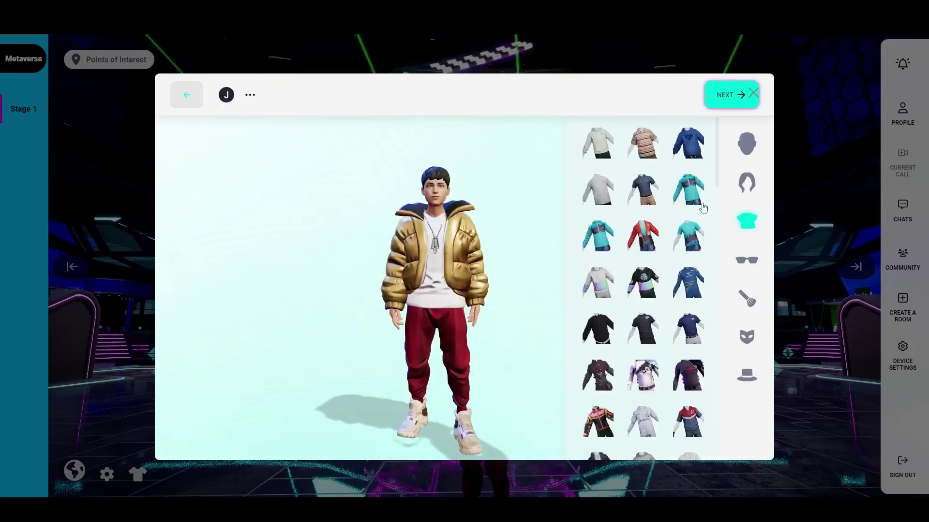
left_click(694, 198)
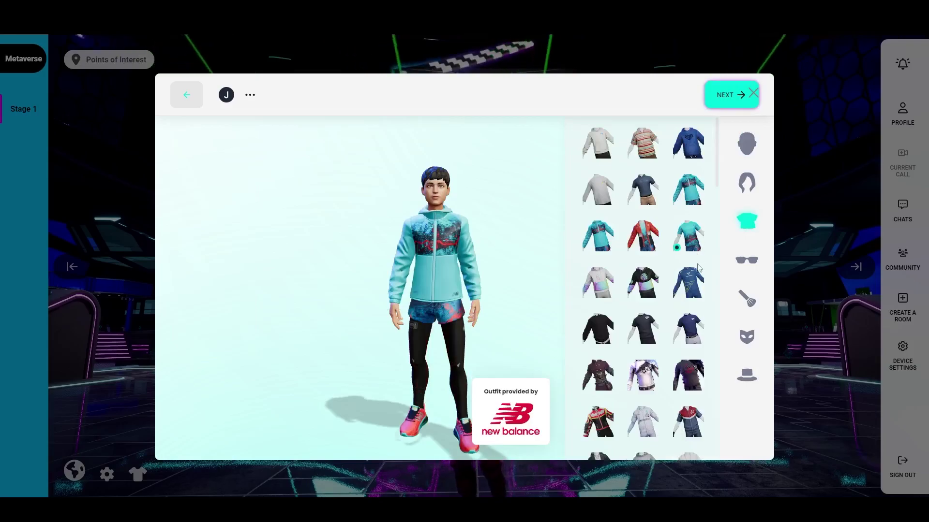
left_click(687, 236)
left_click(673, 328)
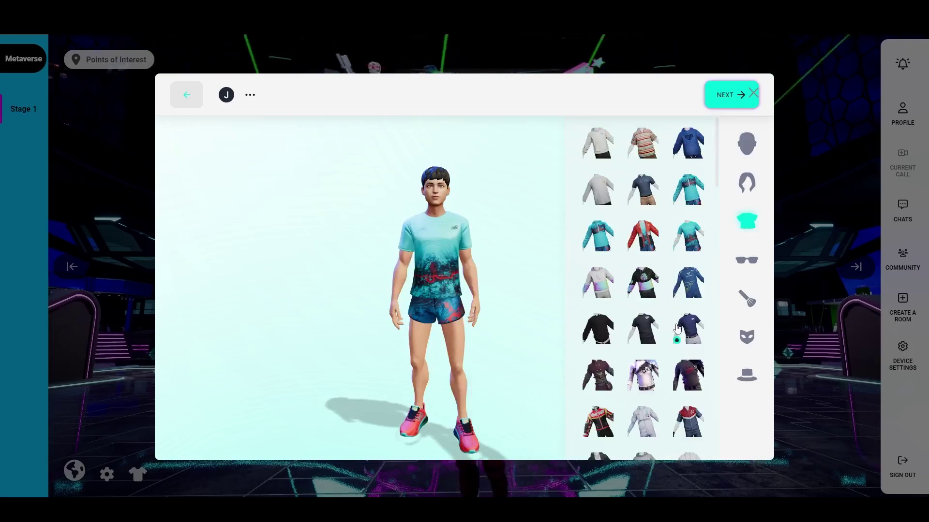
scroll(673, 327, "down", 5)
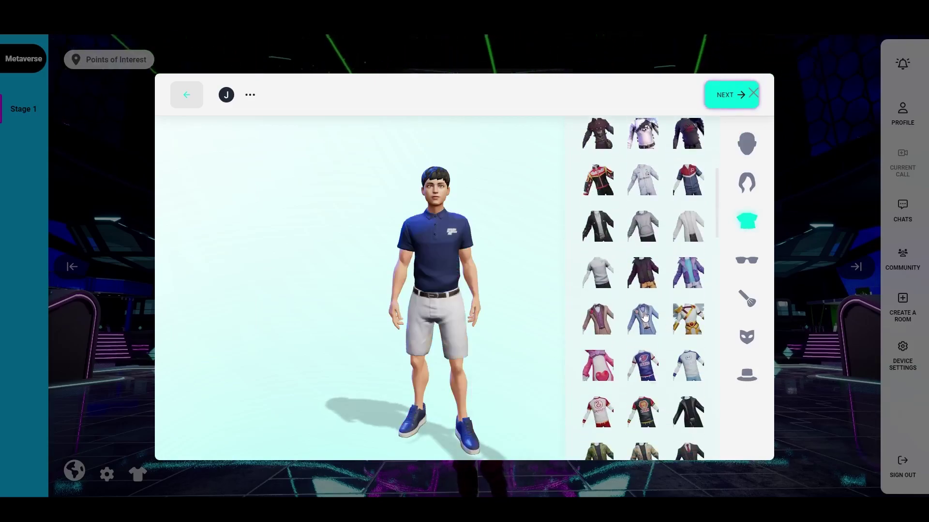
left_click(645, 315)
- Browse further outfits and dress the avatar in the gold puffer jacket with the white shirt and red trousers
scroll(648, 309, "down", 7)
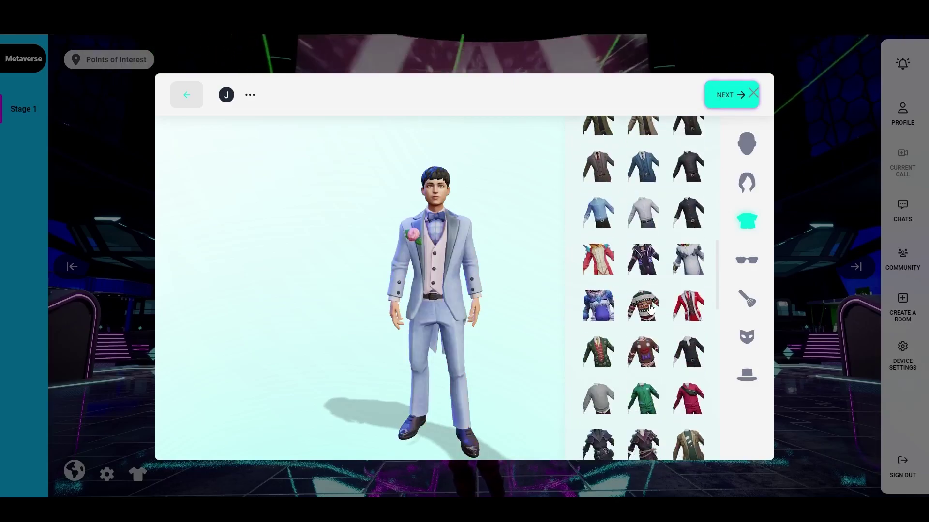
scroll(653, 302, "down", 4)
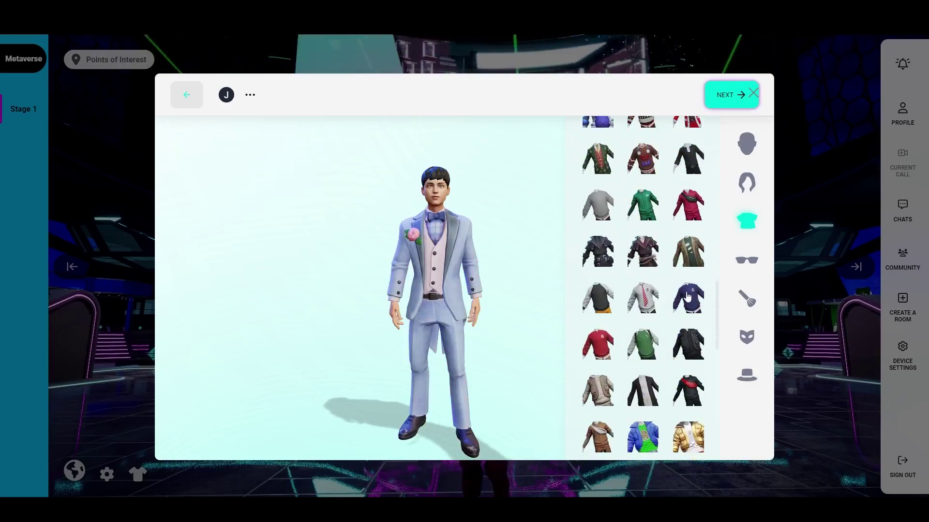
left_click(667, 299)
left_click(646, 253)
scroll(651, 273, "down", 3)
scroll(651, 272, "down", 1)
left_click(688, 243)
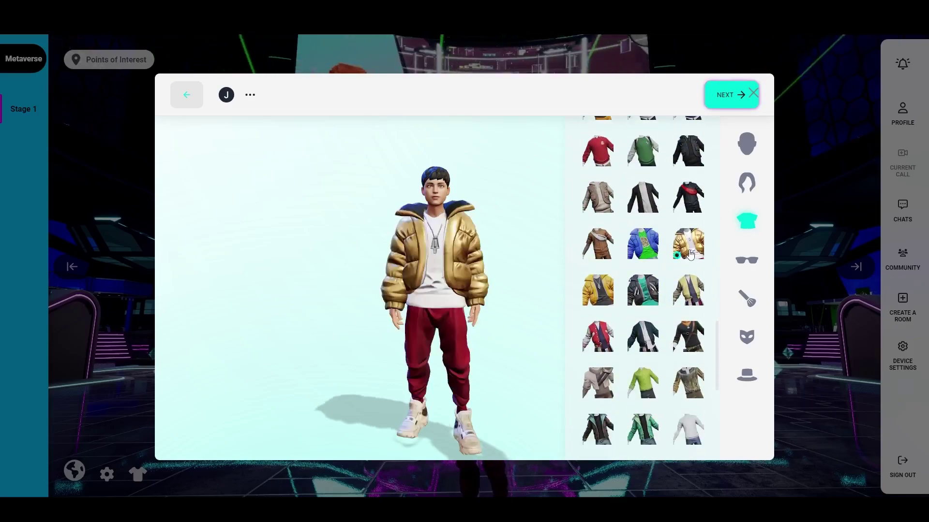
- Go through the avatar's face, eye and glasses options and finish the customization to return to the metaverse
left_click(747, 144)
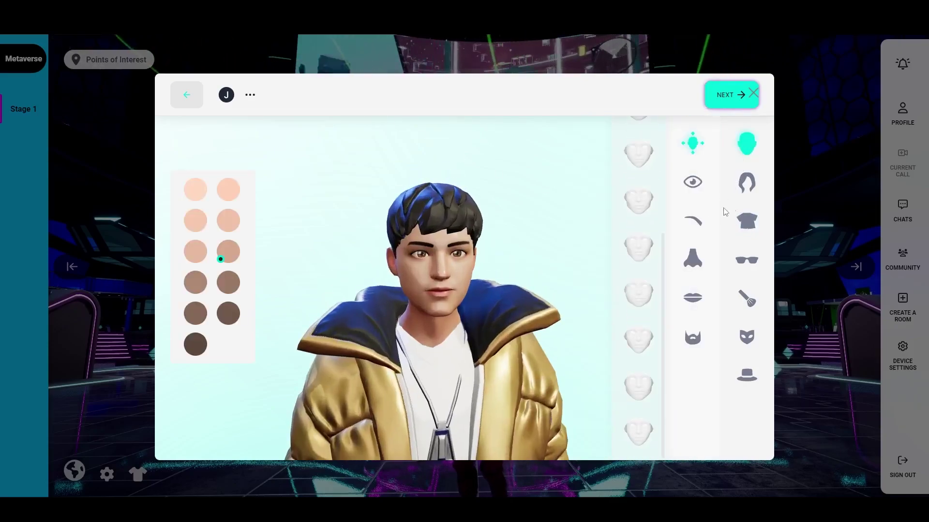
left_click(692, 182)
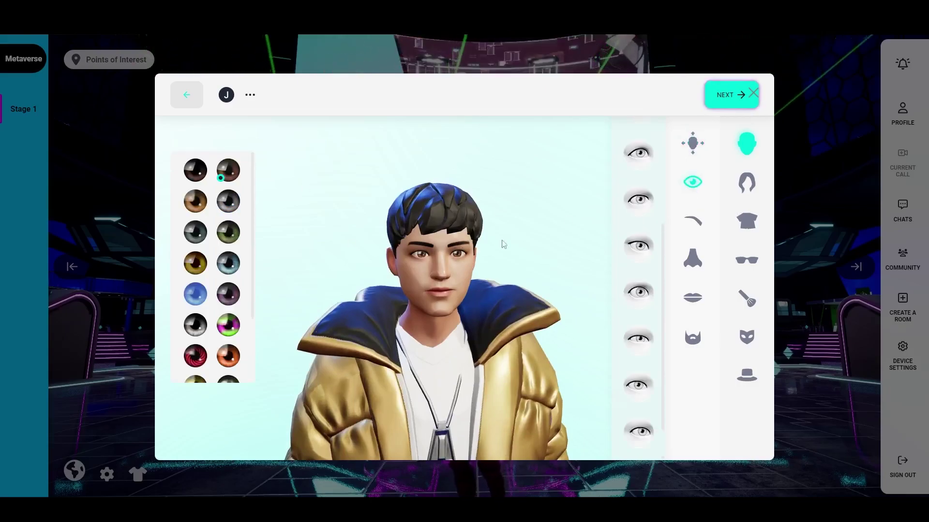
left_click(747, 260)
left_click(642, 186)
left_click(725, 96)
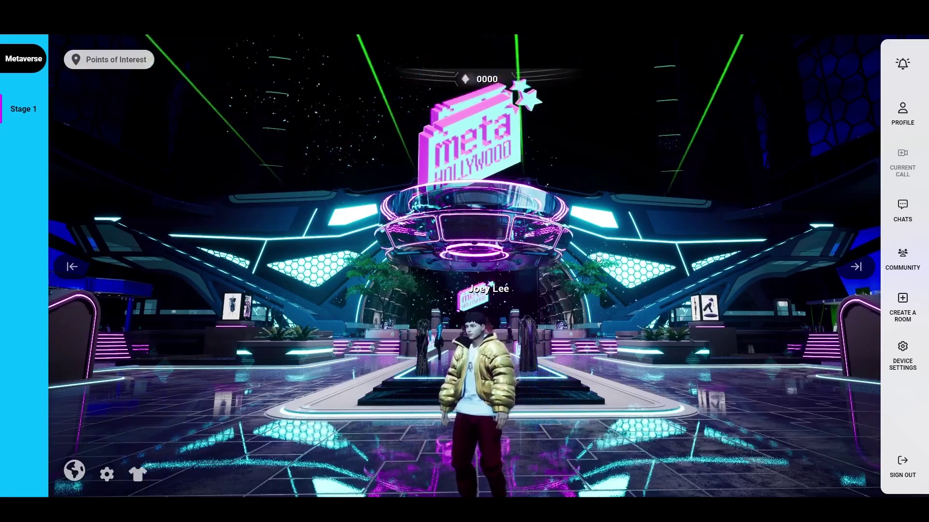
- Look around the metaverse and walk the avatar toward the central Meta Hollywood platform
left_click_drag(594, 267, 582, 283)
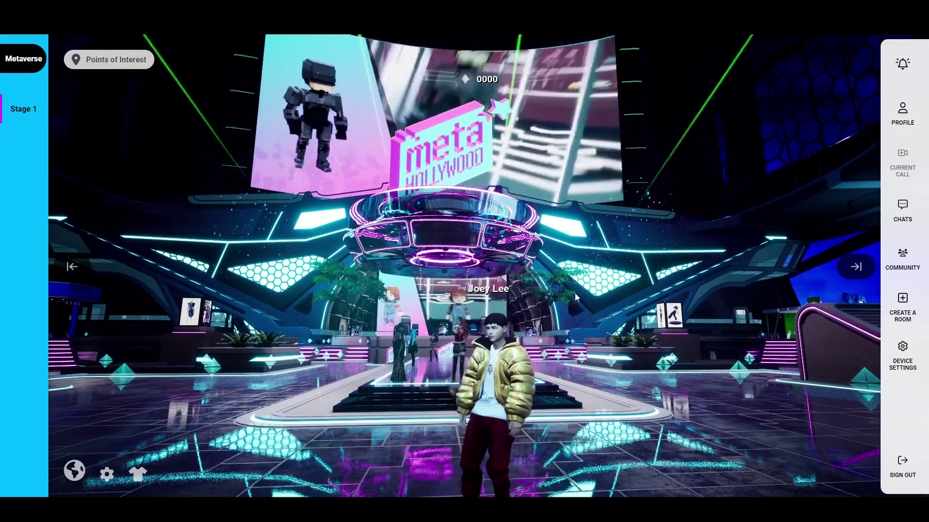
key("w")
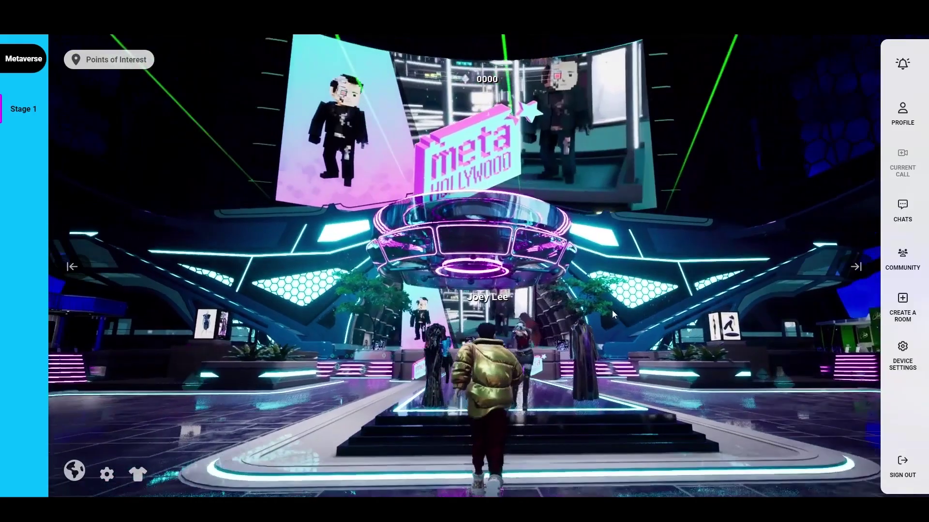
key("d")
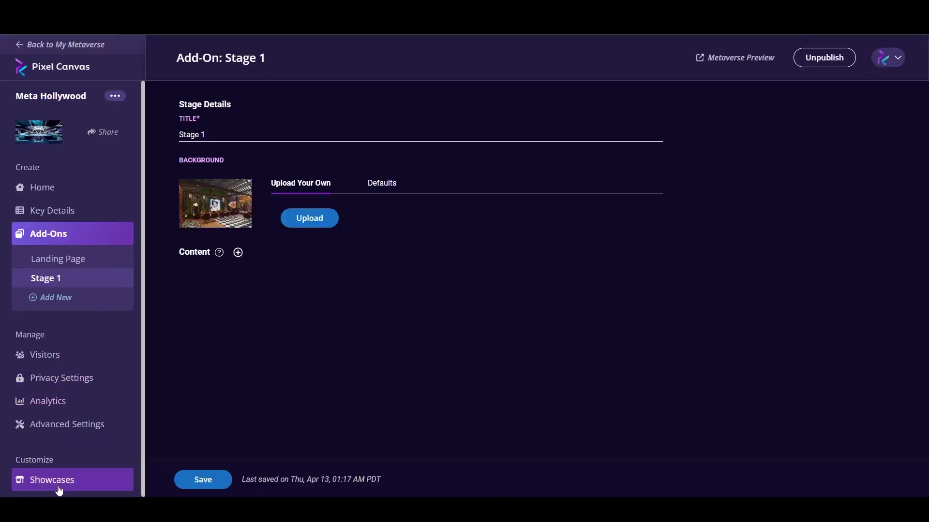
- Add a showcase named Pixel Canvas Booth with GUID 9db853d9-58e3-4169-b80d-c41fa1204221 and the description Pixel Canvas
left_click(58, 484)
left_click(65, 438)
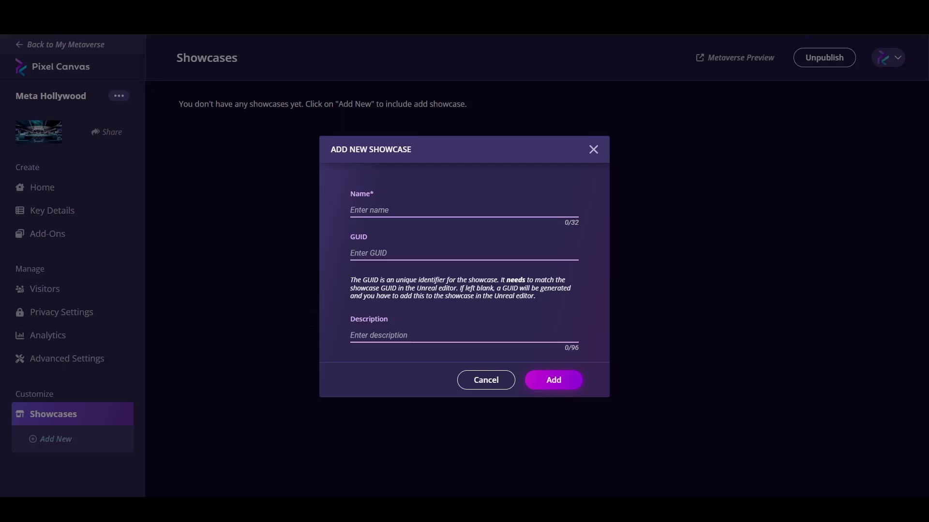
left_click(392, 254)
type("9db853d9-58e3-4169-b80d-c41fa1204221")
type("Booth1")
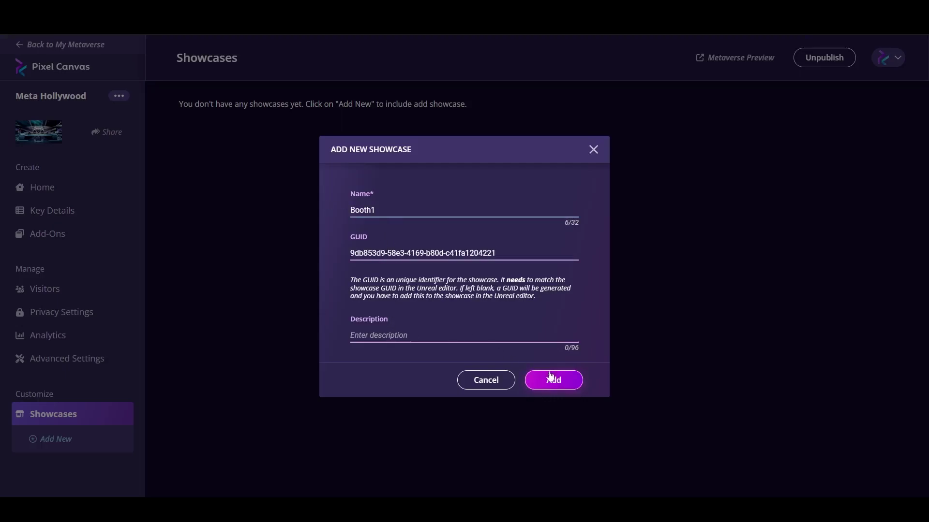
type("Pixel ")
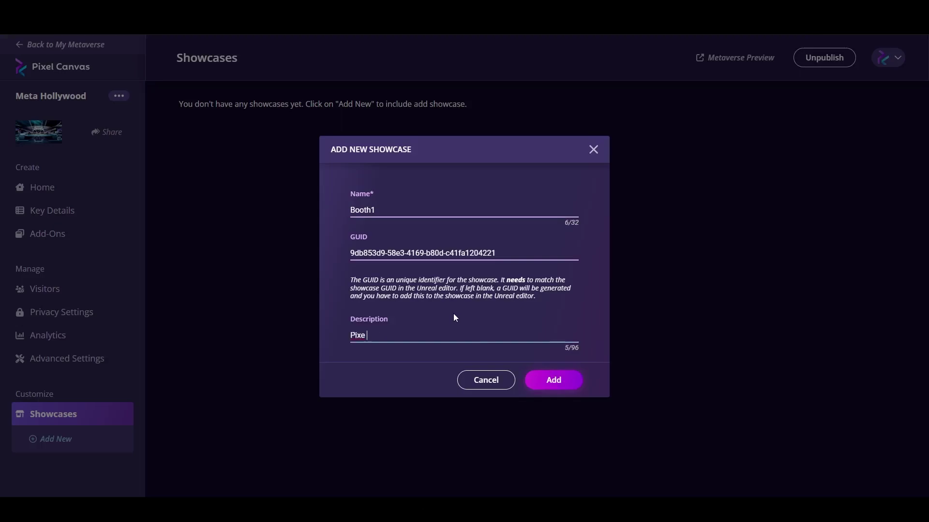
type("Canvas")
left_click_drag(395, 213, 229, 196)
type("Pixel Canvas Booth")
left_click(532, 379)
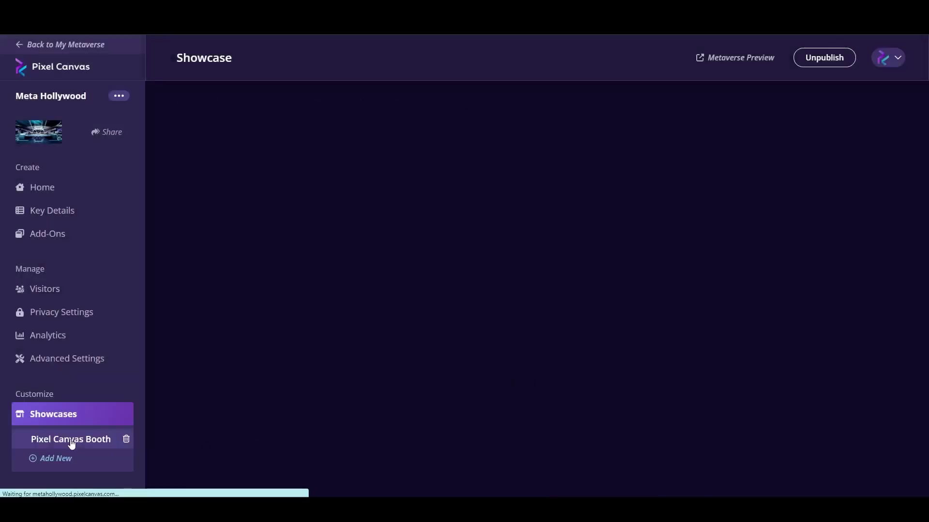
- Add a showcase named Planet Hollywood Booth with GUID 5dd7c4c6-769f-4d1c-933d-72aa592d2741 and the description Planet Hollywood
left_click(60, 460)
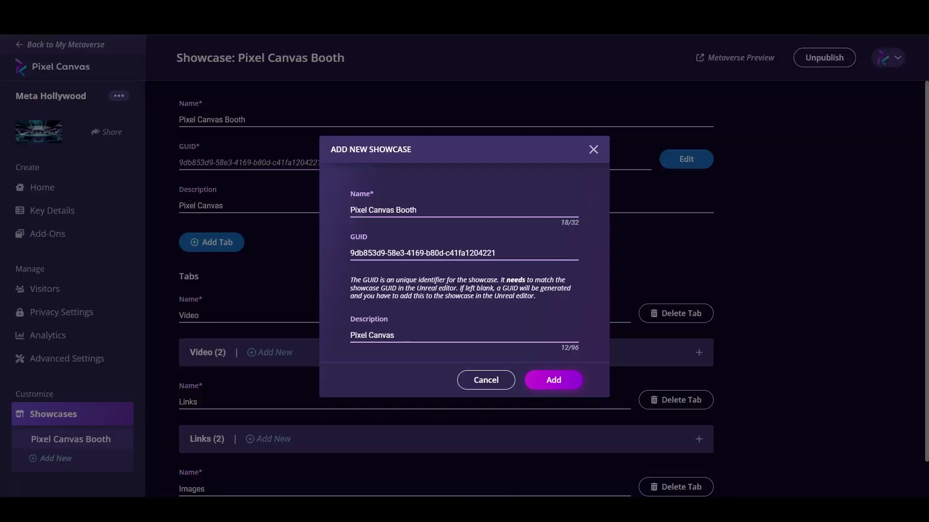
triple_click(427, 253)
type("5dd7c4c6-769f-4d1c-933d-72aa592d2741")
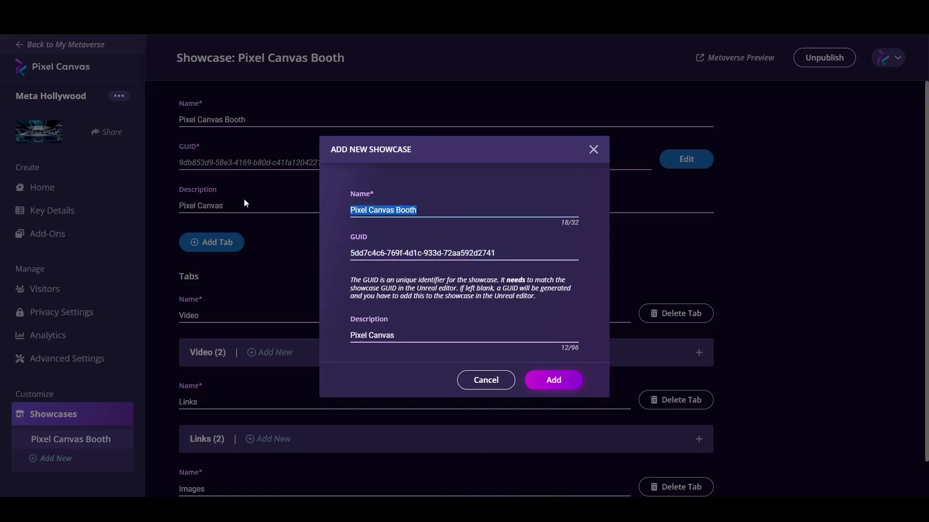
type("Pl")
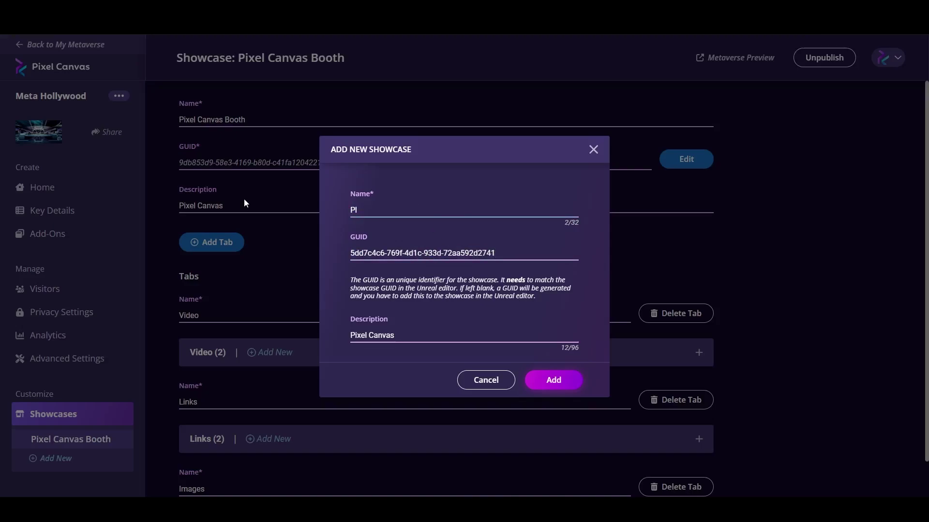
type("anet Hollywood")
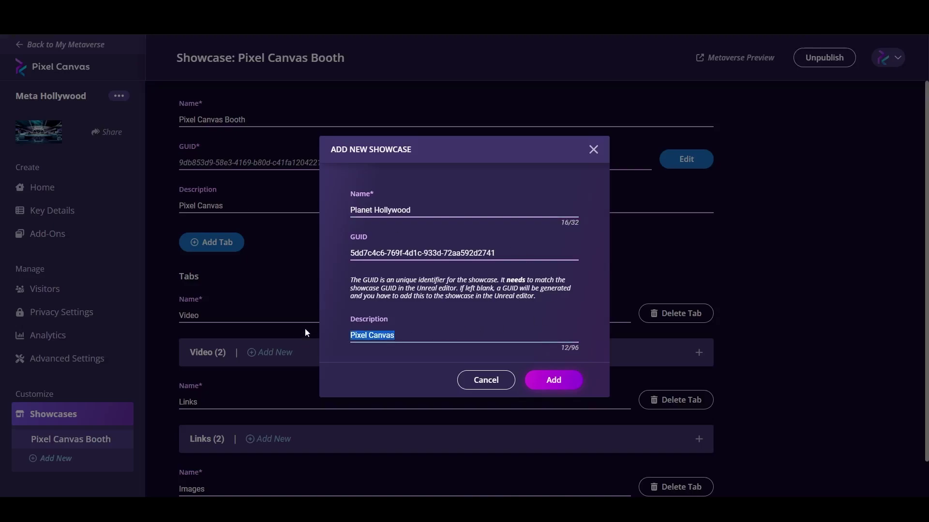
left_click(444, 211)
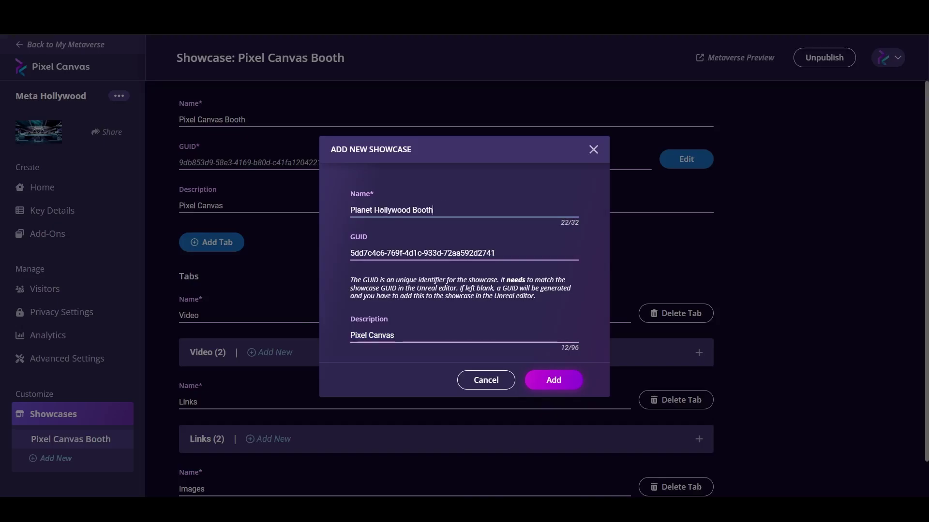
left_click_drag(399, 332, 239, 332)
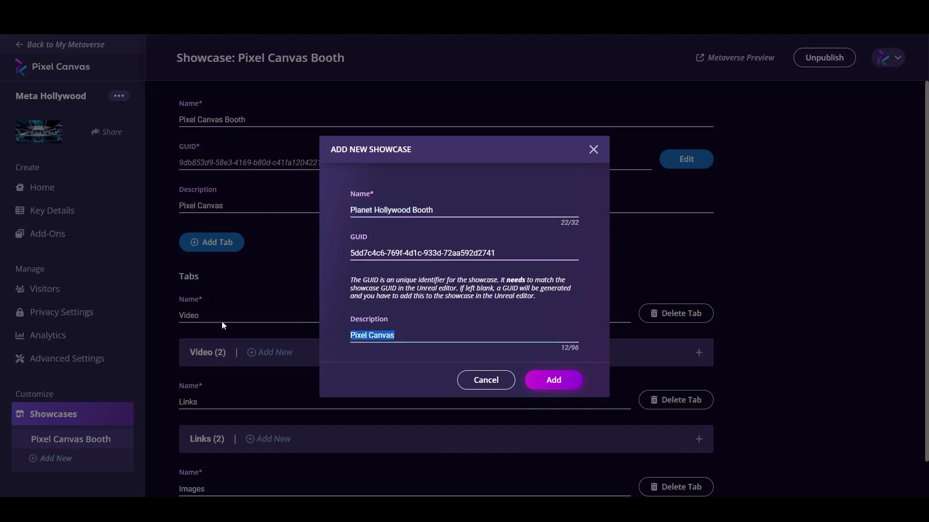
left_click(555, 388)
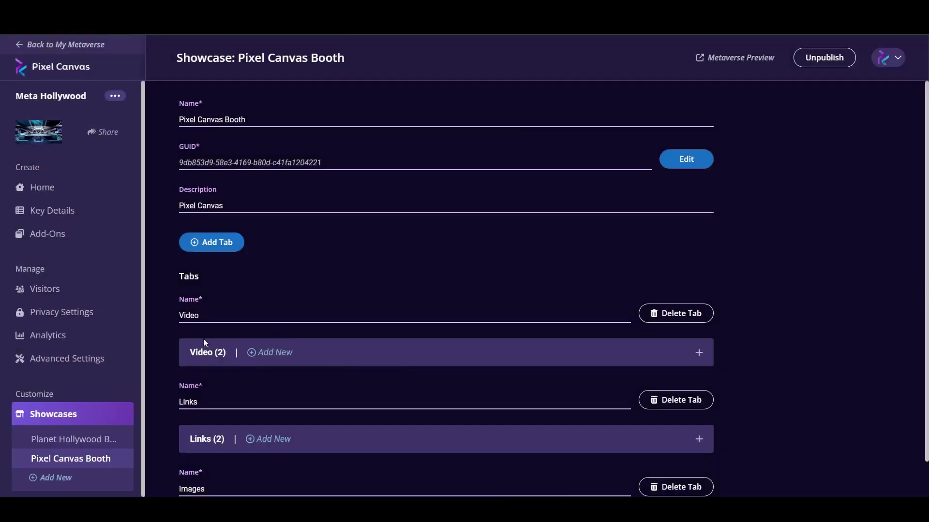
- Add a showcase named Club3 Booth with GUID c19200e2-e95a-4406-ae51-732d549b5da4 and the description Club3 Booth
left_click(56, 476)
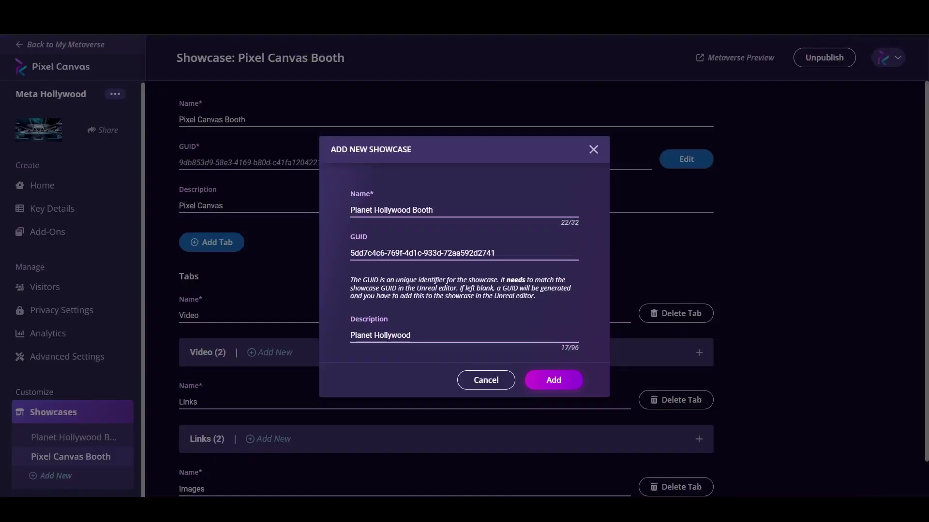
triple_click(400, 250)
type("c19200e2-e95a-4406-ae51-732d549b5da4")
triple_click(412, 212)
type("Cl")
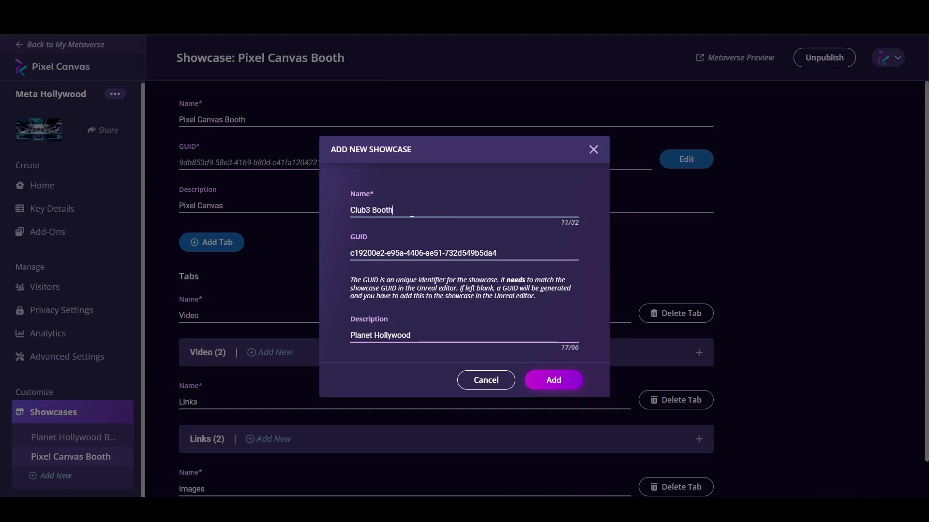
left_click_drag(420, 336, 201, 331)
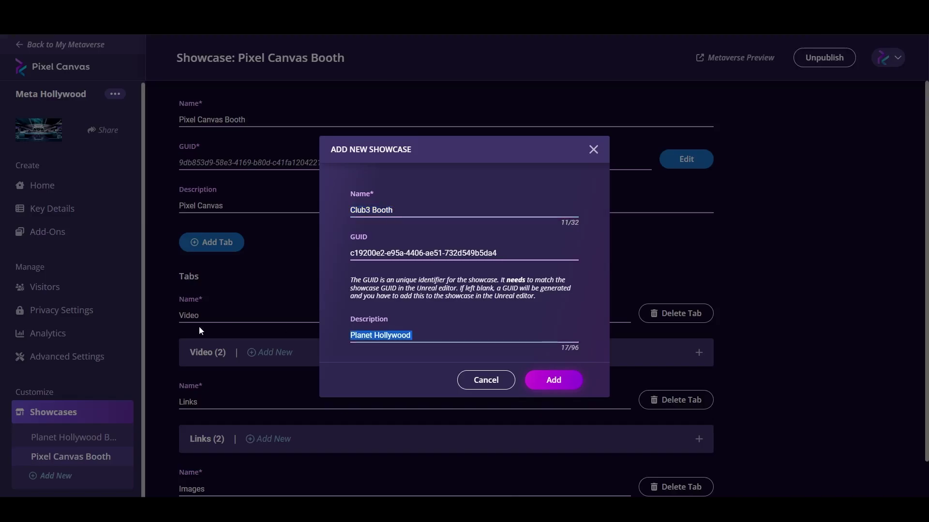
left_click(554, 380)
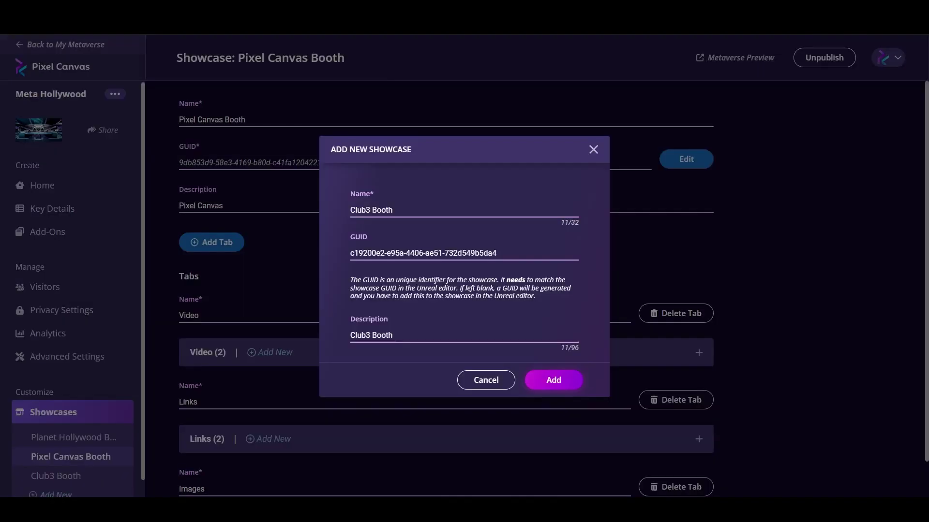
- Add a showcase named Animoca Booth with GUID 270e558e-a0d1-4366-835f-67b4a004e798 and the description Animoca Booth
left_click_drag(393, 208, 280, 235)
key("ctrl+a")
type("270e558e-a0d1-4366-835f-67b4a004e798")
left_click_drag(393, 210, 228, 207)
type("Animoca ")
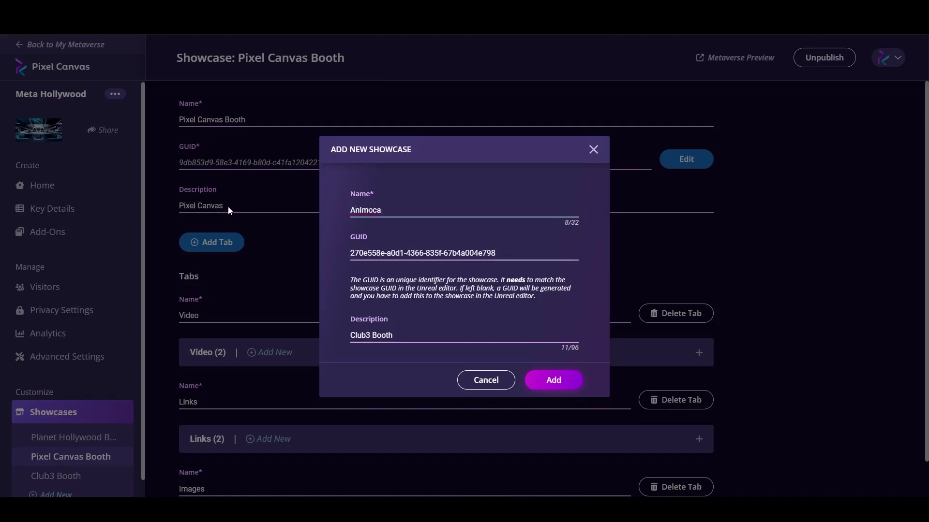
type("Booth")
key("Tab")
left_click_drag(462, 208, 183, 208)
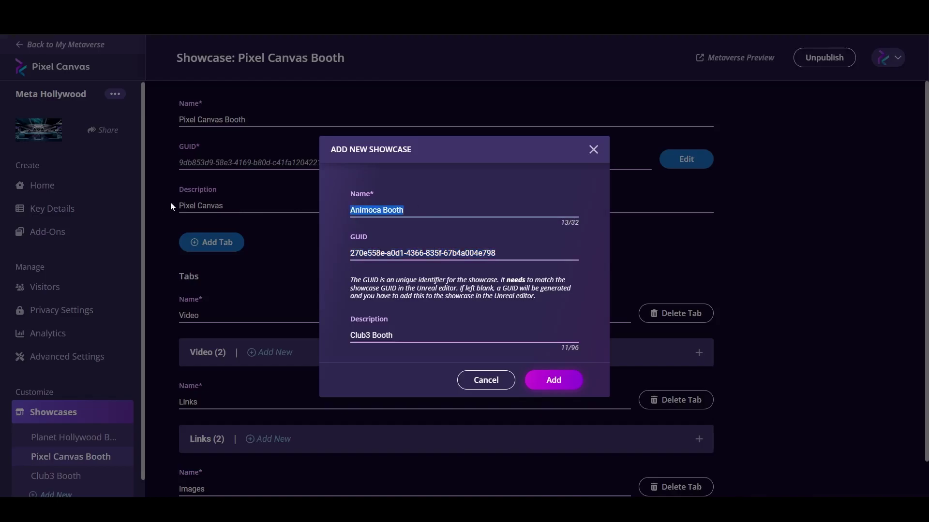
key("ctrl+c")
left_click(408, 338)
key("ctrl+a")
key("ctrl+v")
left_click(554, 380)
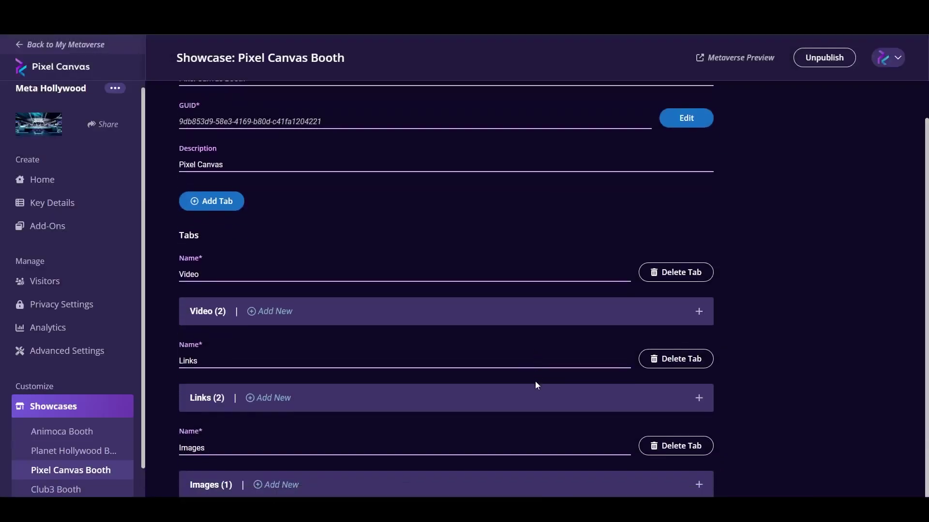
- Delete the ZeroSixOne video from the Club3 Booth showcase's Videos tab and start a new content entry there
scroll(106, 416, "down", 1)
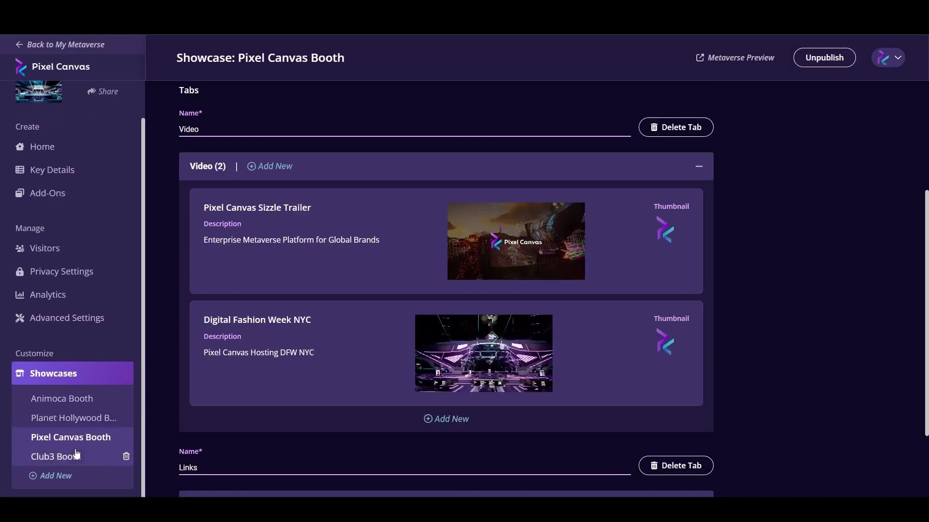
left_click(76, 455)
scroll(338, 251, "down", 1)
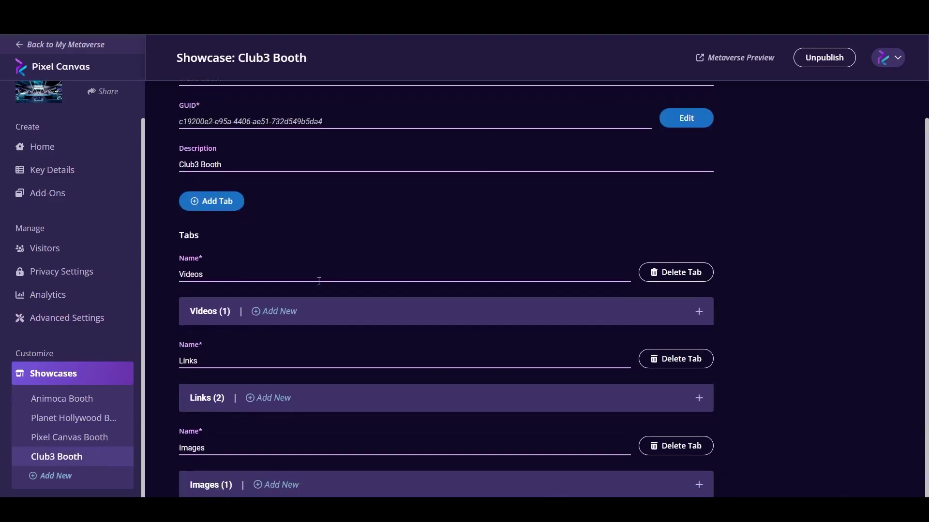
left_click(698, 312)
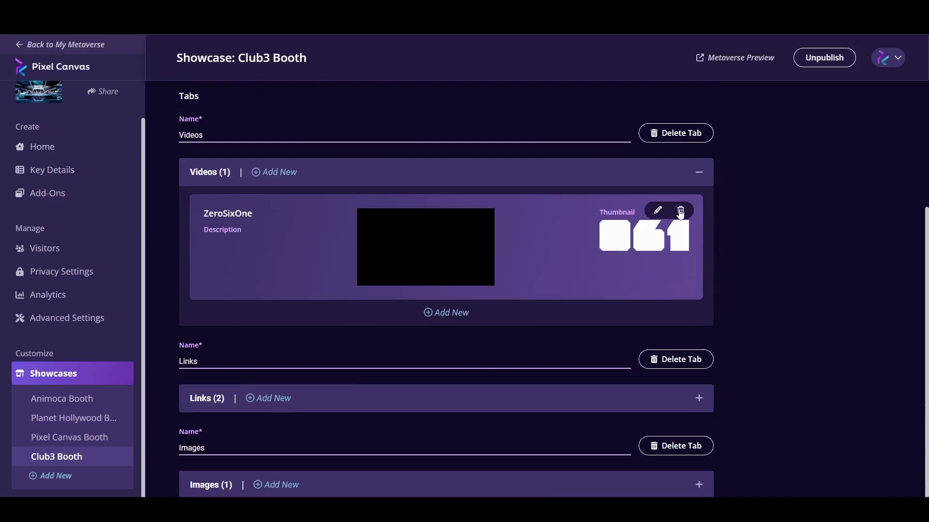
left_click(680, 211)
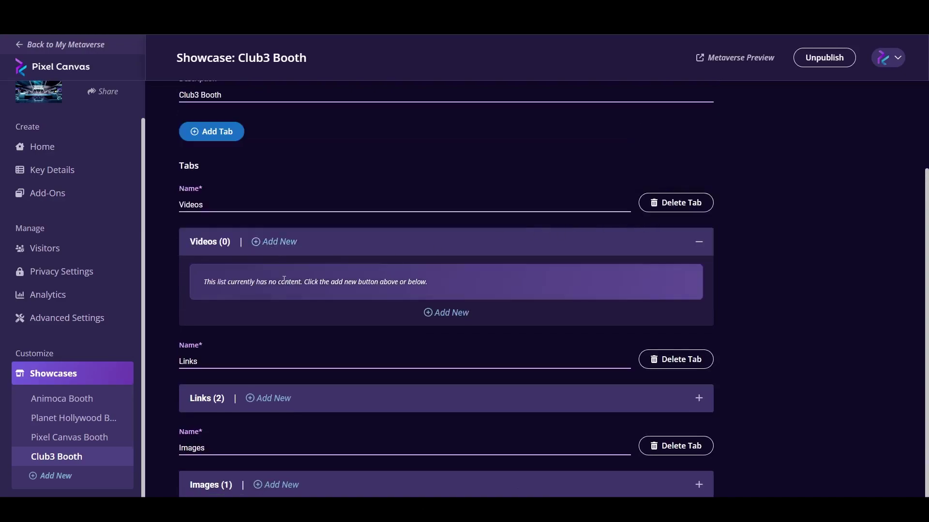
left_click(435, 312)
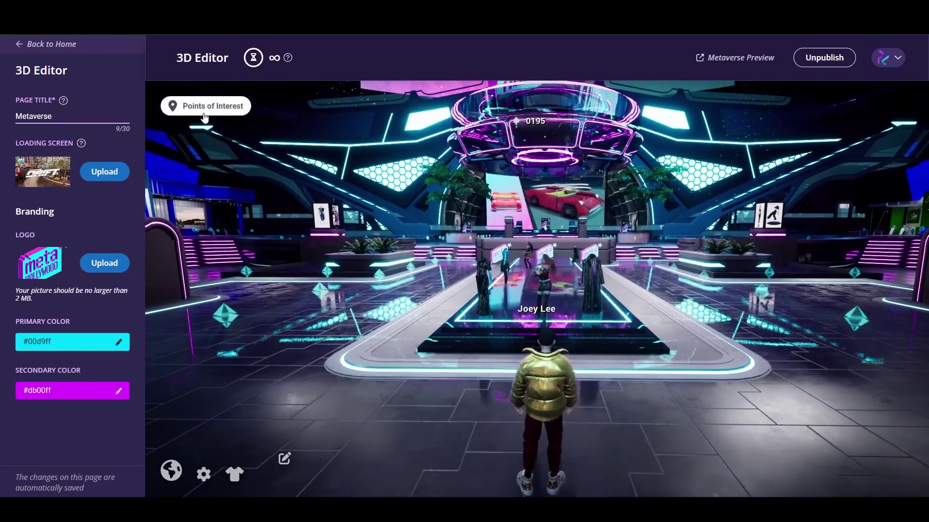
- Go to the Club3 booth in the 3D editor using the points of interest
left_click(204, 113)
left_click(216, 215)
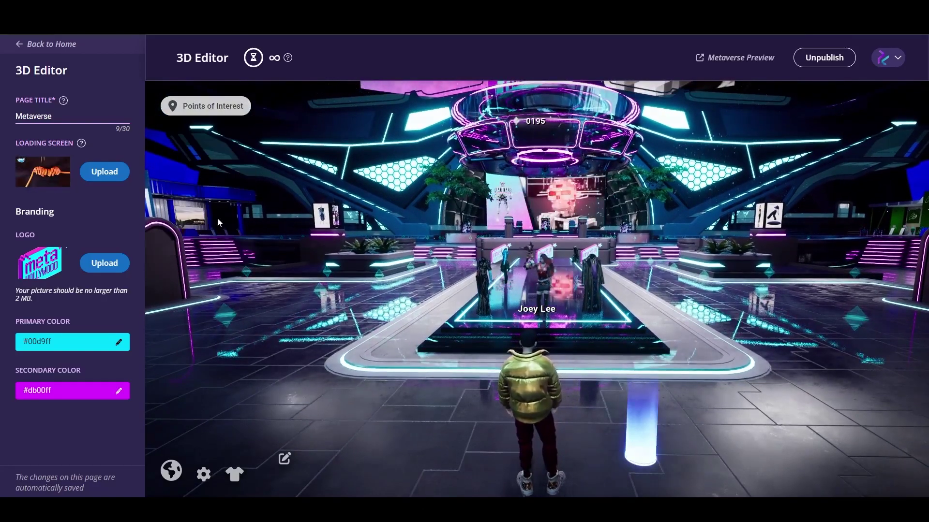
key("w")
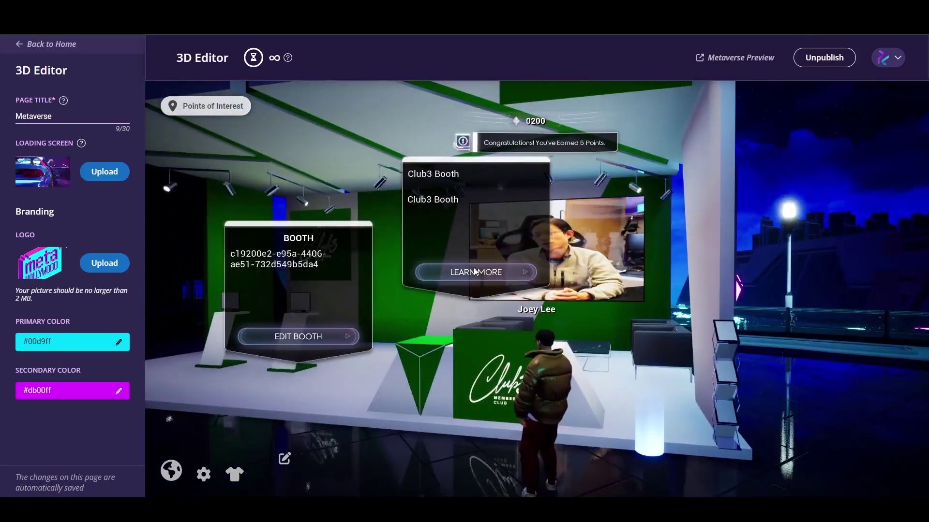
- Open the Club3 booth's showcase in the metaverse and look through its Links, Images and Videos tabs
left_click(475, 269)
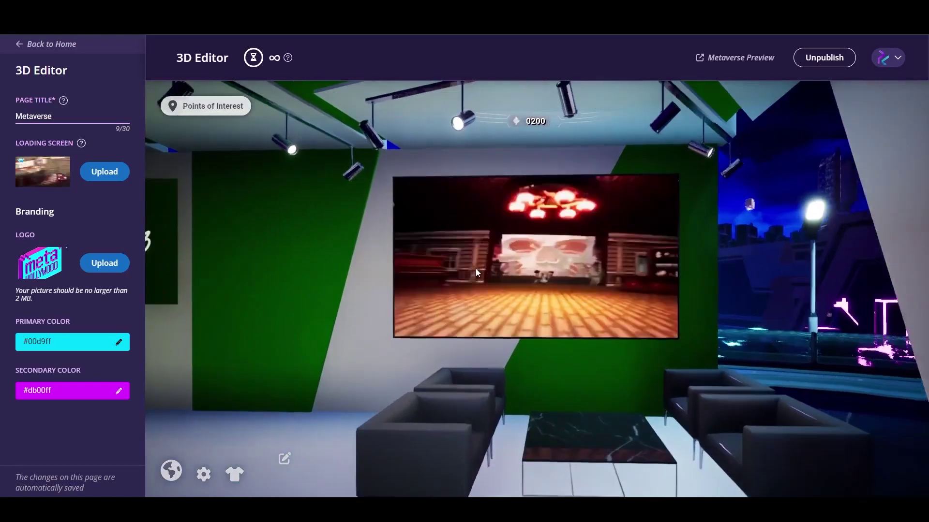
left_click(476, 269)
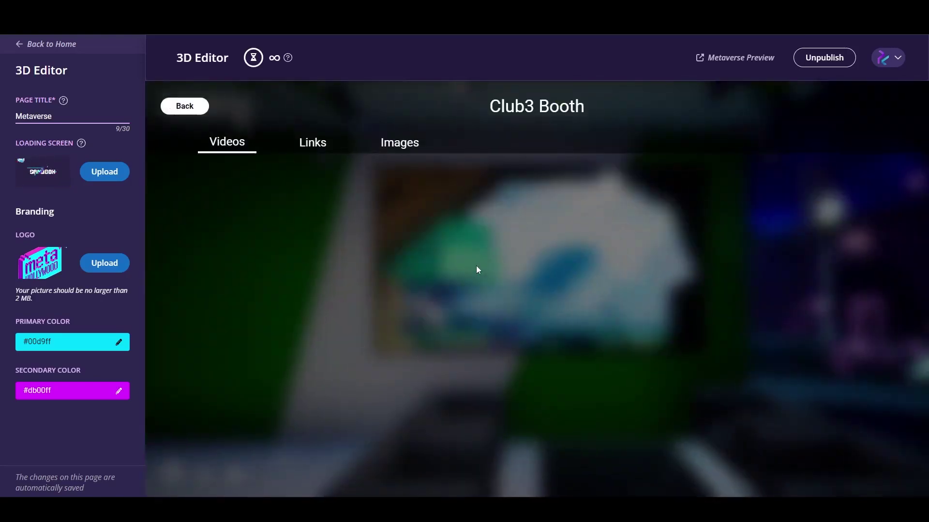
left_click(344, 148)
left_click(387, 150)
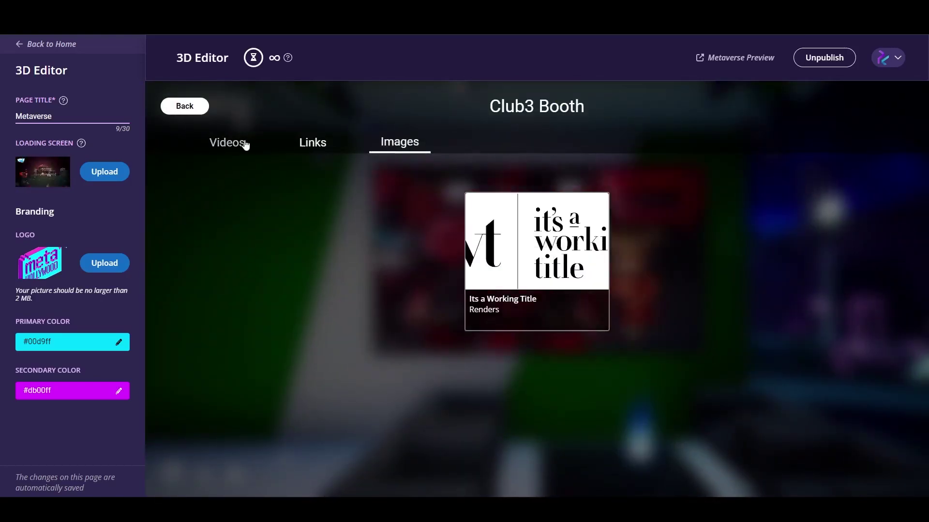
left_click(228, 142)
key("Escape")
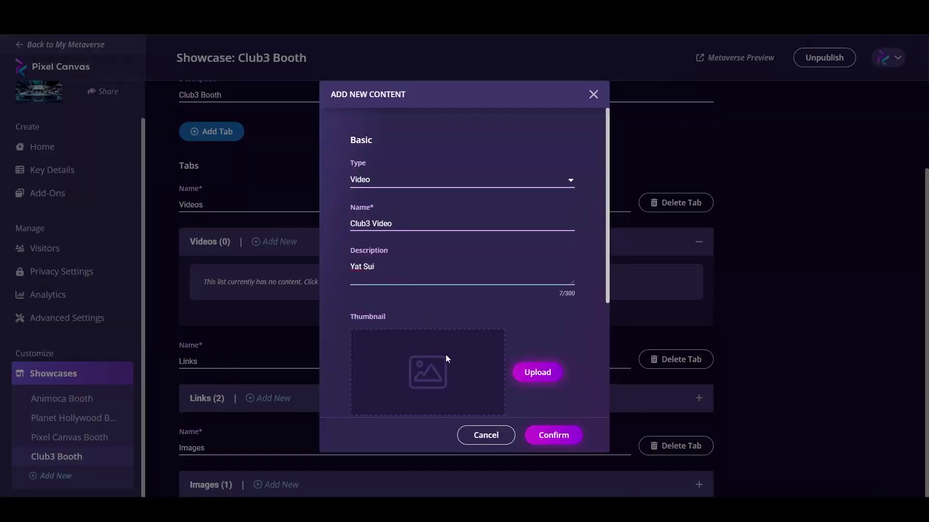
- Upload the Club3 Members Club logo as the thumbnail and club3_video as the video for Club3 Video, and confirm the content
scroll(445, 358, "down", 2)
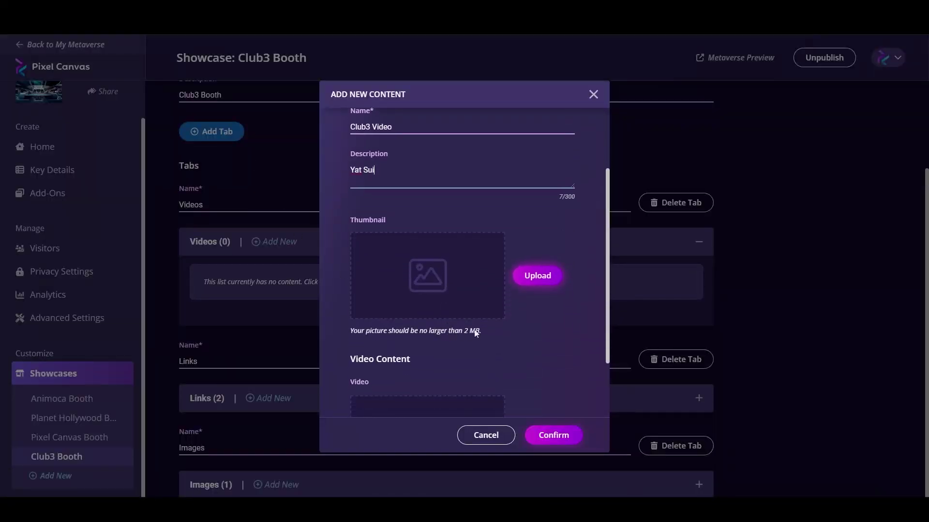
left_click(536, 281)
left_click(458, 88)
double_click(511, 90)
scroll(462, 306, "down", 1)
scroll(463, 312, "down", 1)
left_click(527, 355)
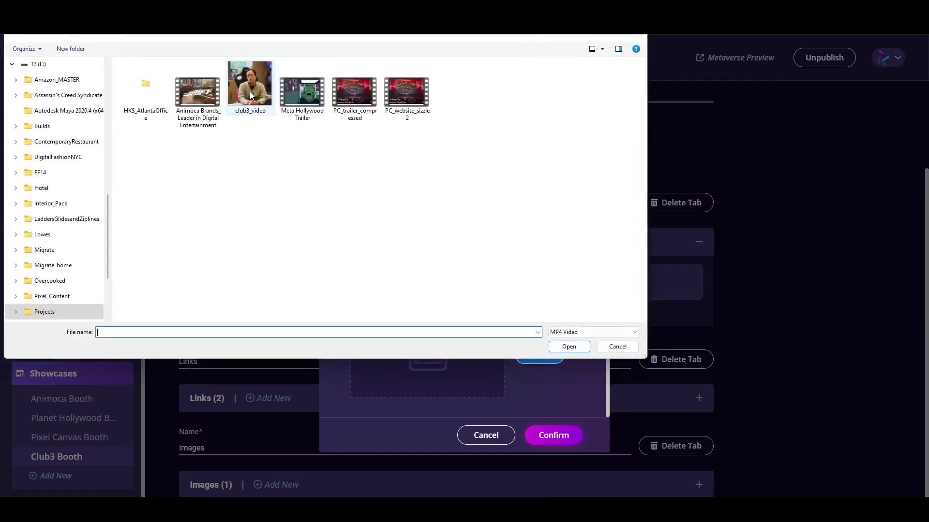
double_click(249, 91)
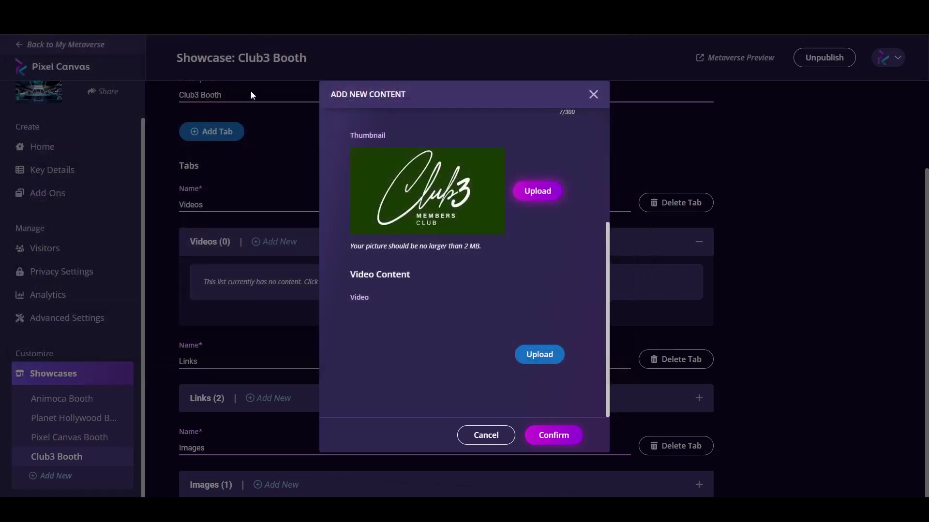
left_click(551, 433)
- Delete the two Website entries, zerosixone.io and itsworkingtitle.com, from the Club3 Booth showcase's Links tab
scroll(524, 333, "down", 2)
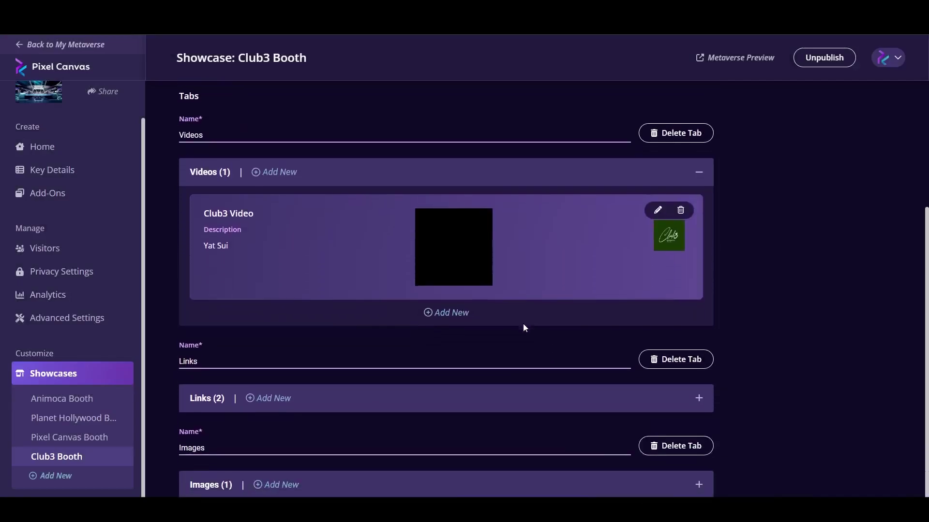
left_click(701, 400)
scroll(555, 340, "down", 4)
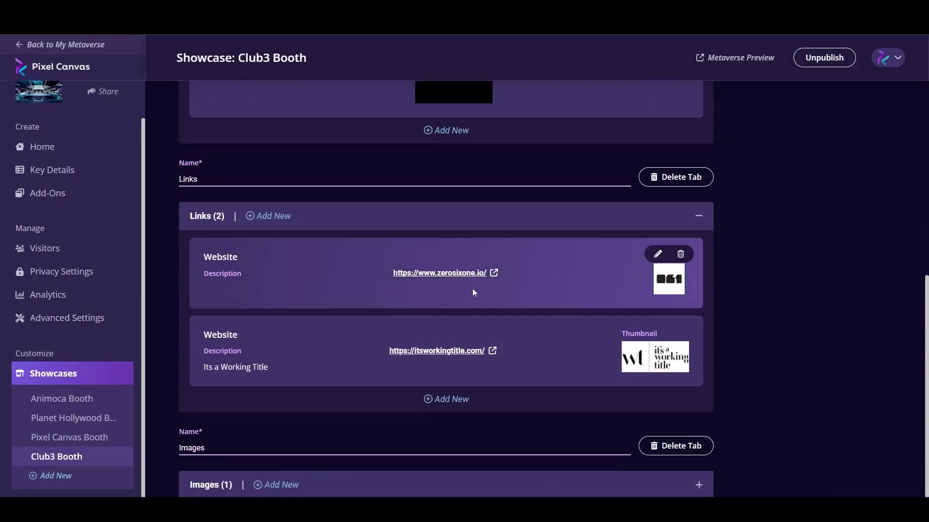
left_click(681, 256)
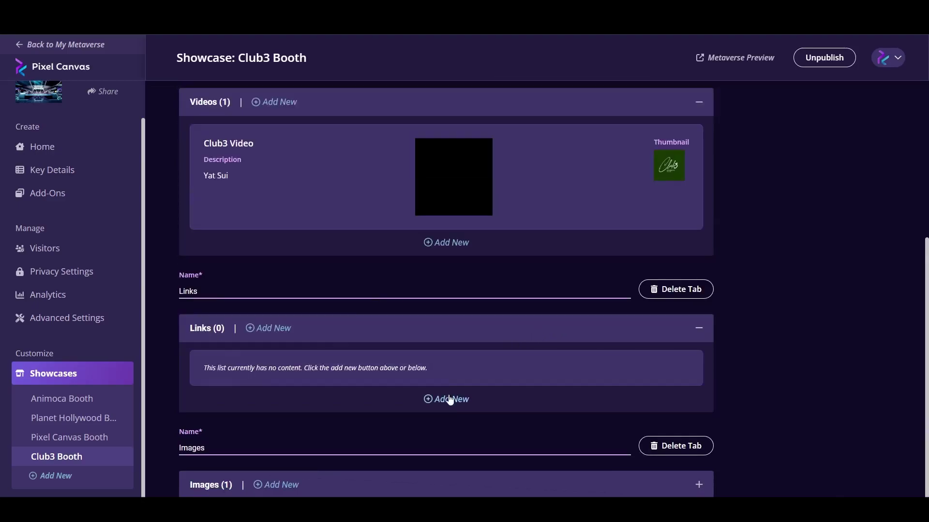
left_click(446, 399)
left_click(387, 183)
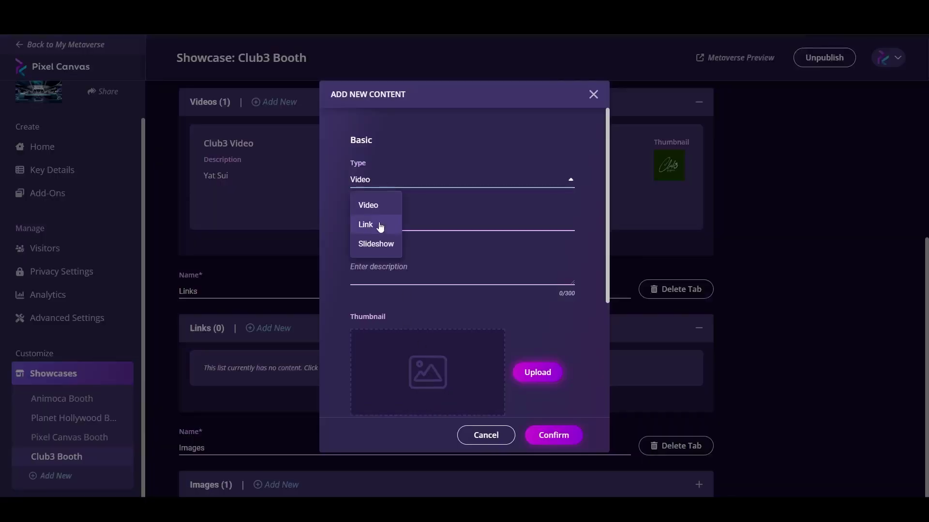
left_click(575, 121)
left_click(592, 96)
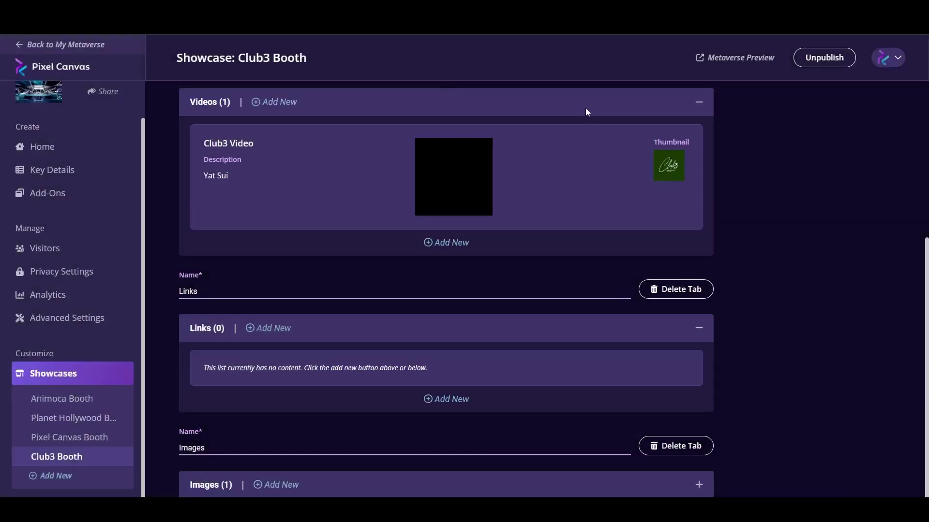
- Add new content of type Link to the Links tab, named Club3 with the description "website"
left_click(445, 396)
left_click(413, 179)
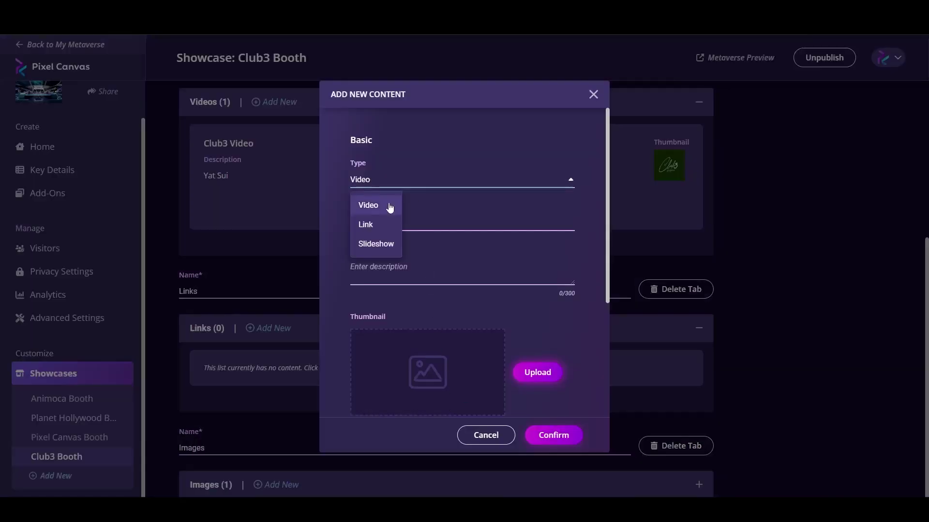
left_click(373, 234)
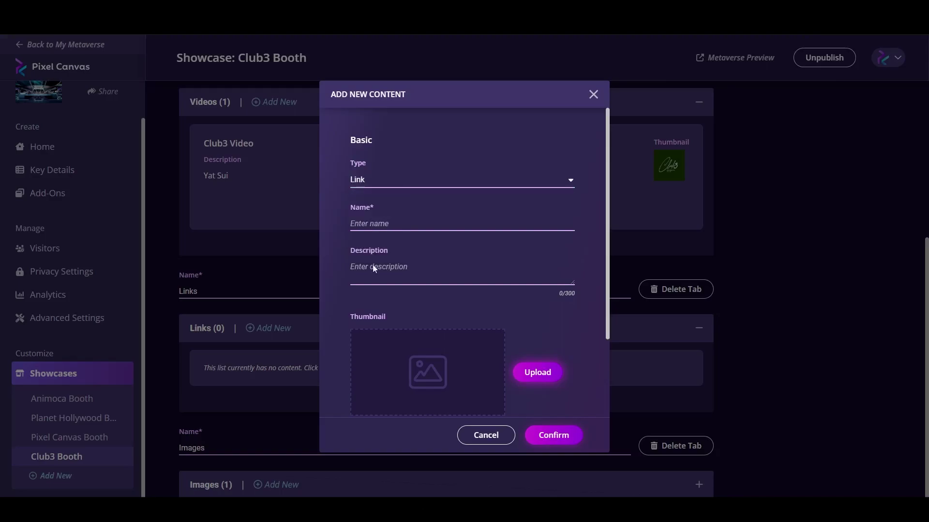
left_click(400, 222)
left_click(433, 294)
type("website")
scroll(556, 325, "down", 1)
scroll(555, 325, "down", 2)
left_click(534, 268)
double_click(506, 86)
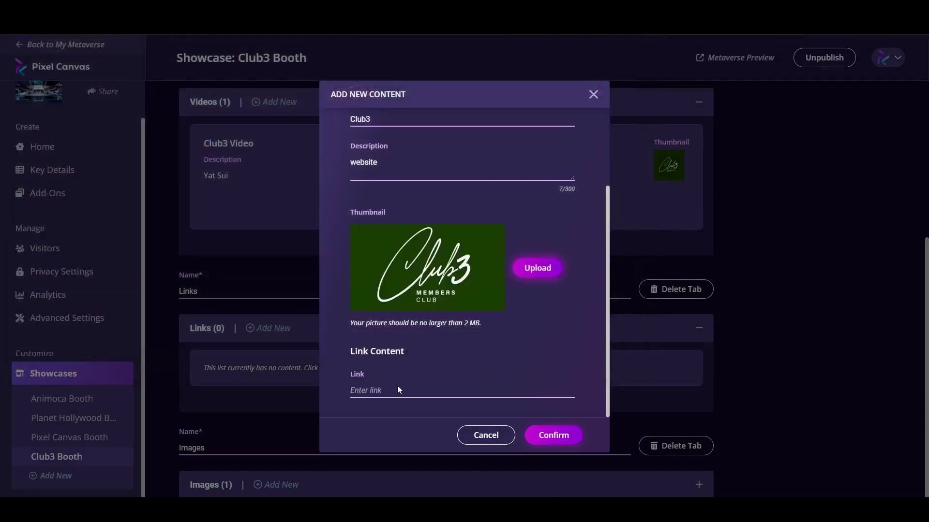
left_click(397, 385)
type("https://club3members.com/")
left_click(553, 436)
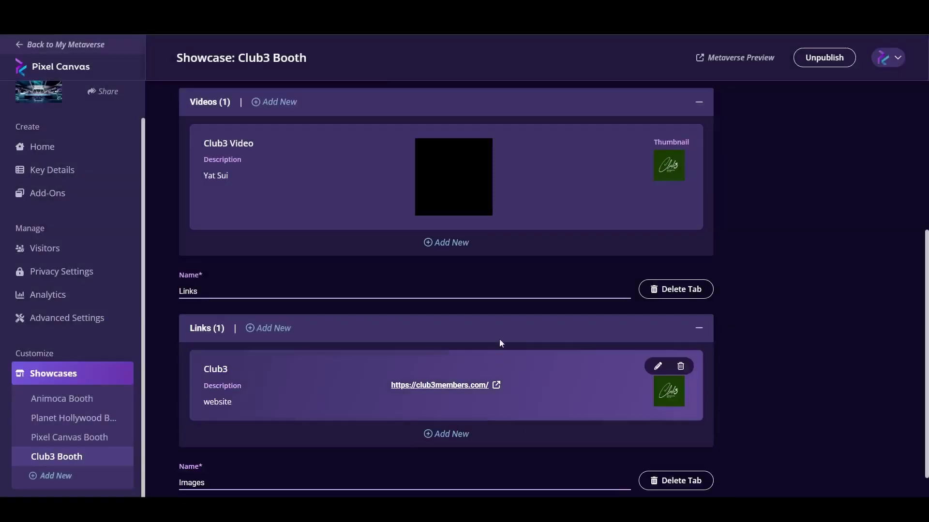
- Delete the Its a Working Title entry from the showcase's Images tab
scroll(516, 334, "down", 1)
scroll(698, 485, "down", 3)
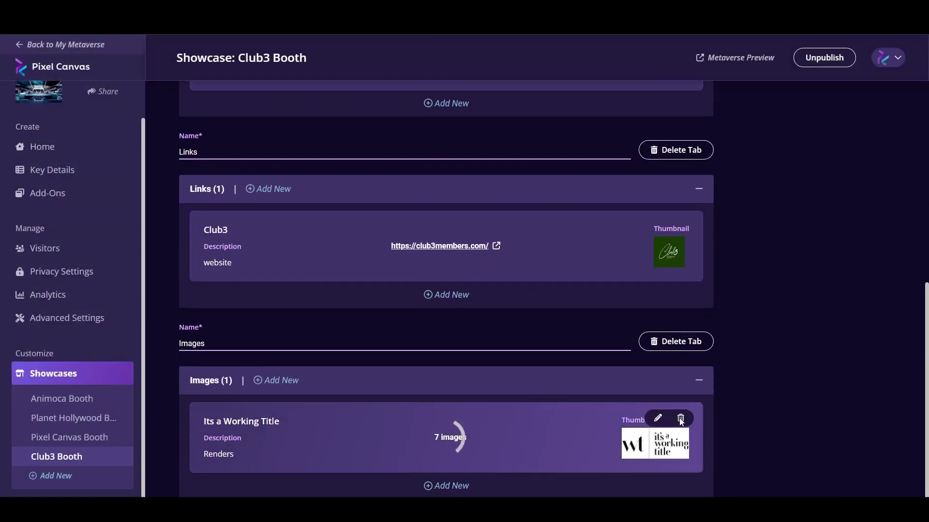
left_click(680, 419)
left_click(441, 486)
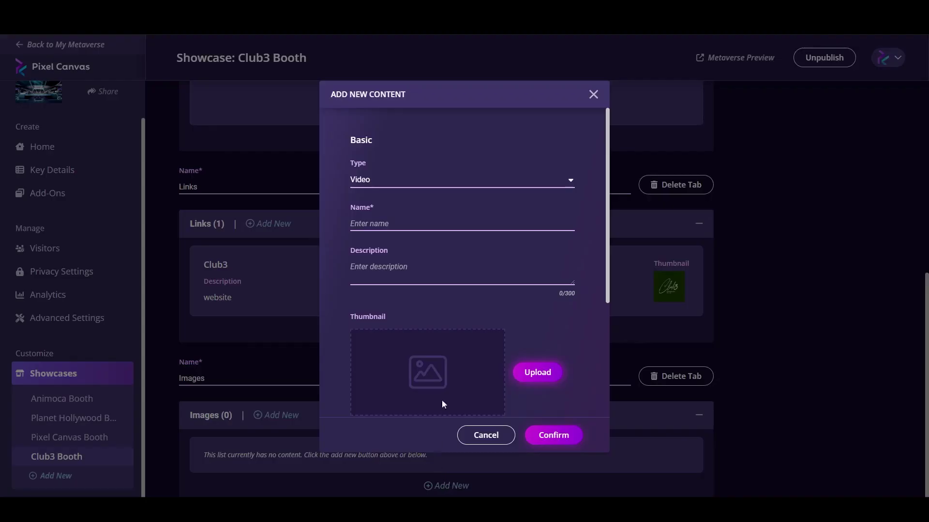
left_click(398, 186)
left_click(594, 94)
left_click(594, 94)
left_click(440, 486)
left_click(486, 432)
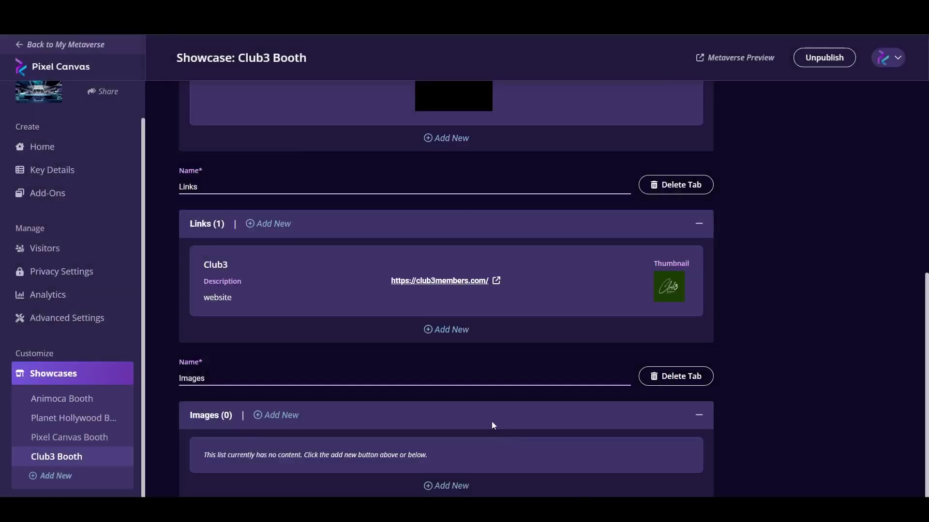
left_click(287, 418)
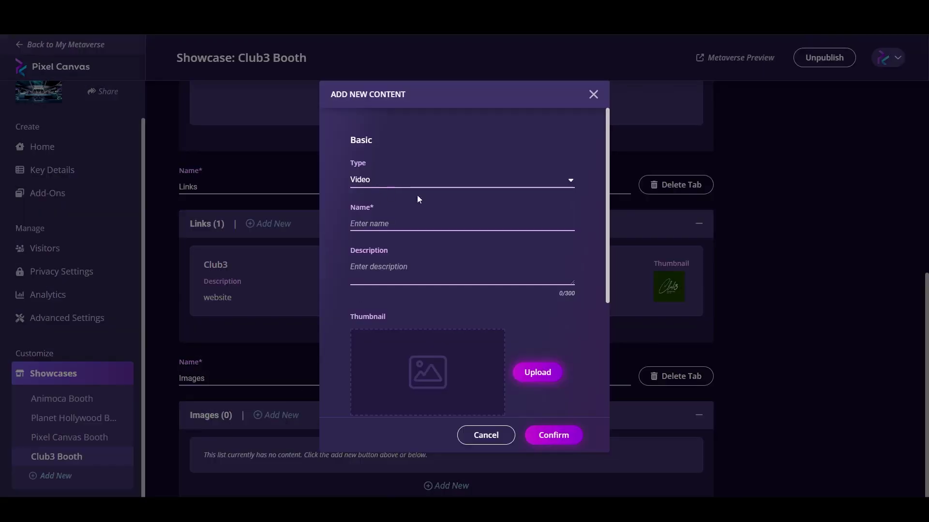
left_click(593, 96)
left_click(698, 416)
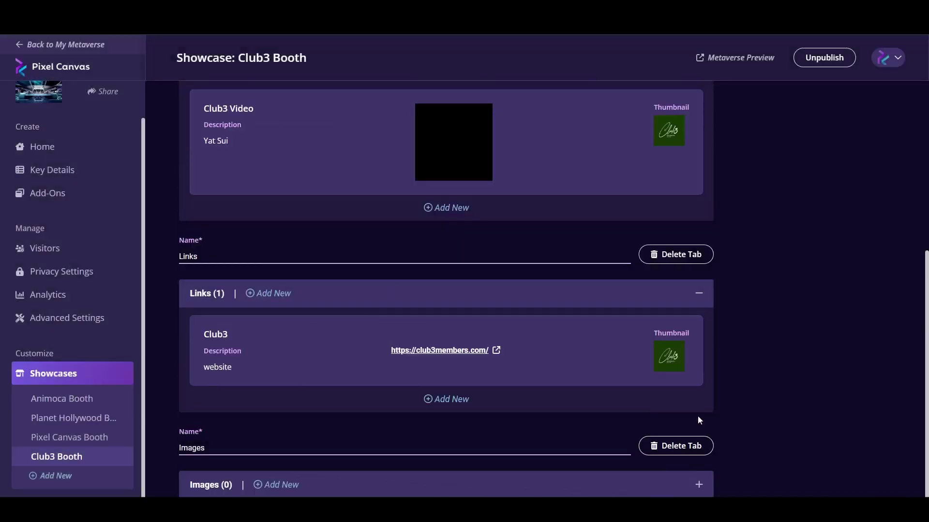
left_click(698, 485)
- Add new content of type Slideshow to the Images tab and upload club3_logo as its thumbnail
scroll(461, 394, "down", 2)
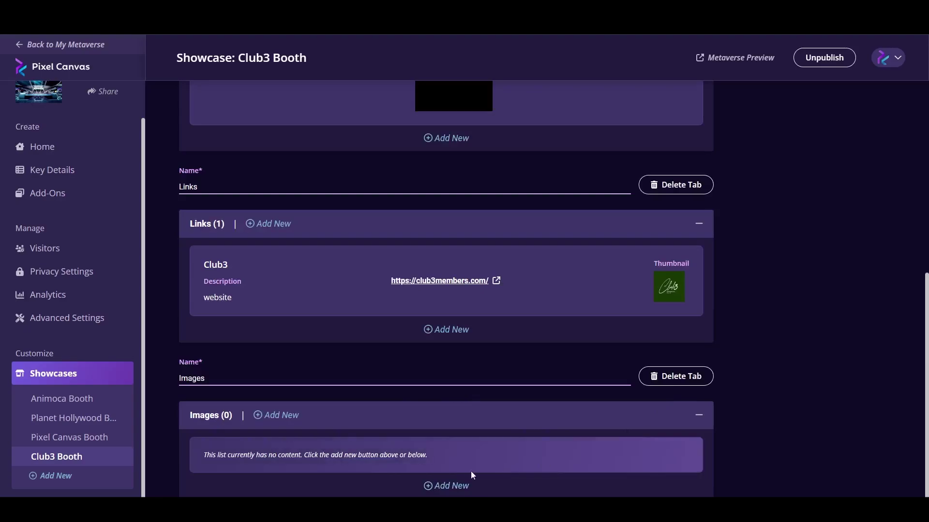
left_click(446, 486)
left_click(399, 180)
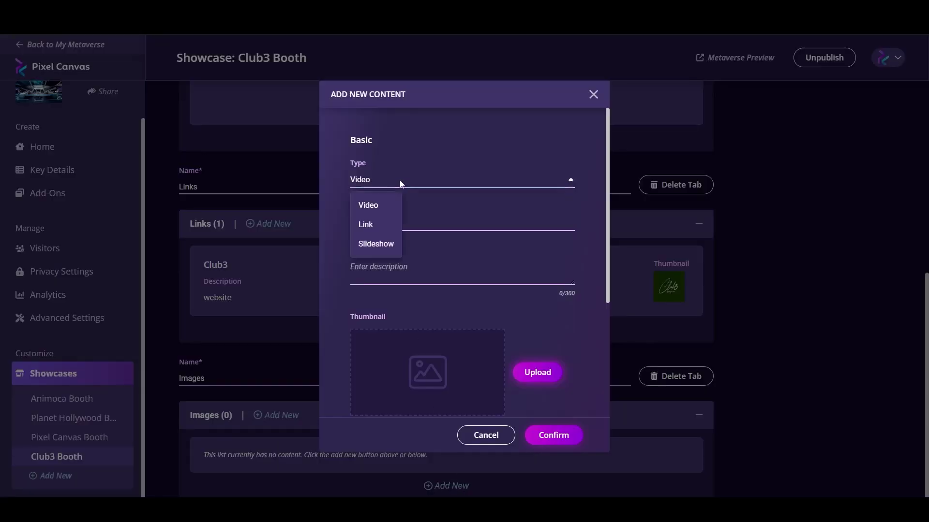
left_click(376, 244)
scroll(392, 258, "down", 3)
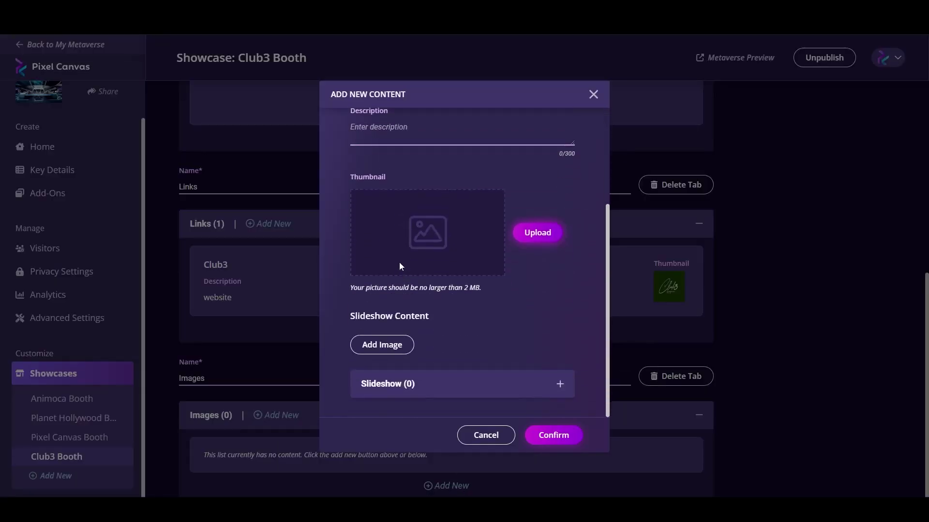
left_click(549, 436)
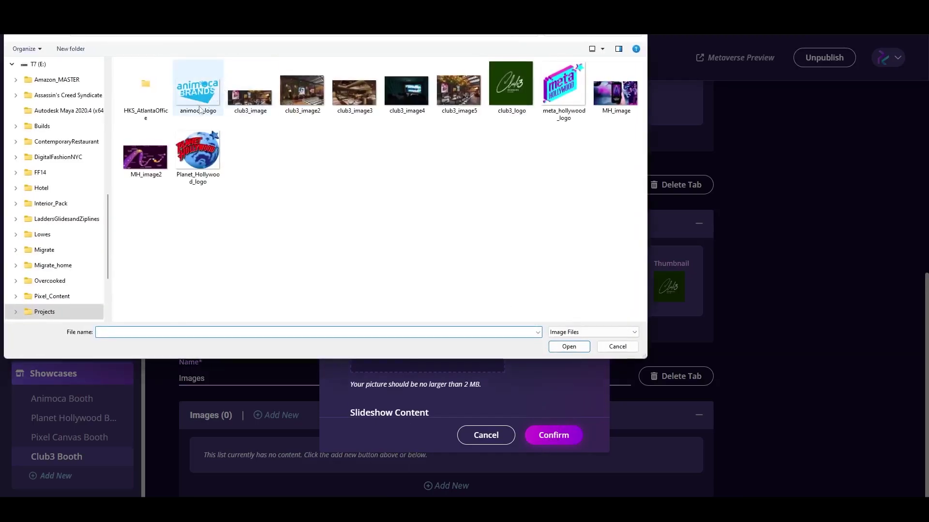
left_click(507, 84)
double_click(507, 85)
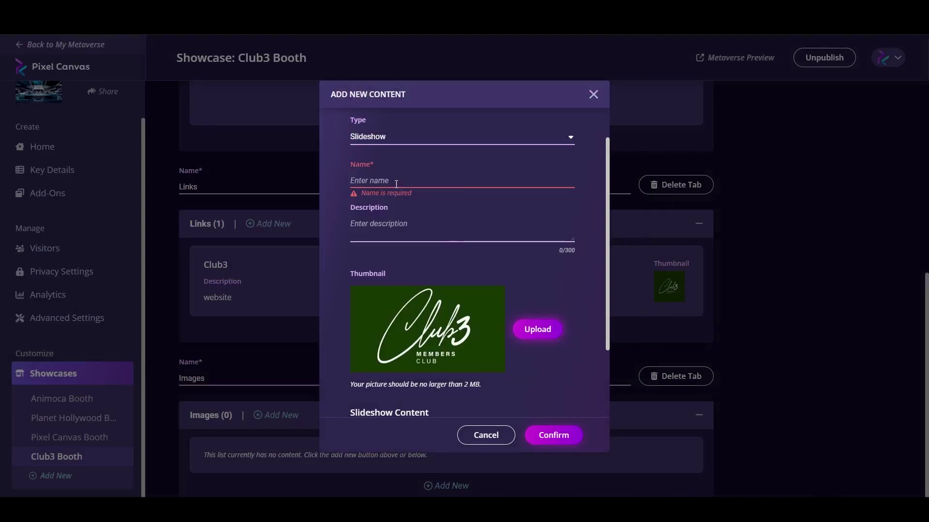
- Name the slideshow content Images and enter Locations as its description
type("Images")
scroll(405, 173, "up", 1)
left_click(409, 271)
type("c")
key("BackSpace")
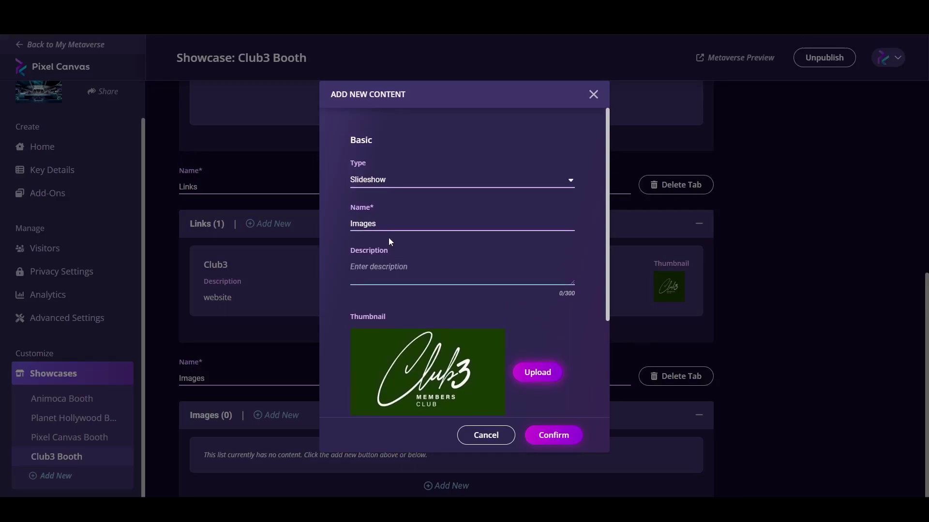
type("Locations")
scroll(422, 283, "down", 1)
scroll(421, 287, "down", 1)
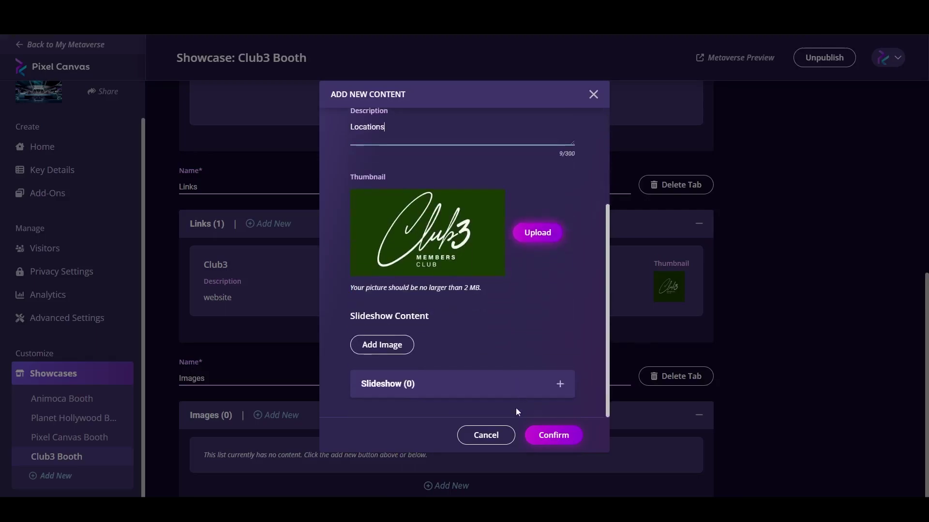
- Add club3_image2, club3_image3, club3_image5 and club3_image4 to the slideshow and confirm the content
left_click(557, 385)
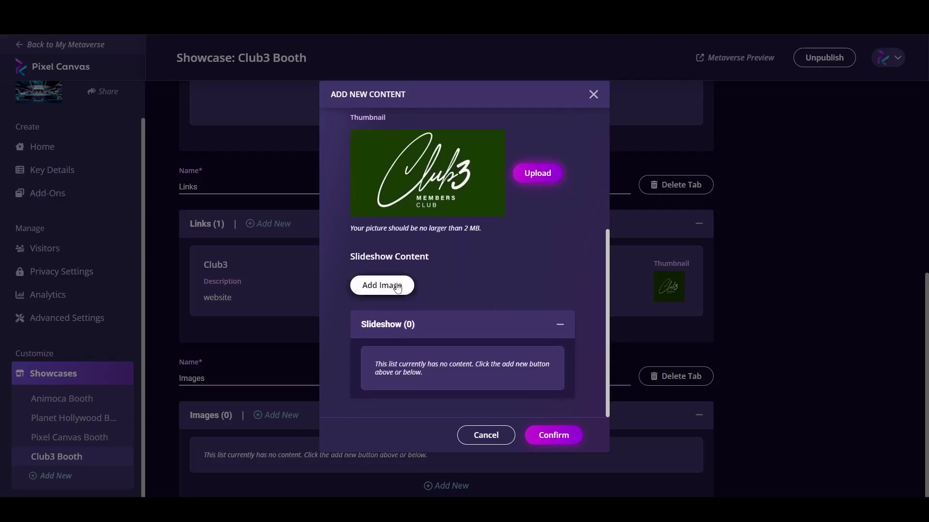
left_click(382, 285)
double_click(305, 90)
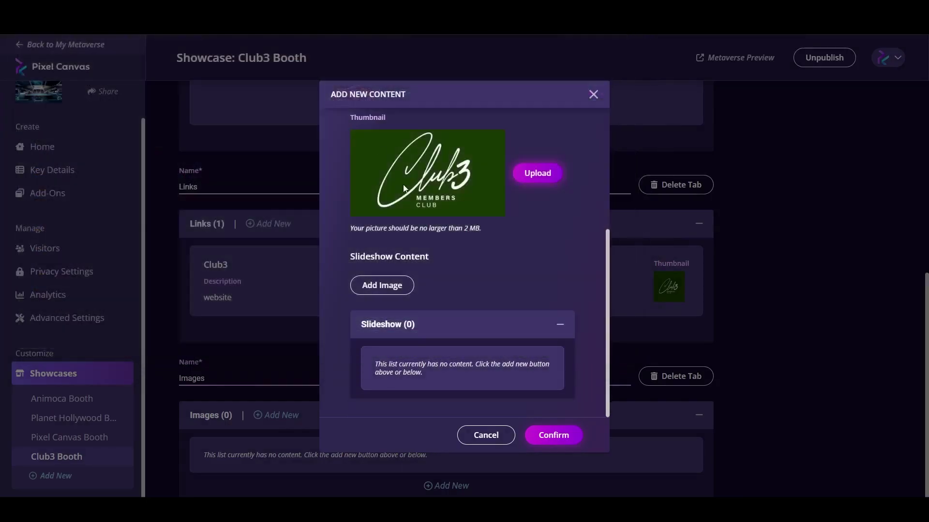
scroll(497, 343, "down", 2)
left_click(382, 182)
double_click(362, 89)
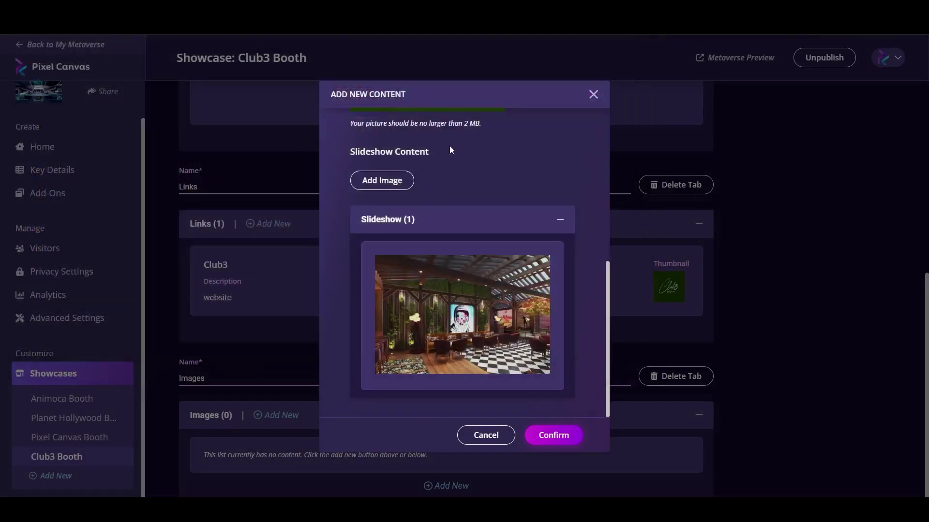
left_click(398, 181)
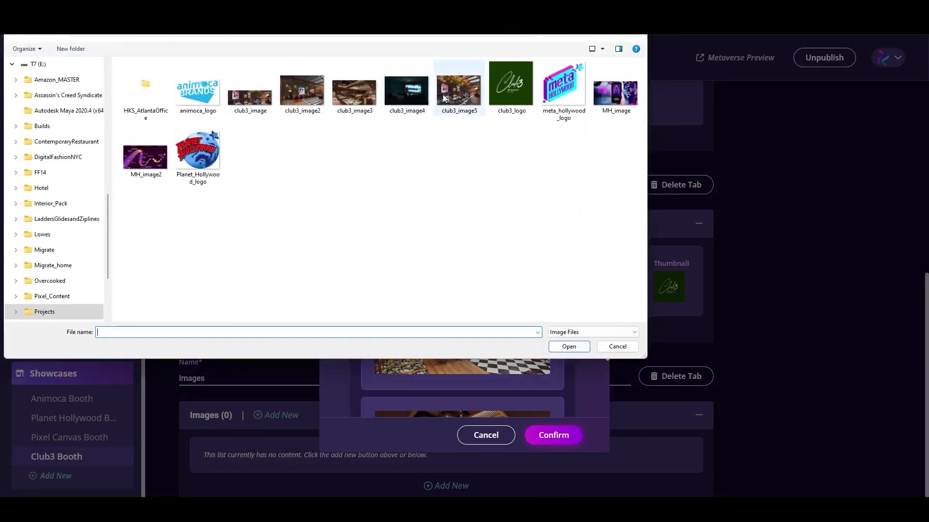
double_click(443, 94)
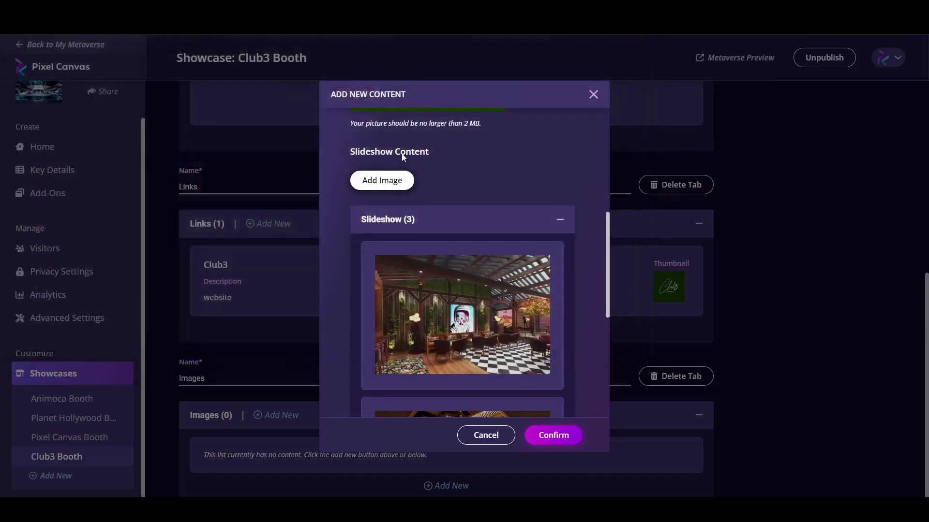
left_click(385, 180)
double_click(405, 93)
scroll(494, 290, "down", 5)
left_click(552, 435)
scroll(542, 399, "down", 1)
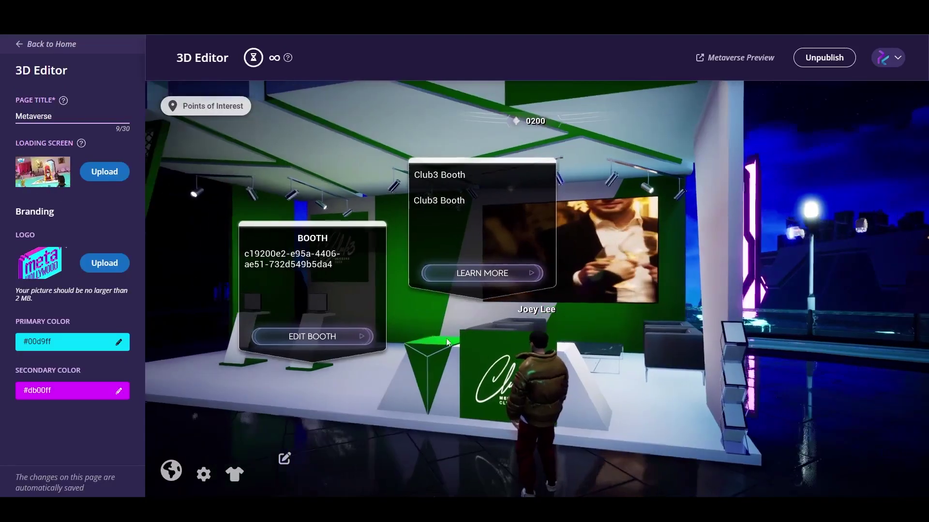
- Open the Club3 Booth showcase in the 3D editor, play Club3 Video and check the Club3 website entry under Links
left_click(489, 270)
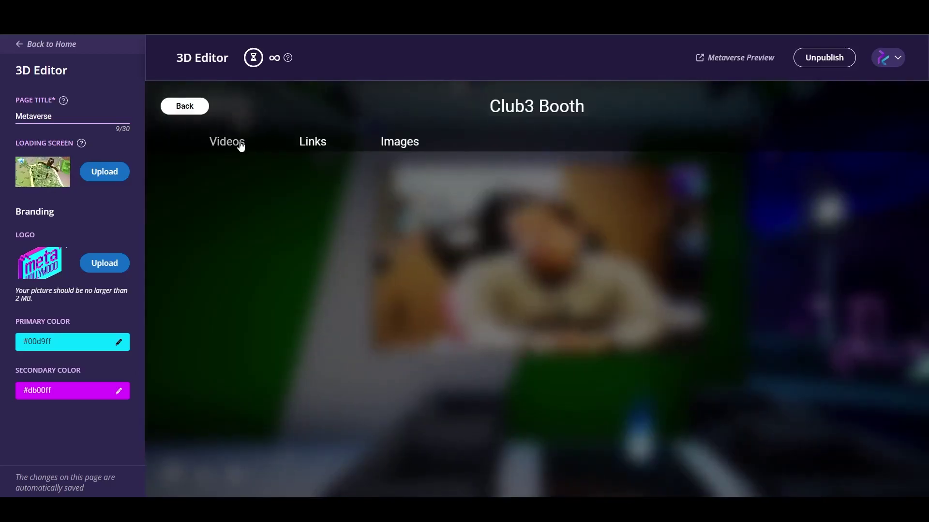
left_click(239, 145)
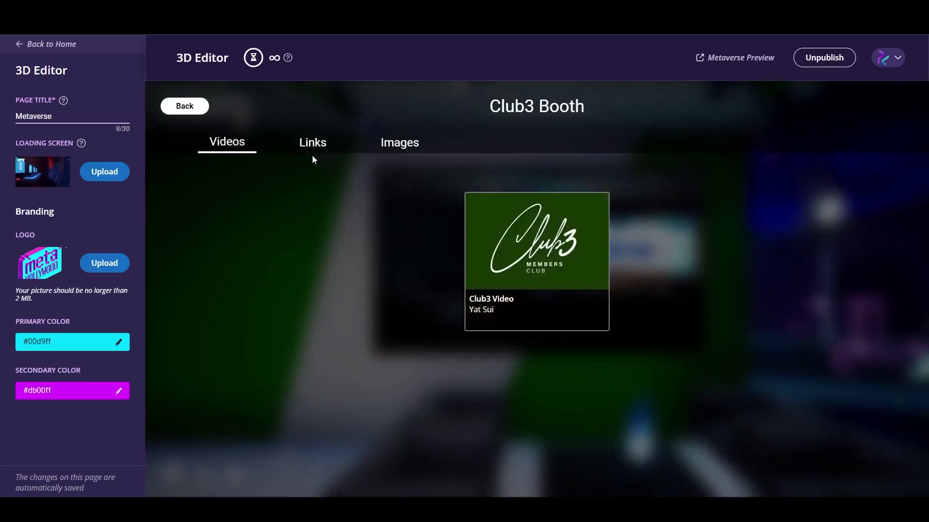
left_click(535, 241)
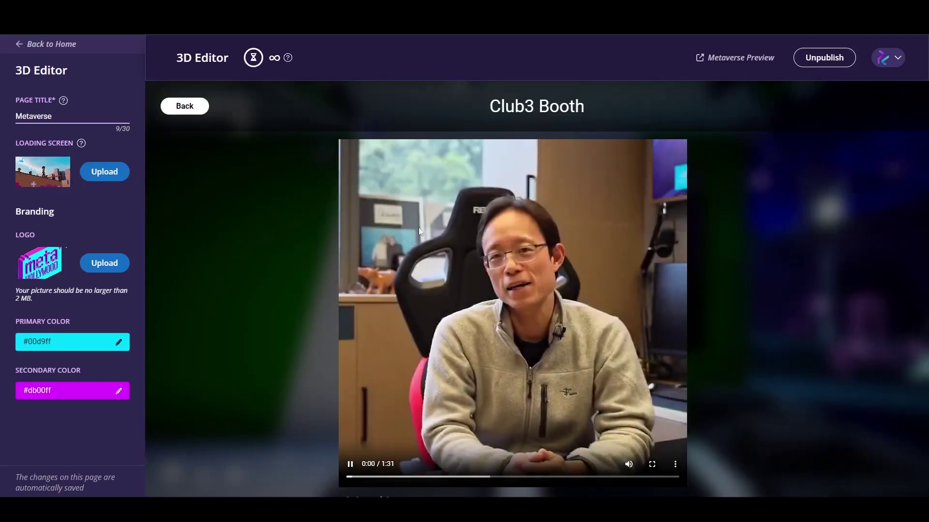
left_click(193, 106)
left_click(311, 144)
left_click(530, 252)
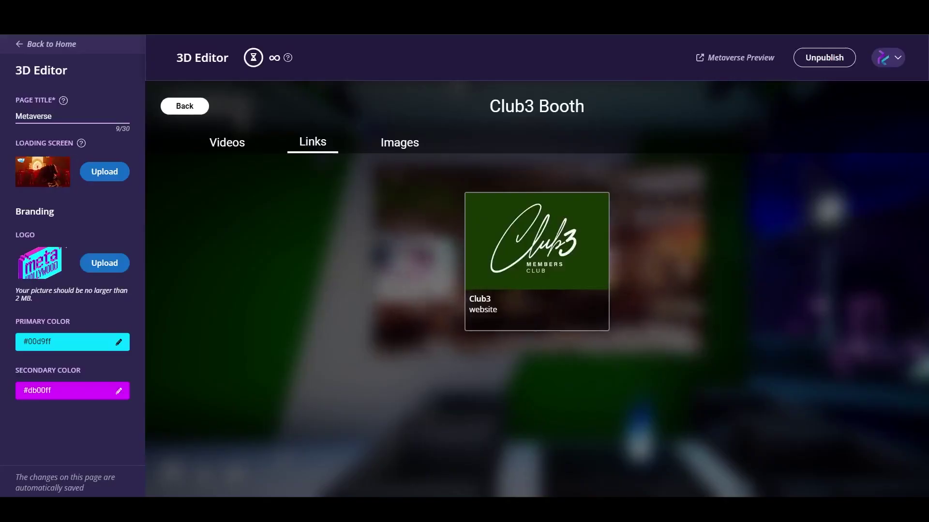
- Open the Images slideshow in the Club3 Booth showcase and page through its pictures
left_click(400, 143)
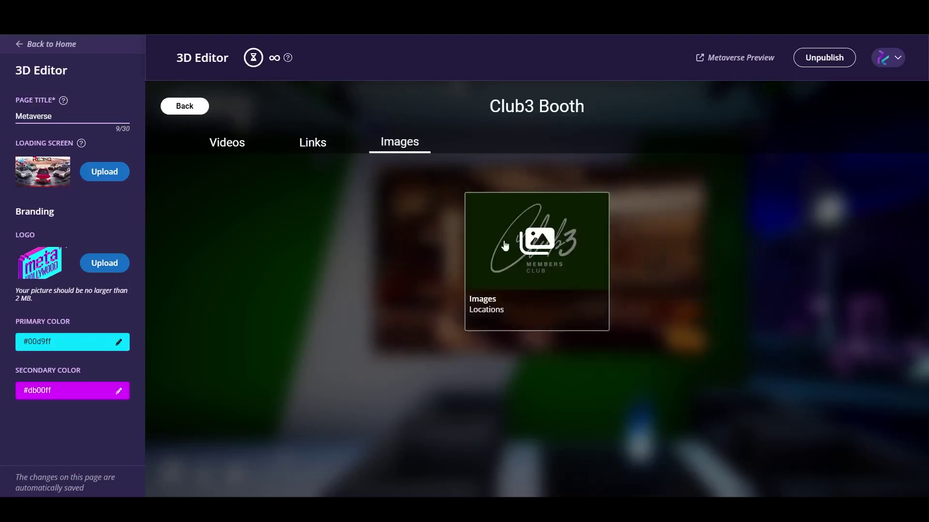
left_click(536, 242)
left_click(552, 151)
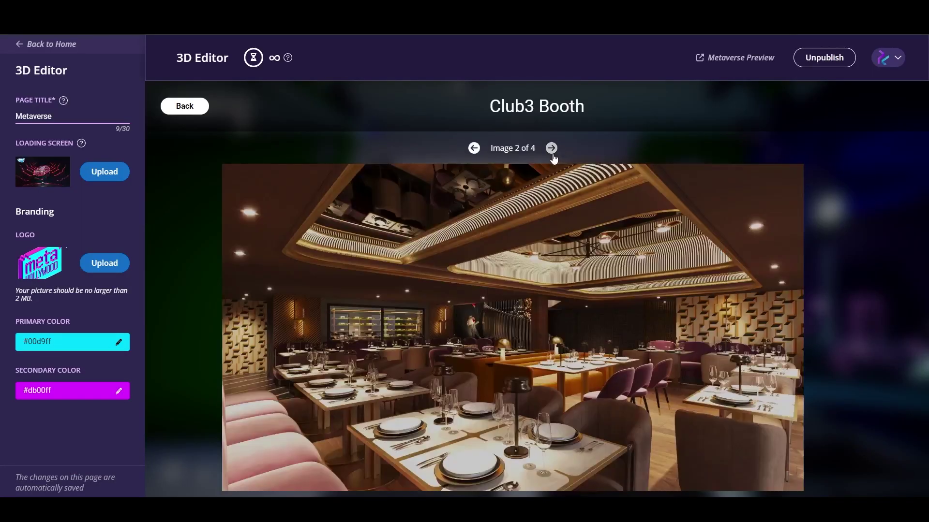
left_click(552, 151)
left_click(551, 151)
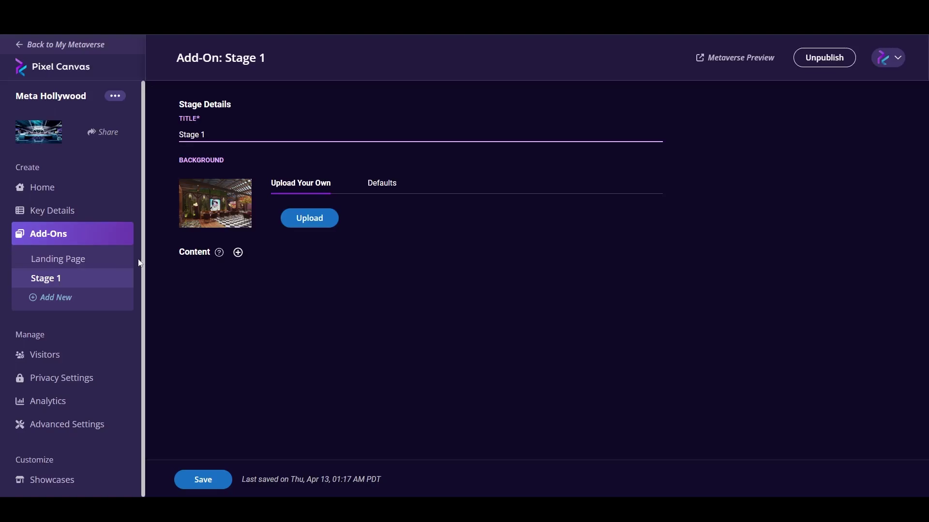
left_click(236, 249)
left_click(139, 263)
type("https://www.youtube.com/watch?v=CR3D1afWIuA")
left_click(133, 302)
type("https://www.youtube.com/watch?v=CR3D1afWIuA")
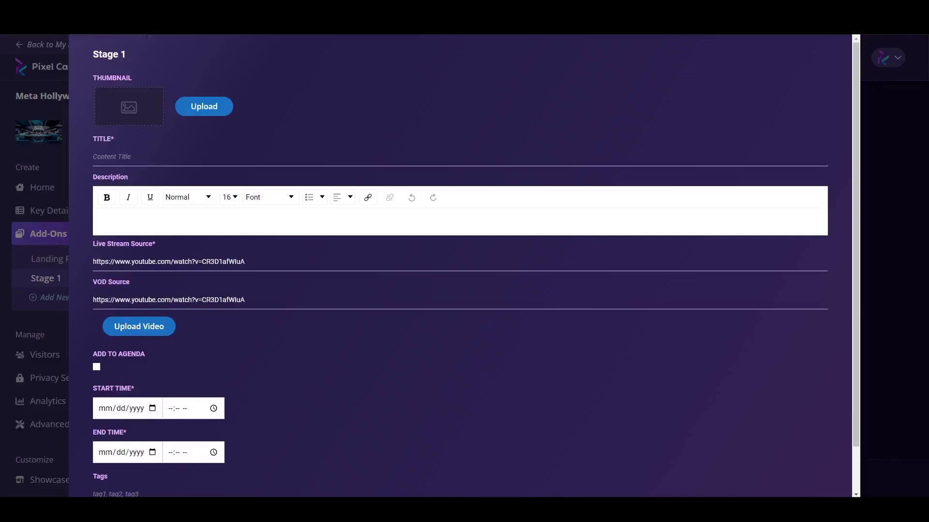
- Title the stage content Meta Hollywood Trailer and upload meta_hollywood_logo as its thumbnail
left_click(129, 158)
type("Meta Hollywood Studio")
left_click(204, 107)
double_click(564, 92)
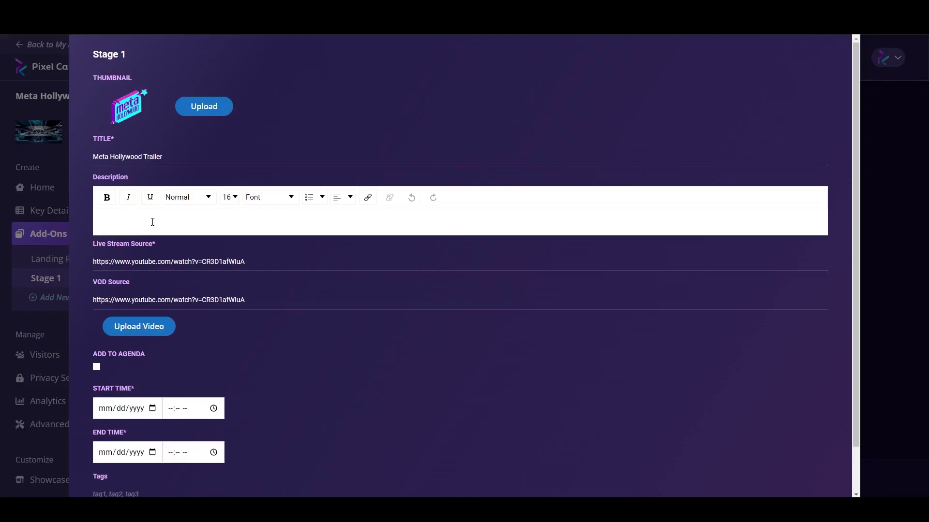
- Set the Meta Hollywood Trailer content's start date to 04/12/2023 and its end date to 08/25/2023
scroll(130, 266, "down", 1)
left_click(152, 359)
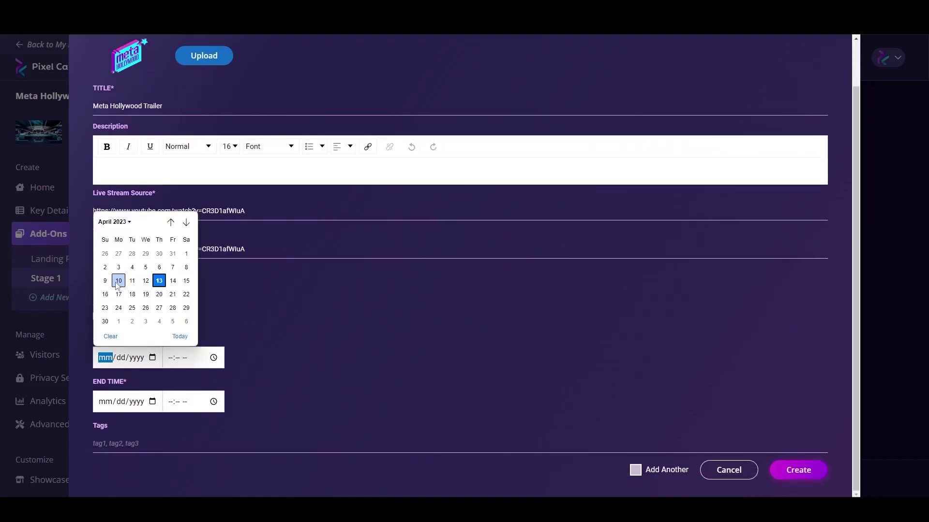
left_click(147, 280)
left_click(152, 401)
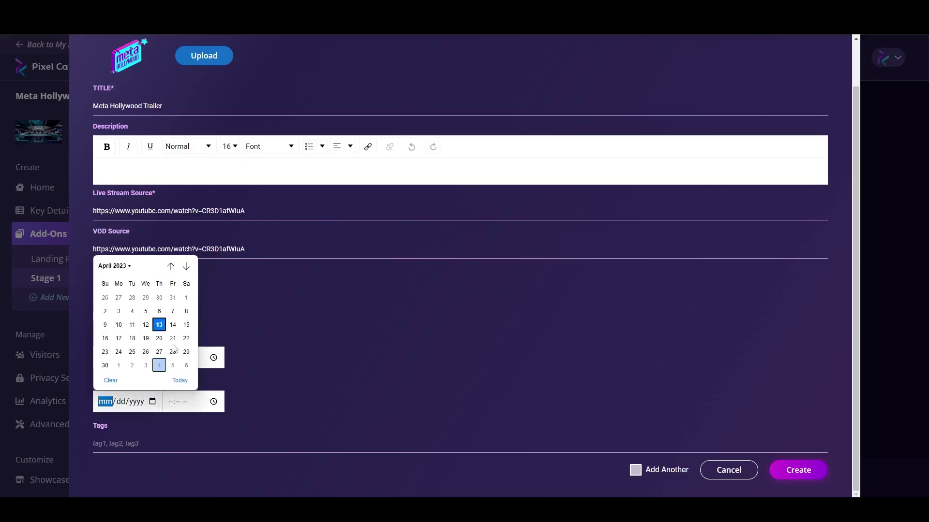
left_click(186, 267)
left_click(187, 266)
left_click(186, 266)
left_click(186, 267)
left_click(132, 324)
- Set both the start and end times to 01:29 AM, create the trailer content, and save Stage 1
left_click(213, 402)
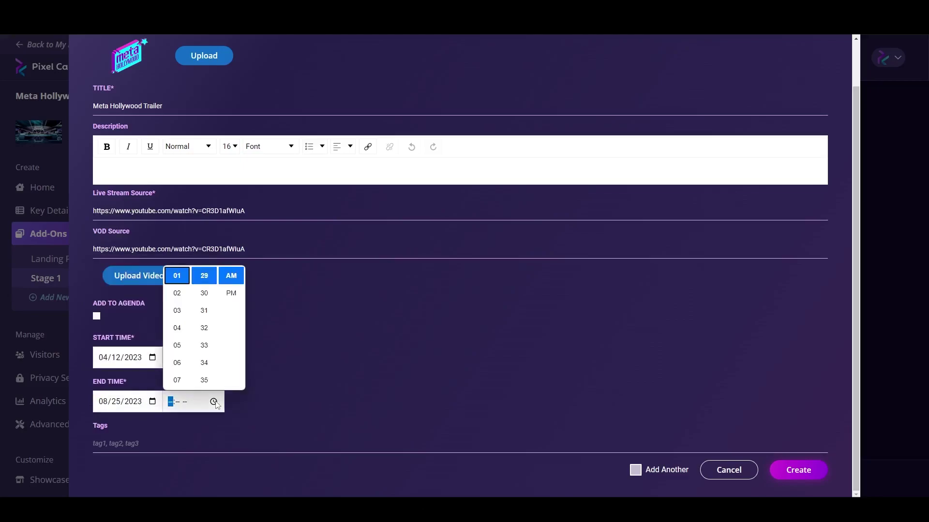
left_click(221, 366)
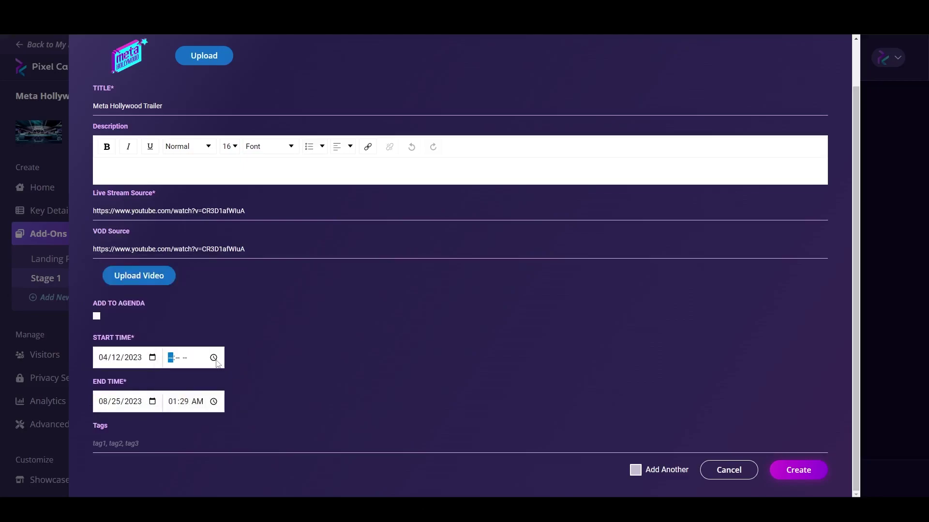
left_click(214, 359)
left_click(799, 470)
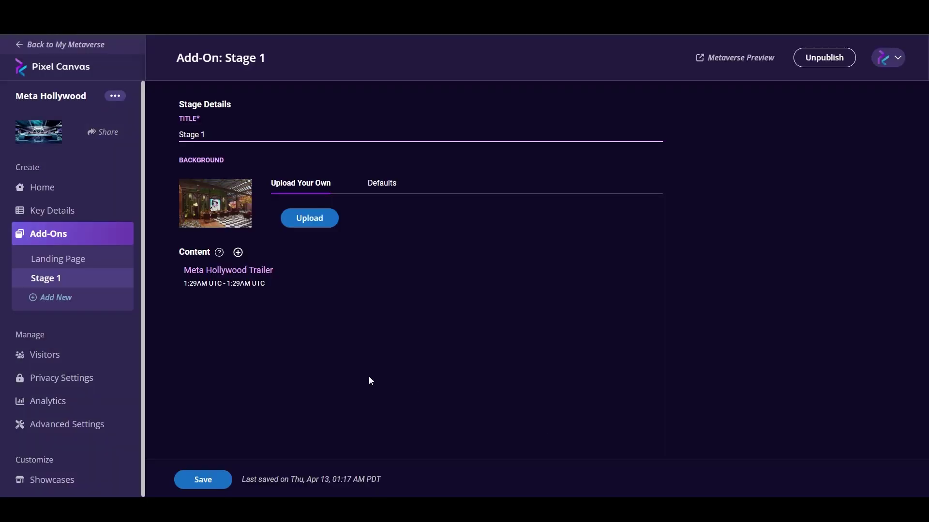
left_click(222, 473)
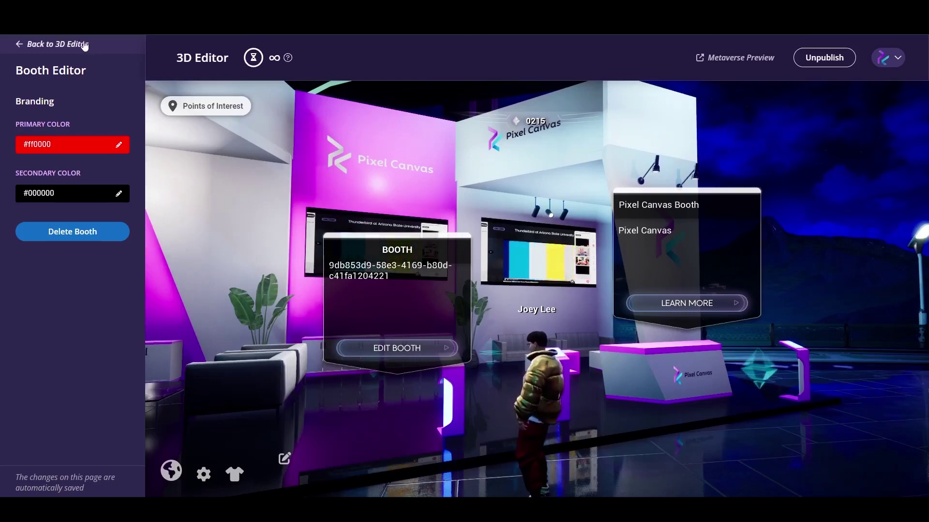
- Leave the booth editor for the 3D editor and play the Meta Hollywood Trailer on the live Stage 1 page
left_click(75, 44)
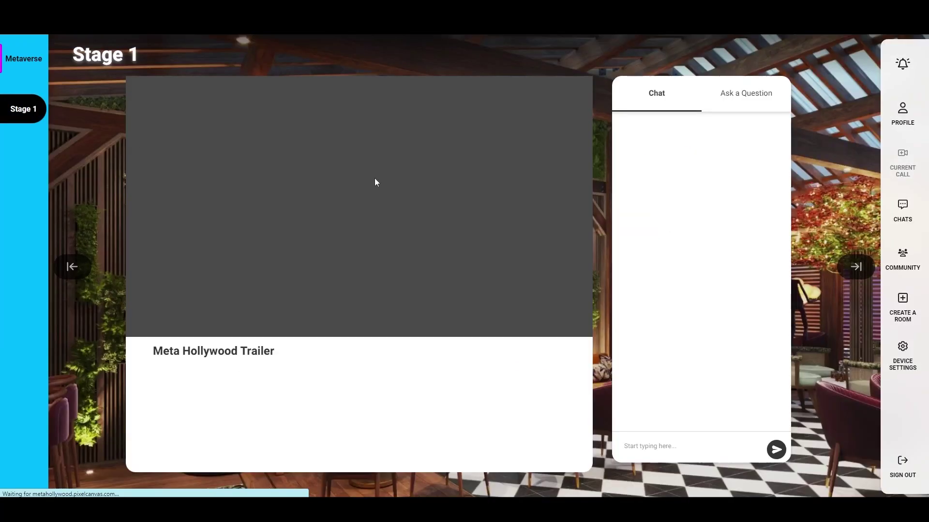
left_click(392, 179)
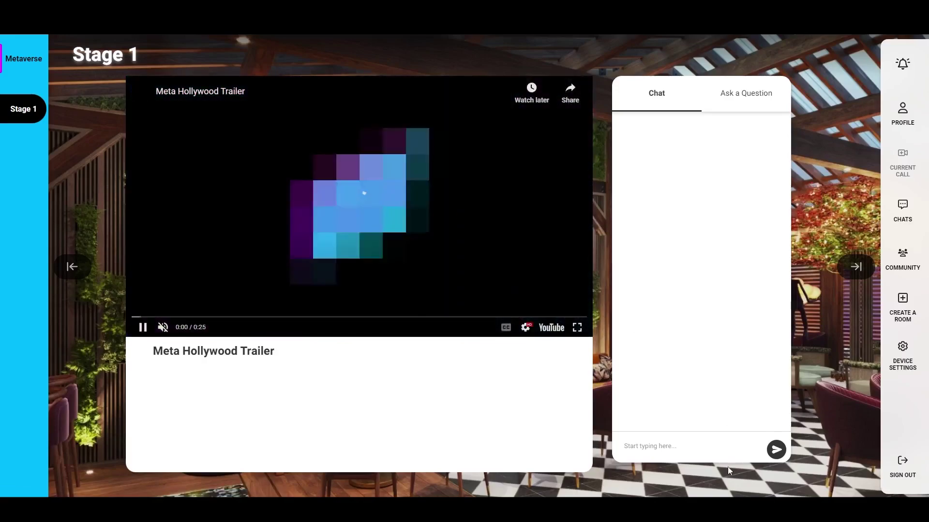
- Post "Leave your questions here" in the Stage 1 chat and return to the Metaverse page
left_click(708, 440)
type("Leave")
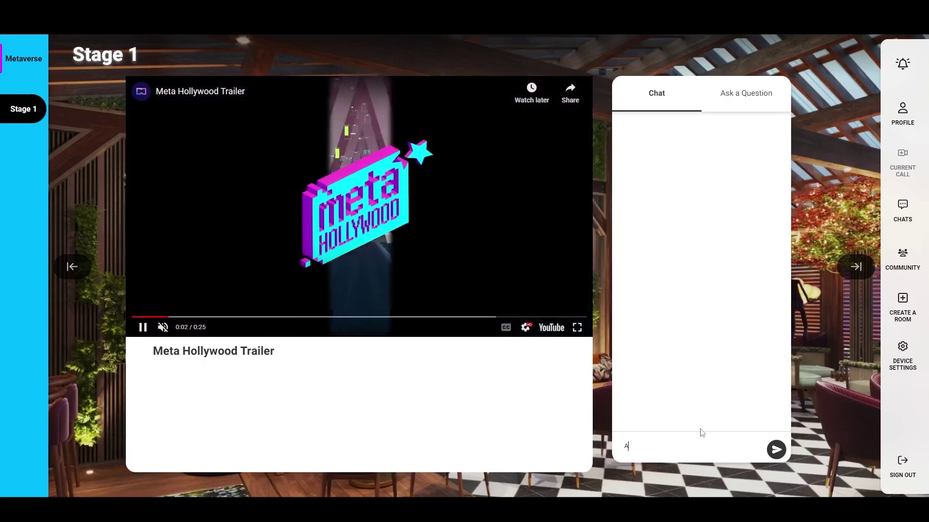
type(" your questio")
type("n here")
key("Return")
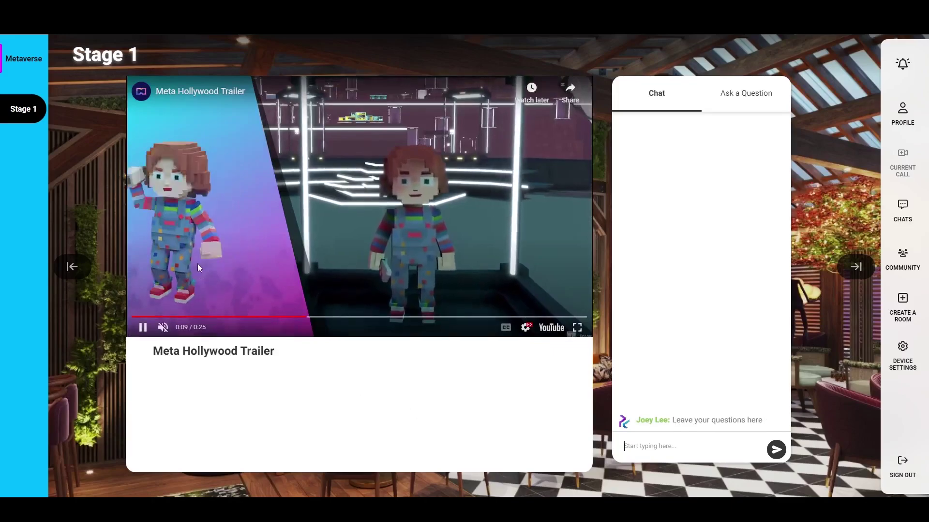
left_click(28, 58)
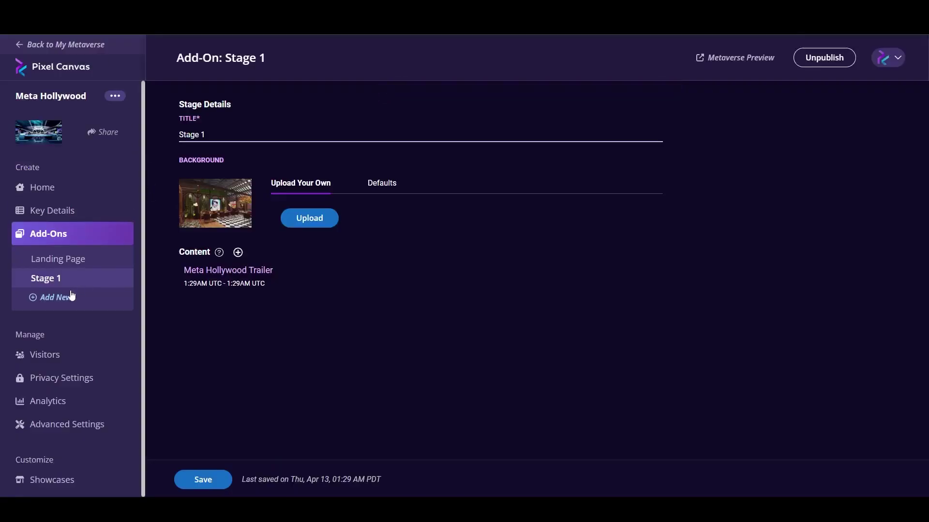
- Add a second Stage add-on and give it the default lounge background with white chairs and a magenta sky
left_click(65, 297)
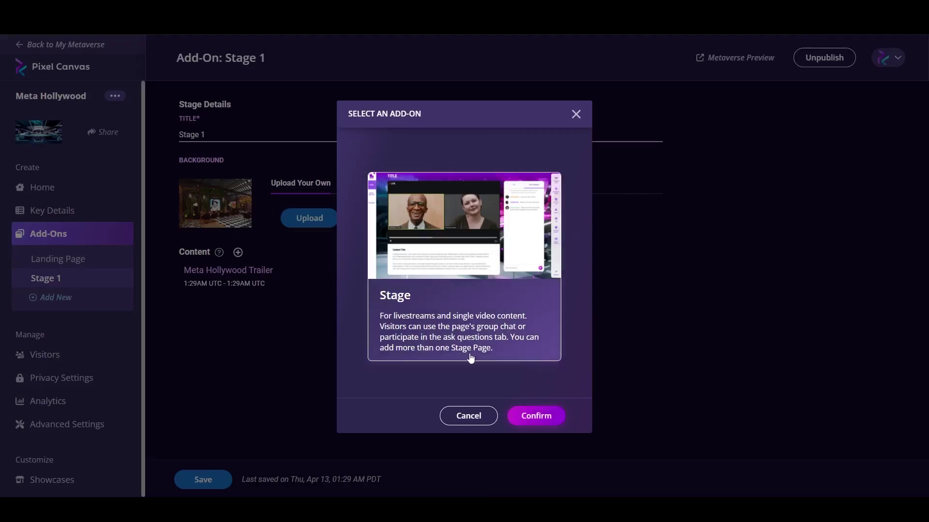
left_click(536, 416)
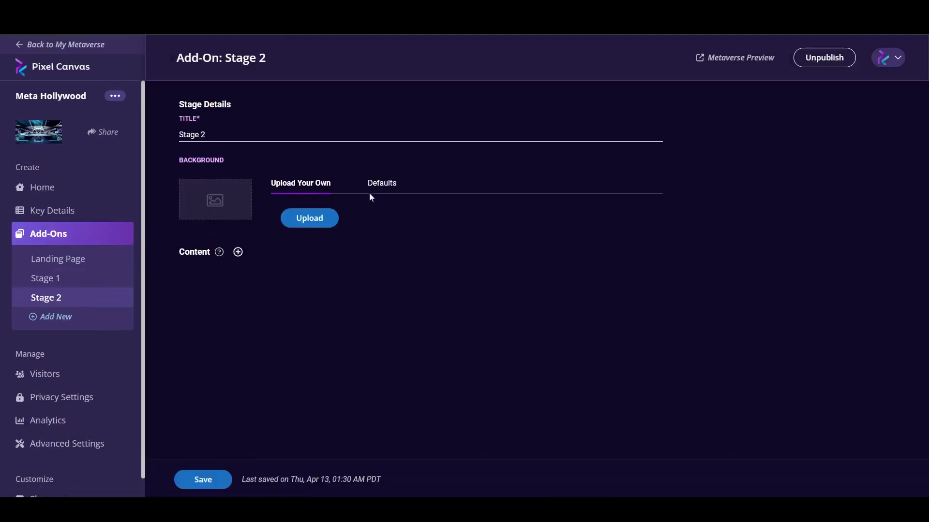
left_click(370, 194)
left_click(408, 230)
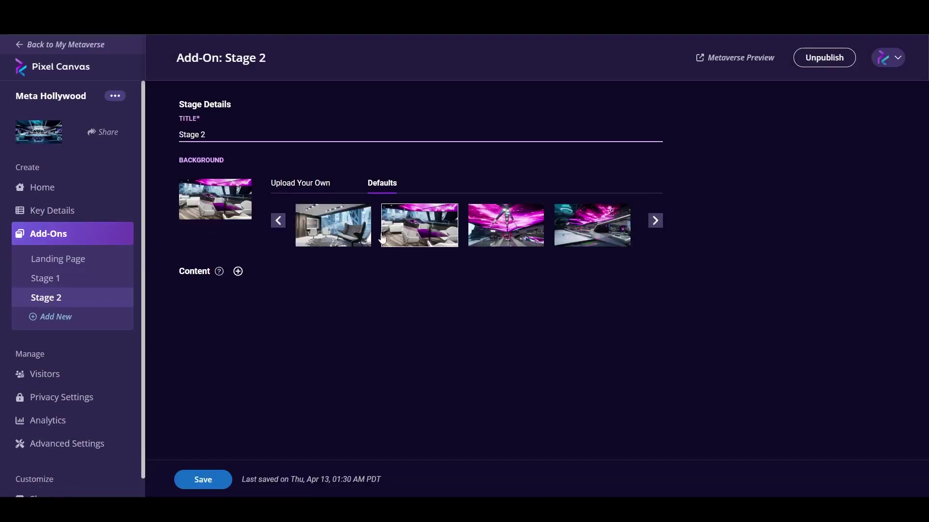
left_click(238, 272)
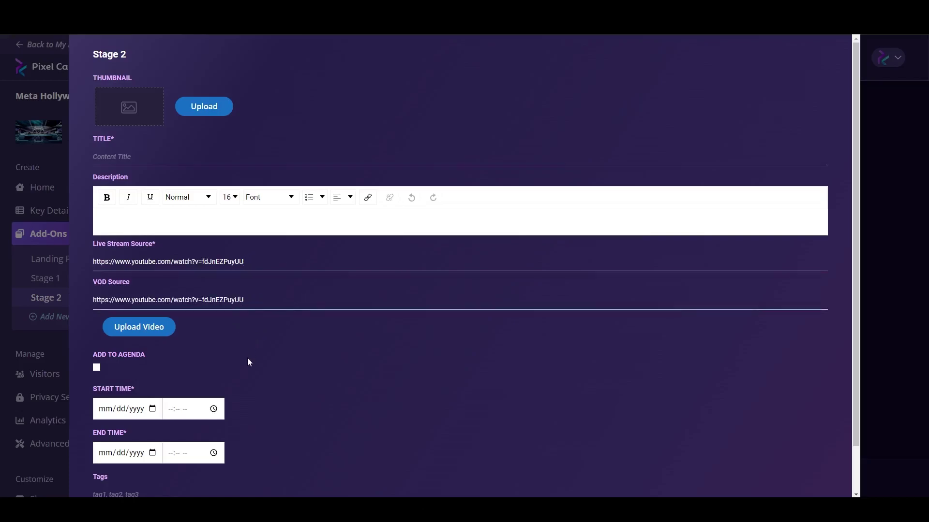
left_click(153, 409)
left_click(131, 328)
left_click(152, 453)
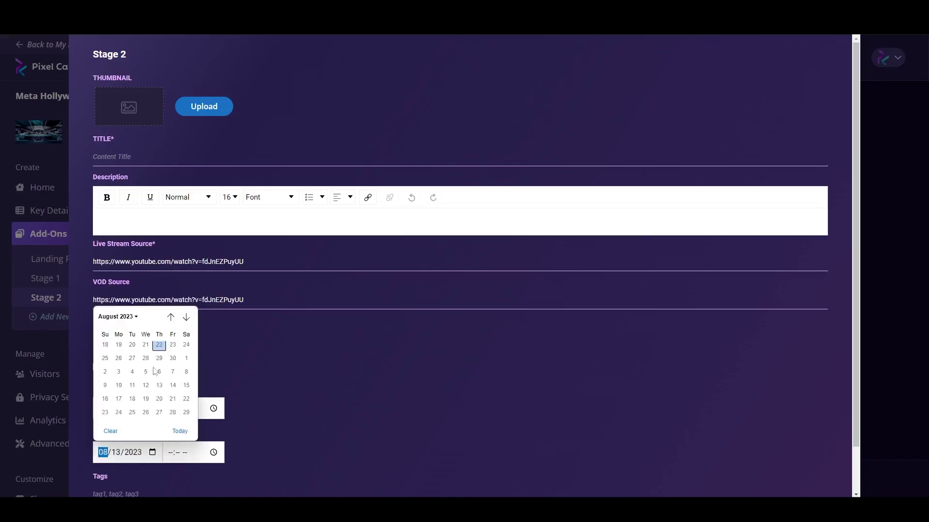
left_click(132, 406)
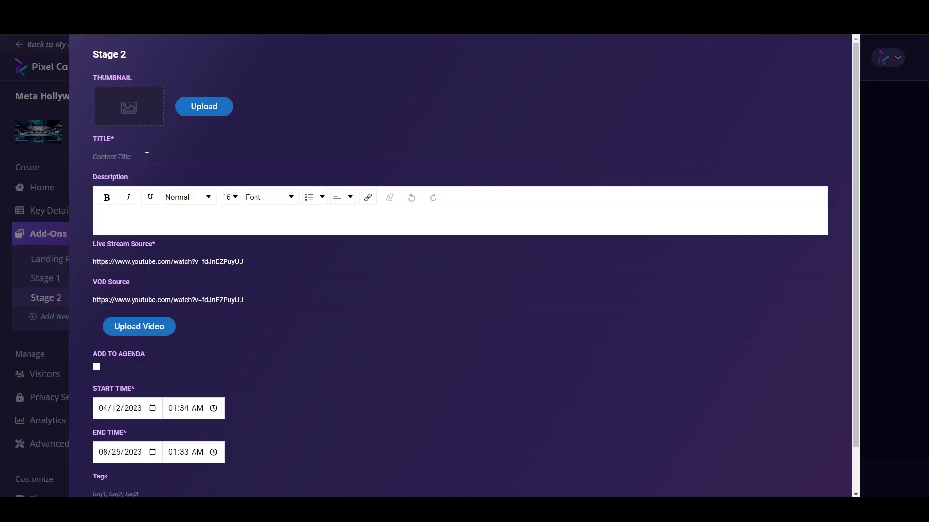
- Browse for a thumbnail image for the Stage 2 content and create the content entry
left_click(224, 107)
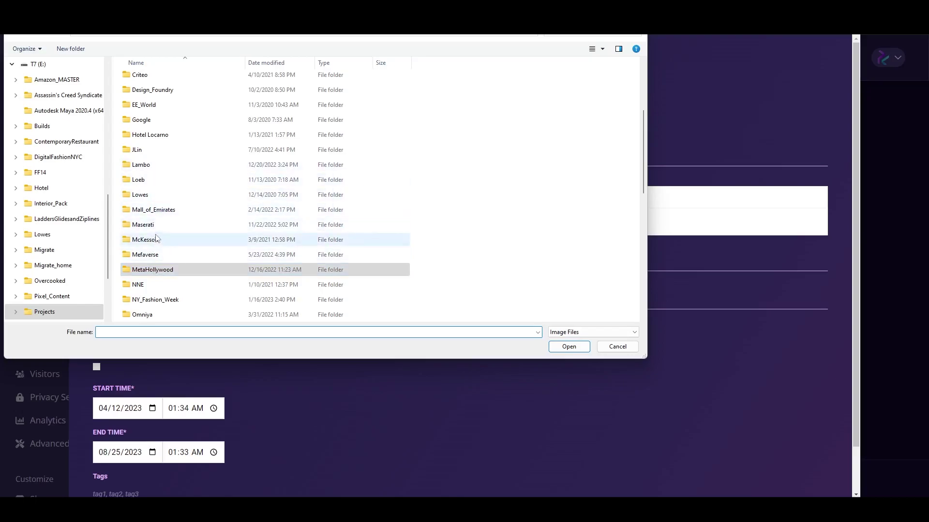
key("Escape")
left_click(799, 475)
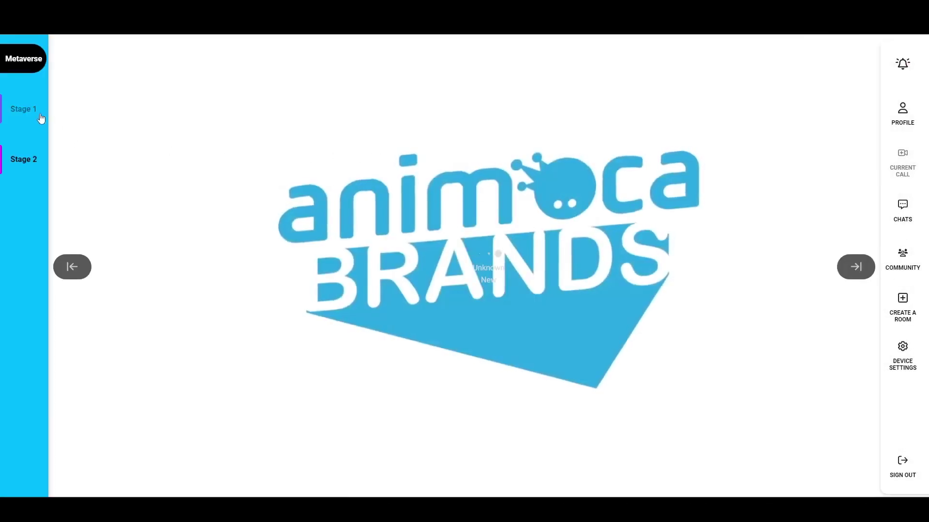
- View the Stage 1 and Stage 2 pages in the live metaverse
left_click(41, 119)
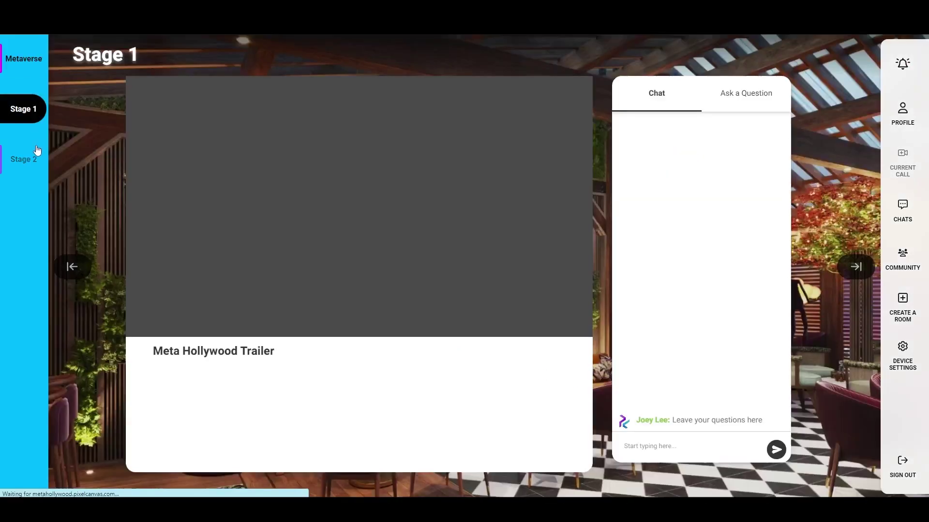
left_click(34, 156)
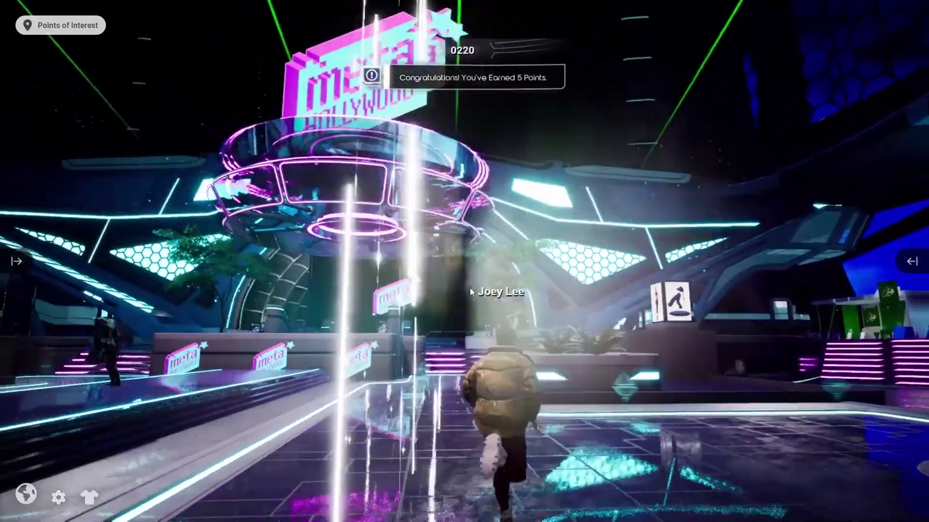
- Walk the avatar to the Animoca Booth, play its Animoca Trailer, and return to the 3D world
key("w")
left_click_drag(469, 289, 265, 213)
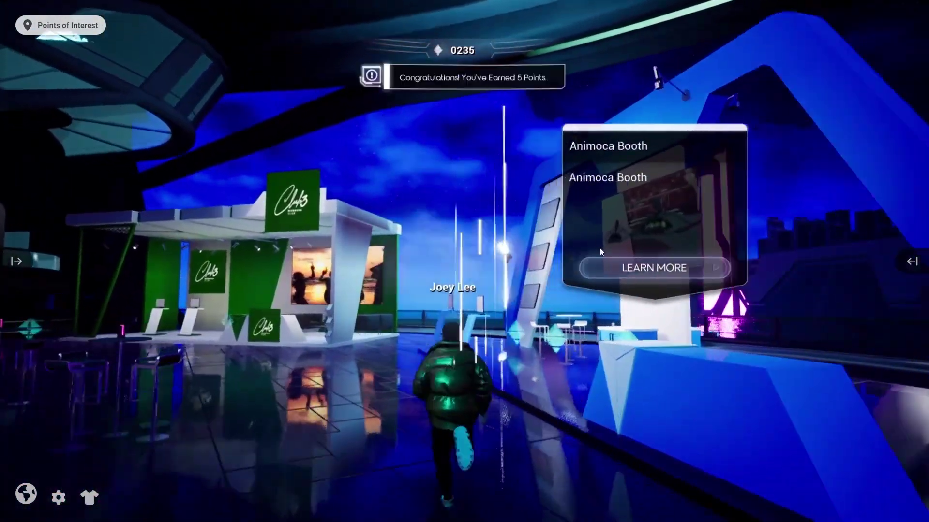
left_click(673, 262)
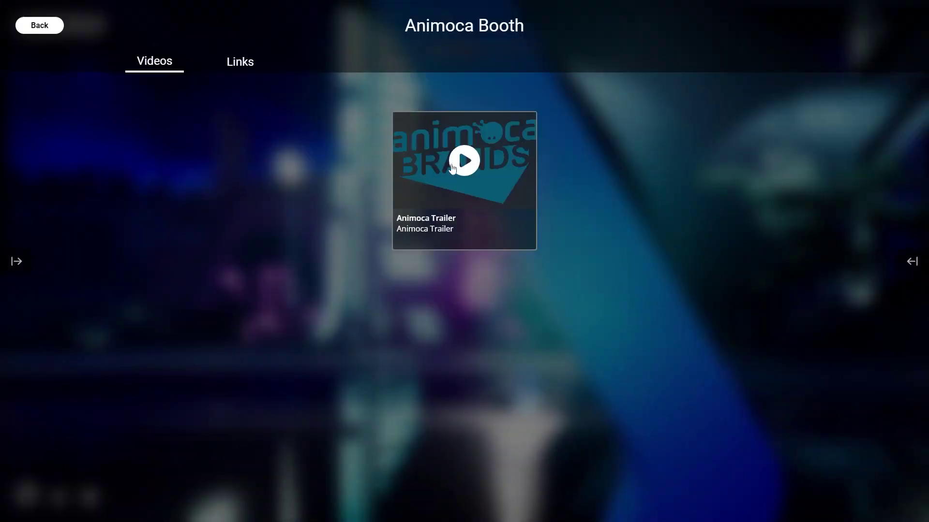
left_click(464, 160)
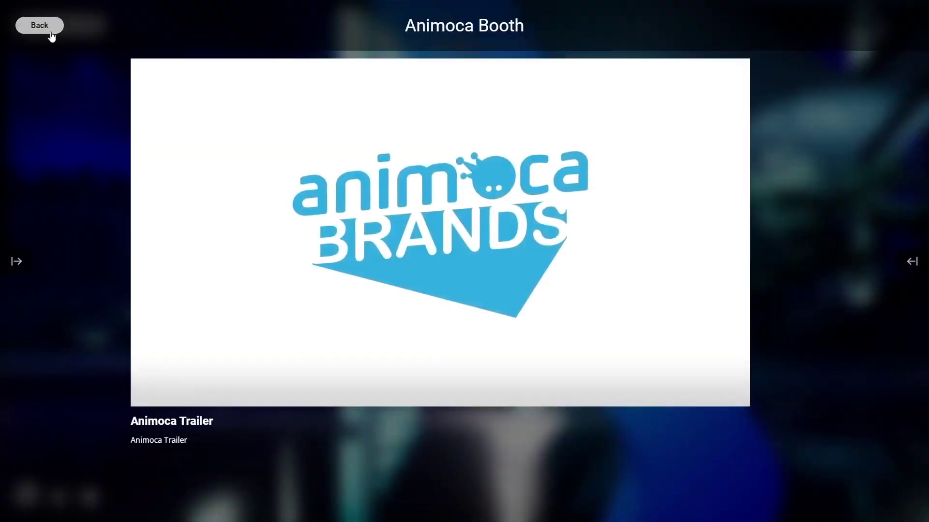
left_click(51, 36)
left_click(51, 32)
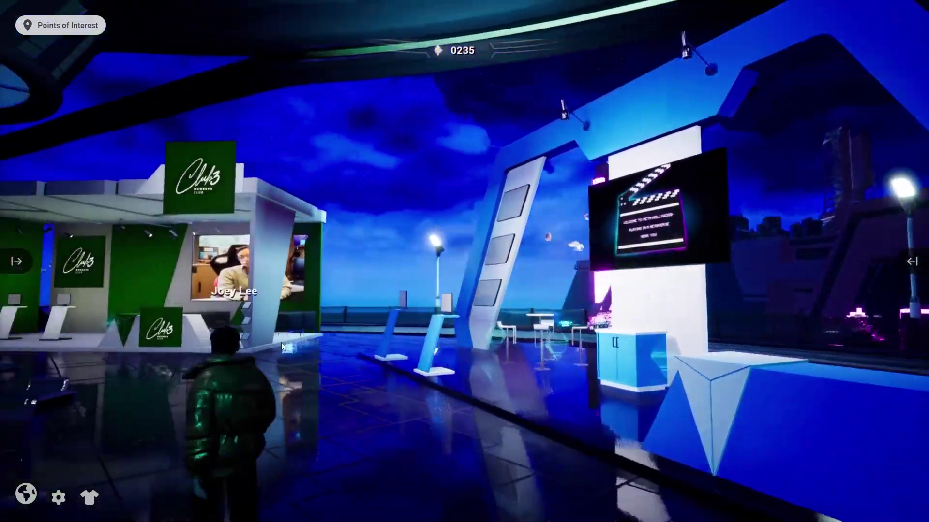
- Walk the avatar to the Club3 Booth, open its showcase, and play Club3 Video
key("w")
left_click_drag(282, 343, 341, 277)
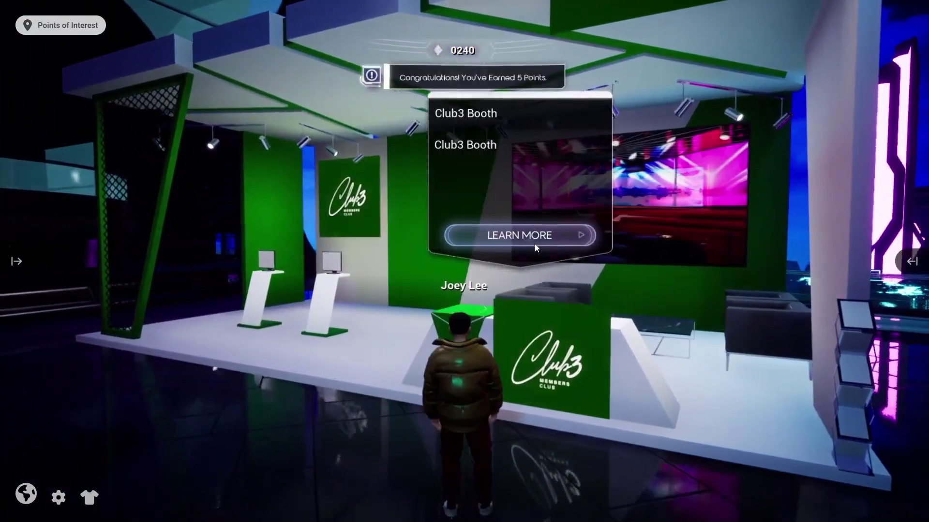
left_click(535, 245)
left_click(534, 248)
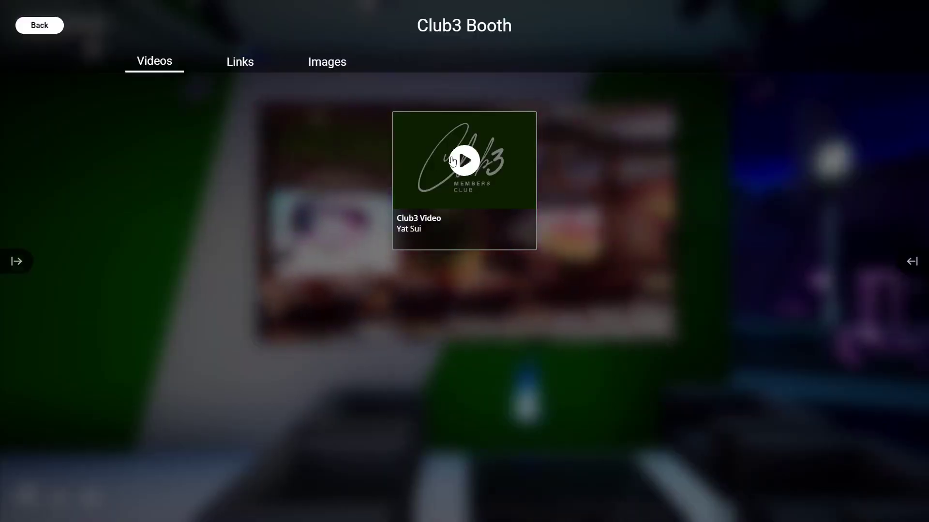
left_click(453, 161)
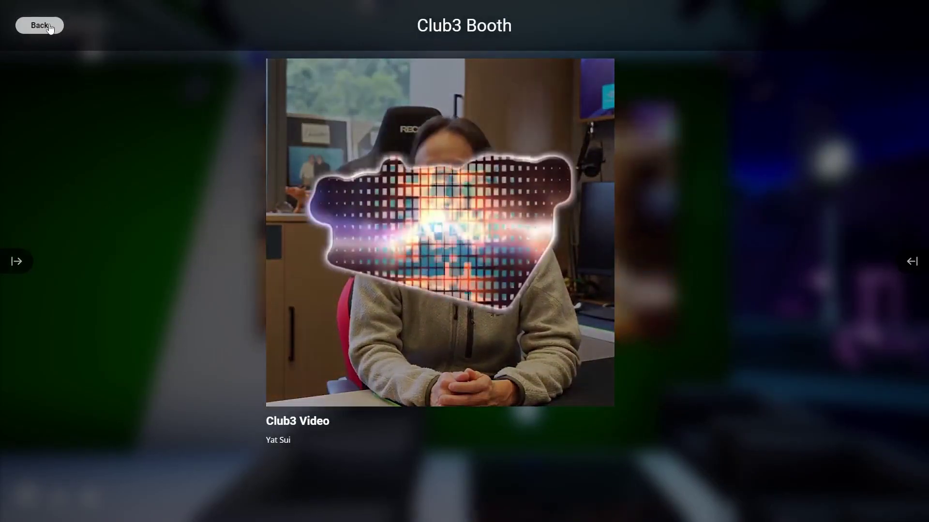
left_click(50, 27)
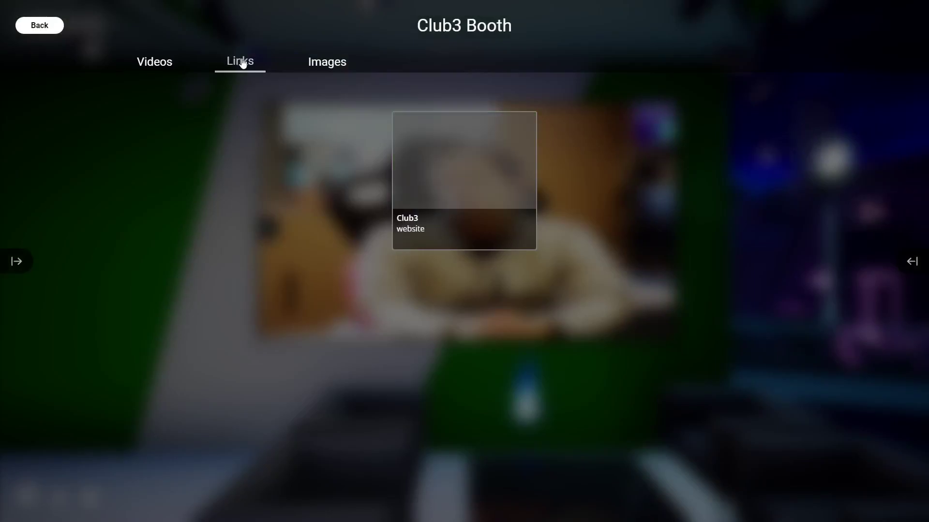
- Open the Club3 Booth's Images slideshow and page through its pictures
left_click(459, 162)
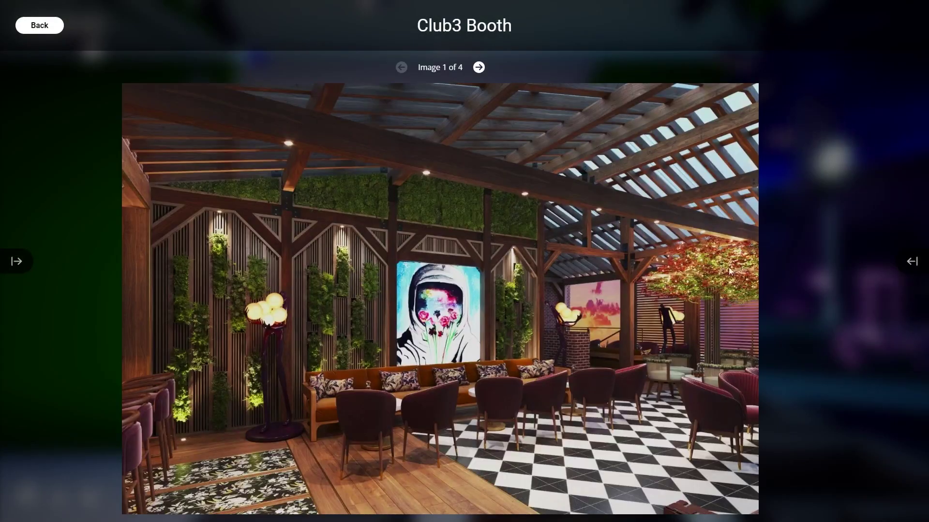
left_click(479, 69)
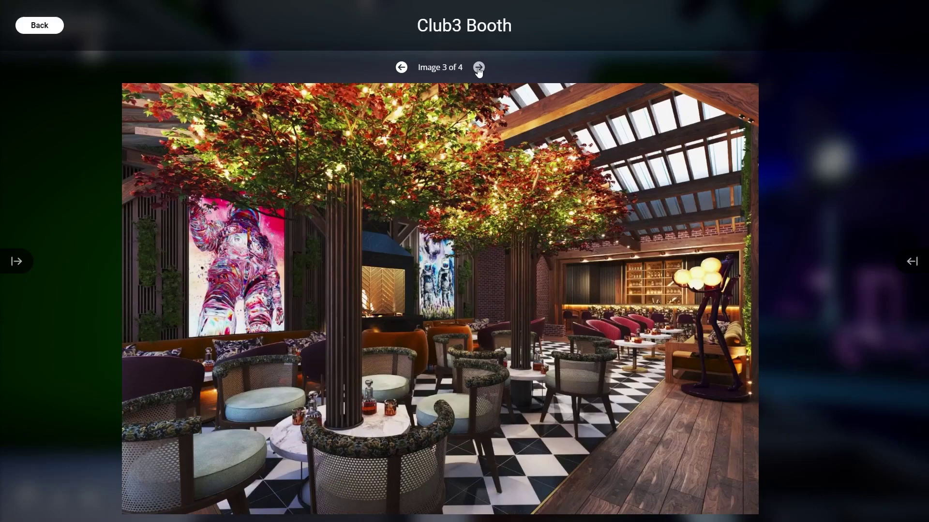
left_click(479, 69)
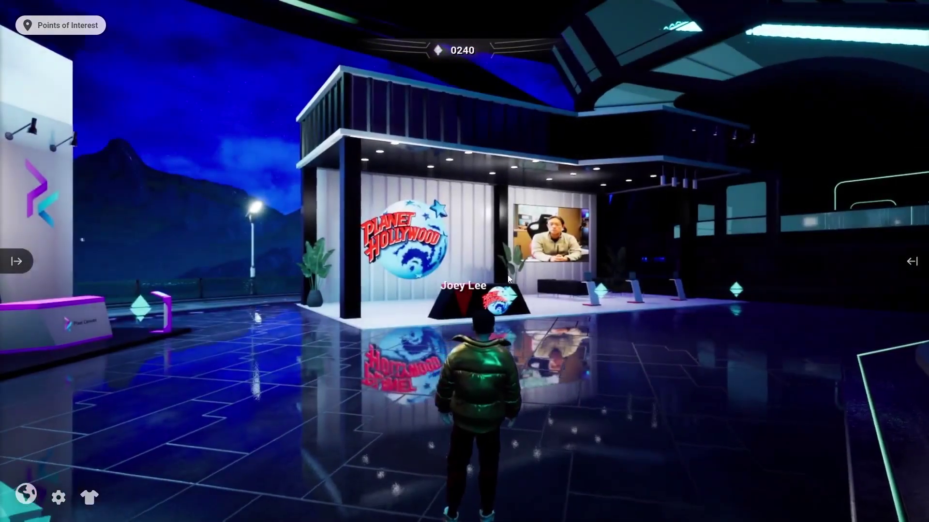
- Walk the avatar past the Pixel Canvas and Planet Hollywood booths to the main stage's video screen
key("w")
key("w")
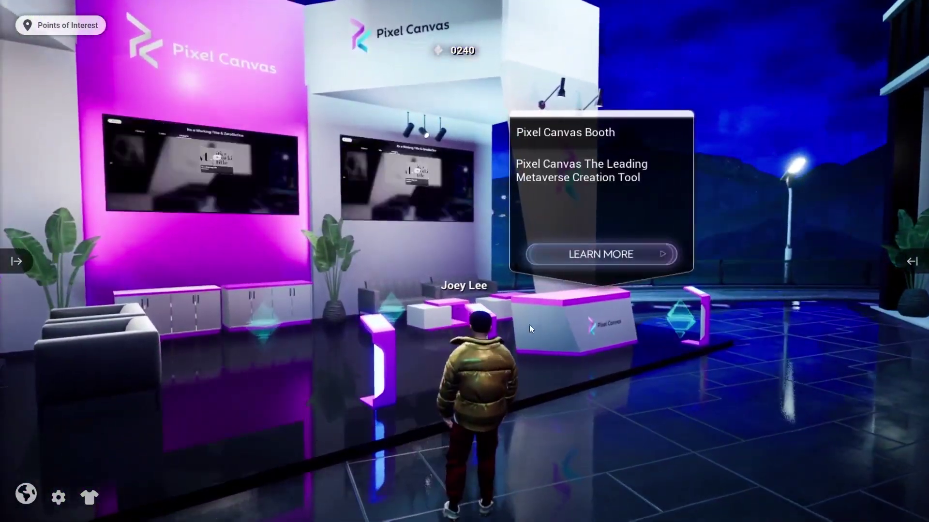
key("w")
left_click_drag(529, 324, 340, 304)
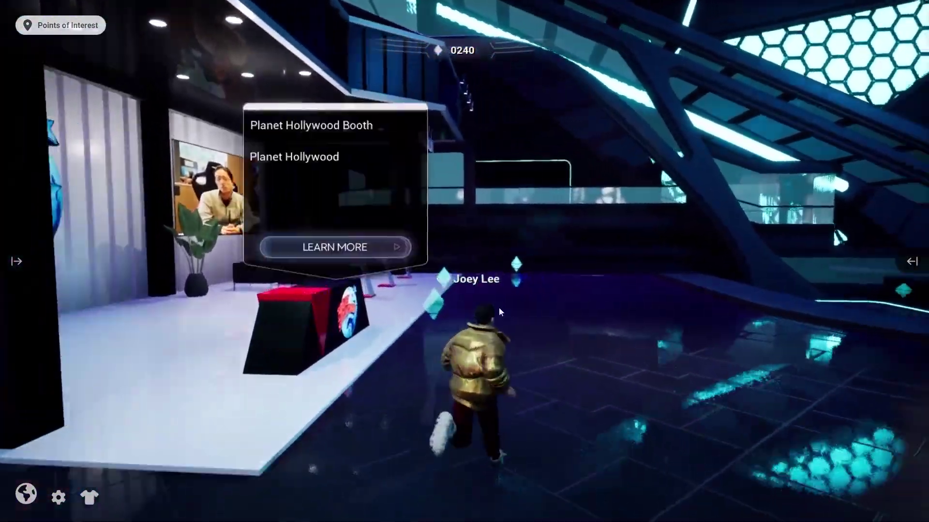
left_click_drag(498, 306, 551, 372)
key("d")
key("d")
key("w")
key("w")
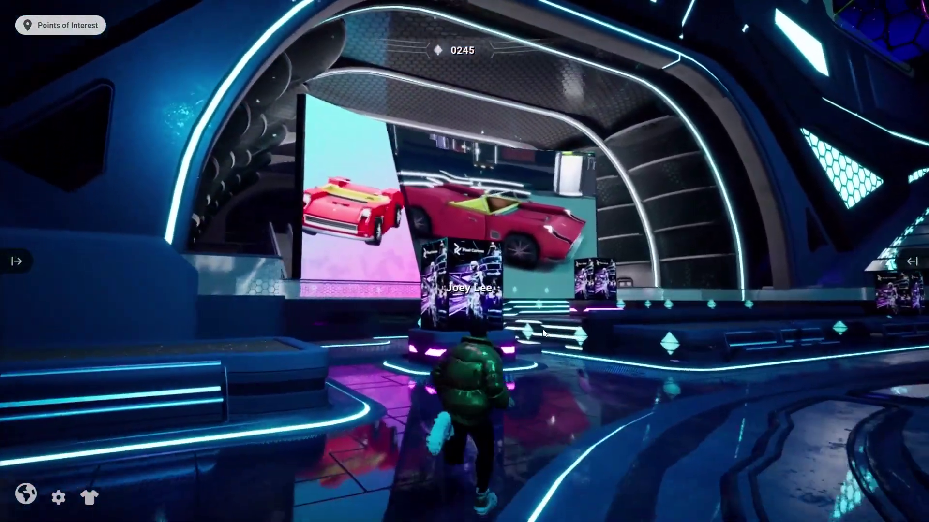
- Run the avatar past the Pixel Canvas pillar up the lit steps onto the main stage, view its video screen, and back down
key("w")
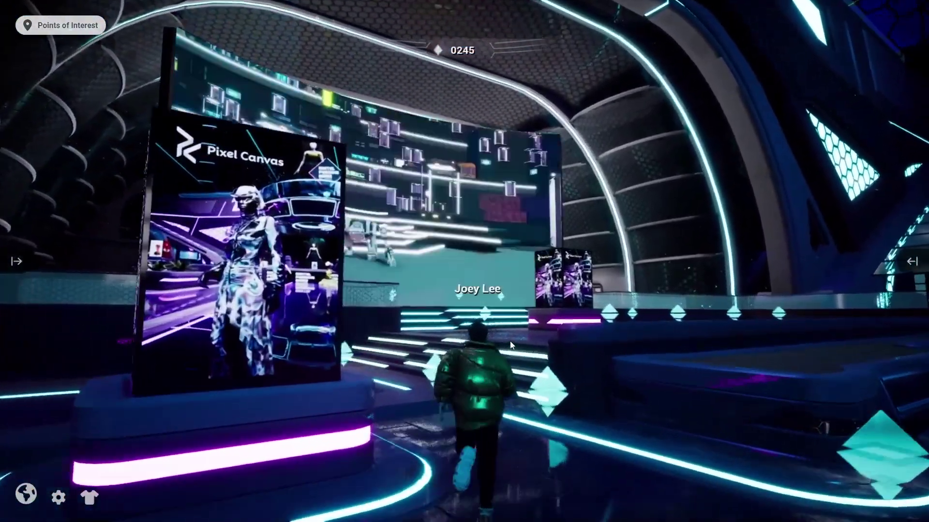
key("w")
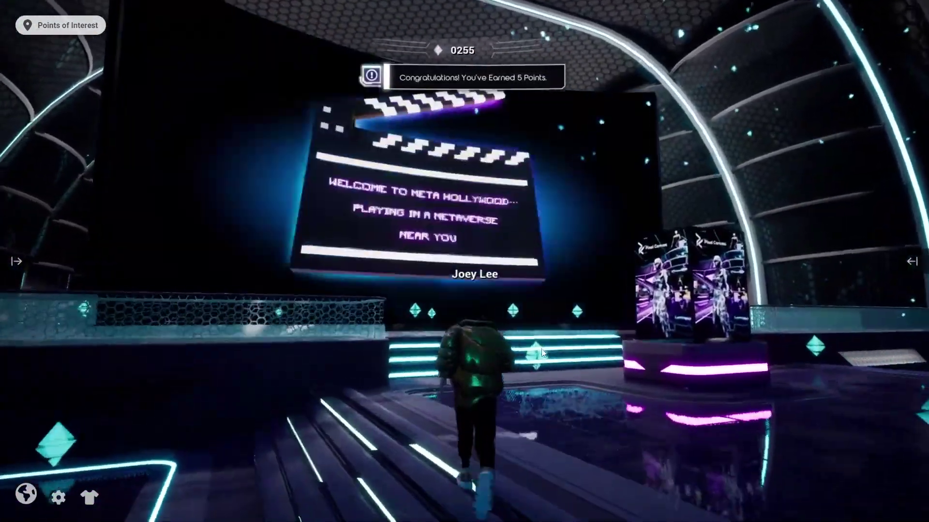
key("w")
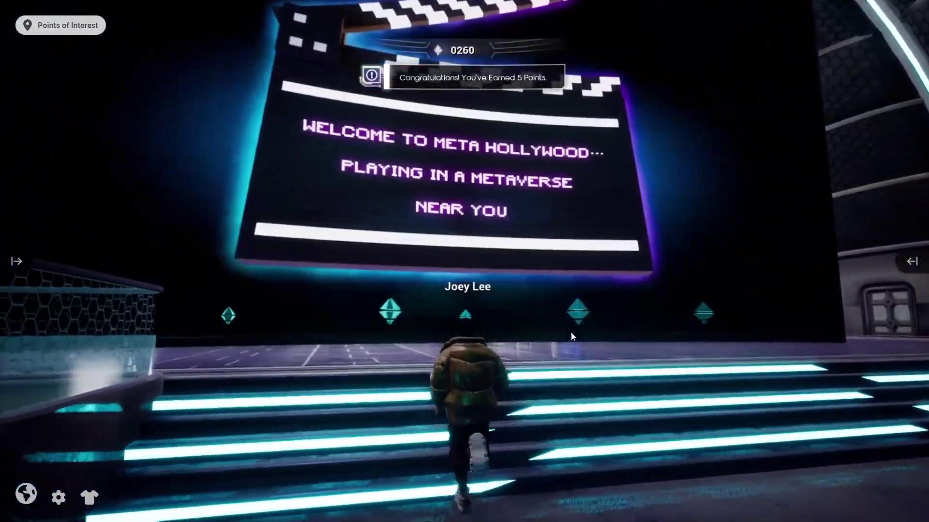
key("w")
key("d")
key("s")
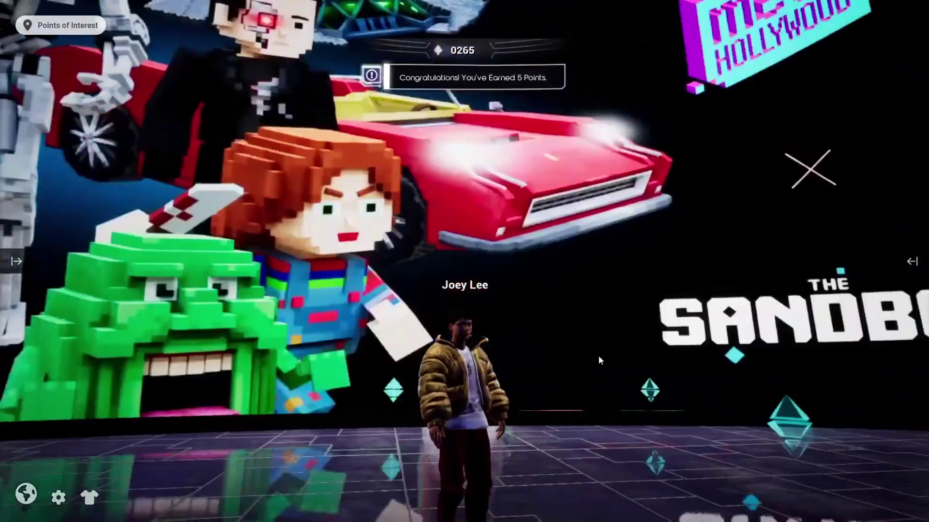
key("a")
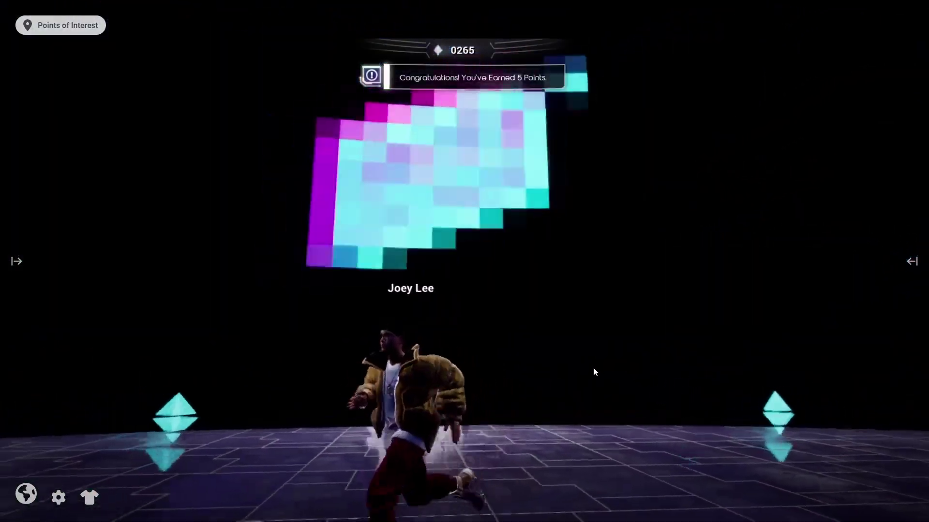
key("s")
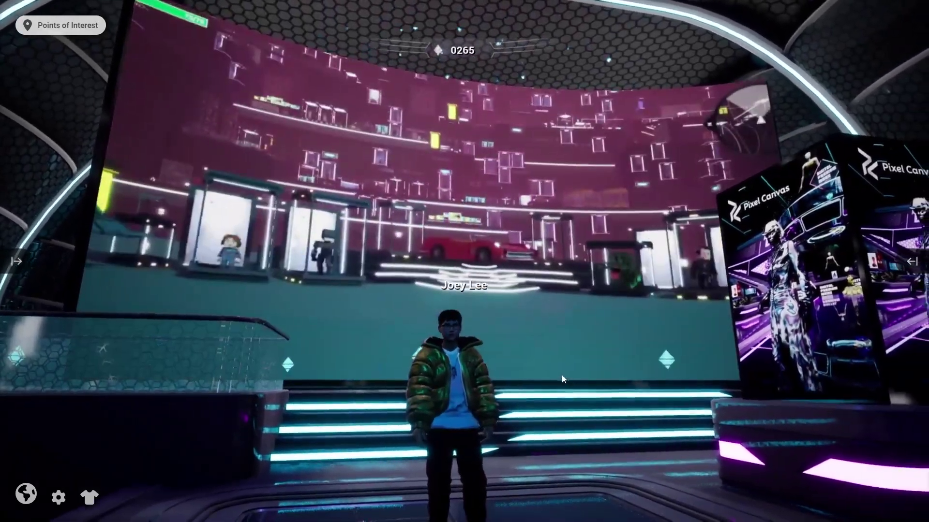
- Turn the avatar away from the main stage and travel to the outdoor terrace using Points of Interest
left_click_drag(562, 376, 329, 306)
key("w")
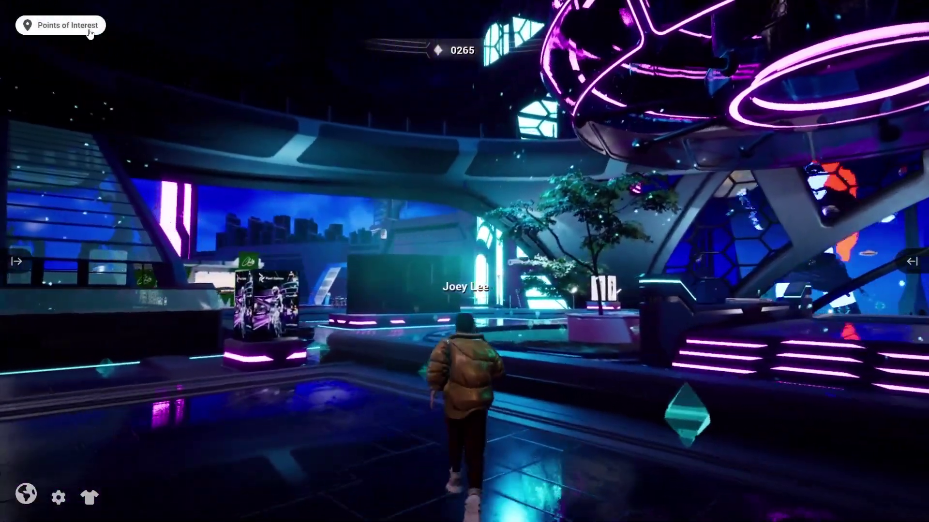
left_click(61, 25)
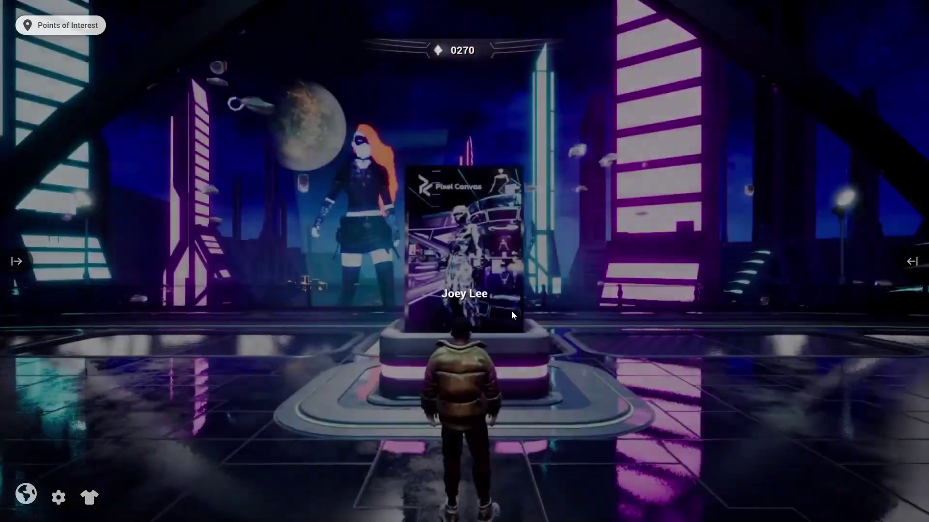
- Walk the avatar around the terrace's Pixel Canvas pillar to the video screen playing the Animoca Brands content
key("w")
left_click_drag(512, 310, 530, 318)
key("a")
key("w")
key("a")
key("d")
key("d")
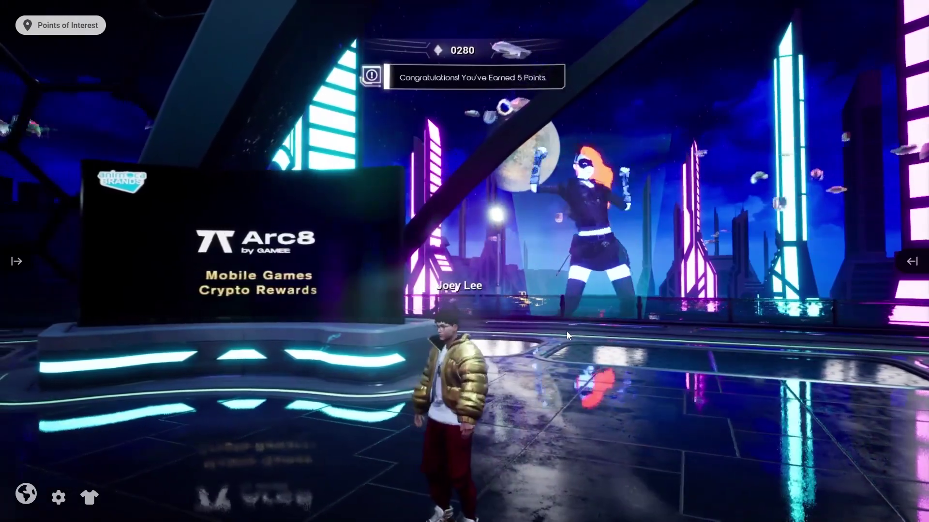
- Walk the avatar across the terrace to the other curved screen, playing the seated speaker's video
key("d")
left_click_drag(555, 332, 521, 323)
key("w")
key("w")
key("d")
key("a")
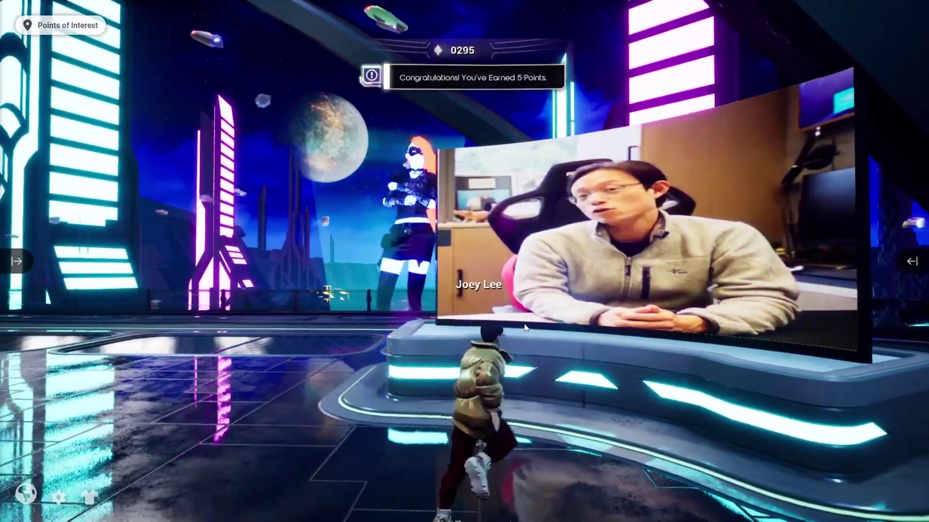
- Move the avatar away from the terrace screens and face the building with the Meta Hollywood sign
key("a")
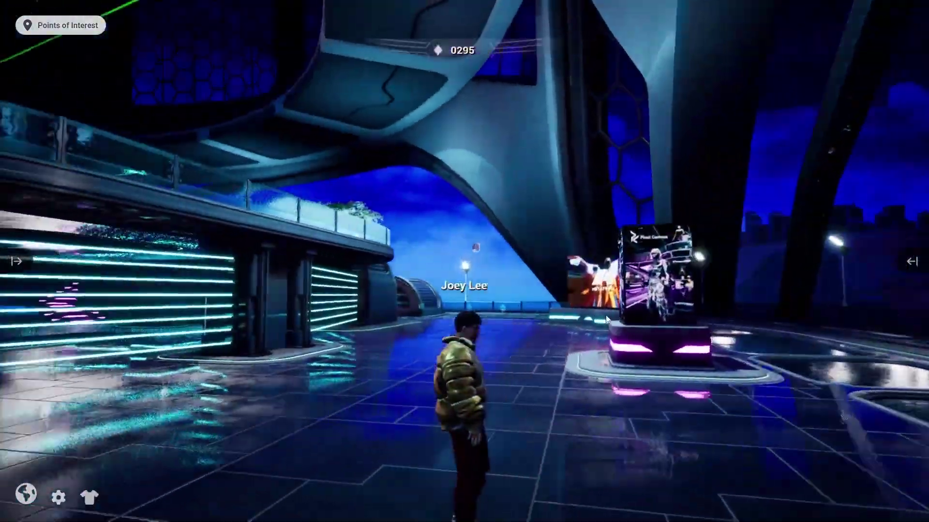
key("d")
left_click_drag(605, 319, 710, 356)
key("s")
key("w")
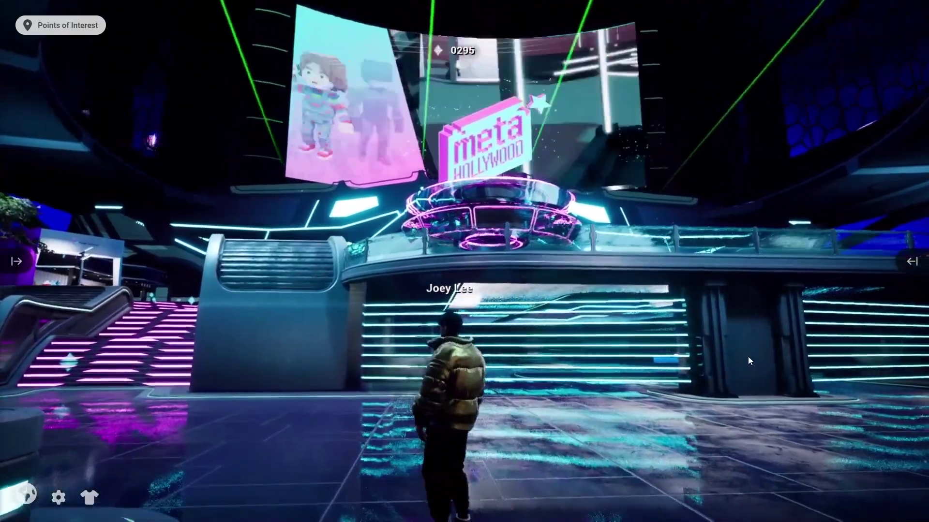
- Run the avatar up the pink-lit stairs into the central plaza and tour the area around the Meta Hollywood centrepiece
key("w")
key("w")
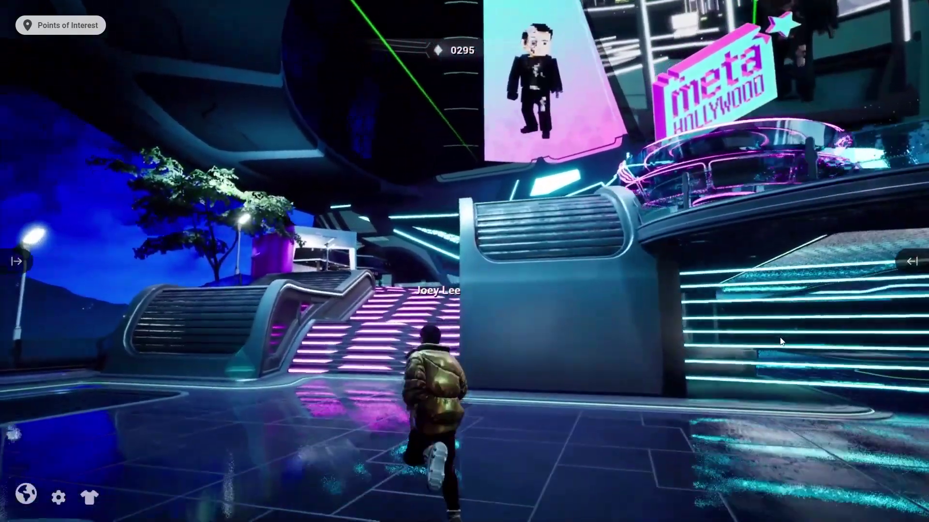
key("w")
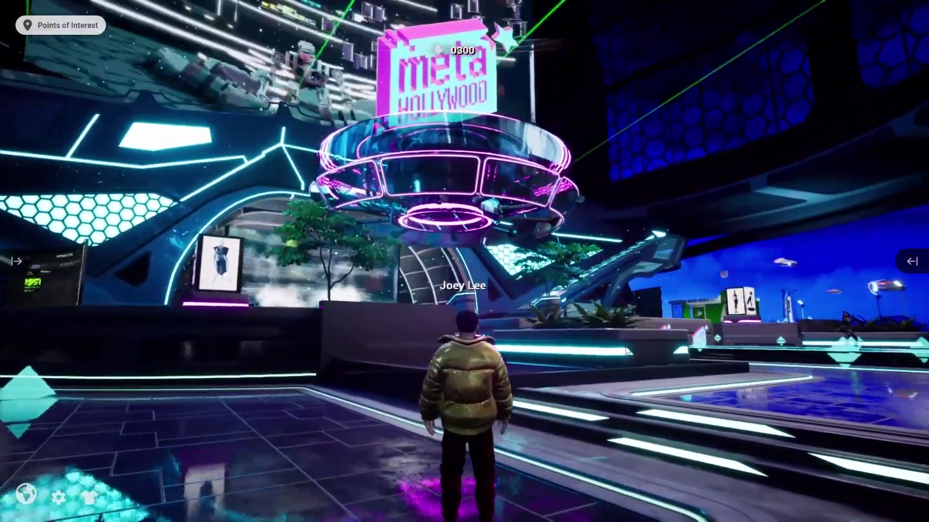
key("w")
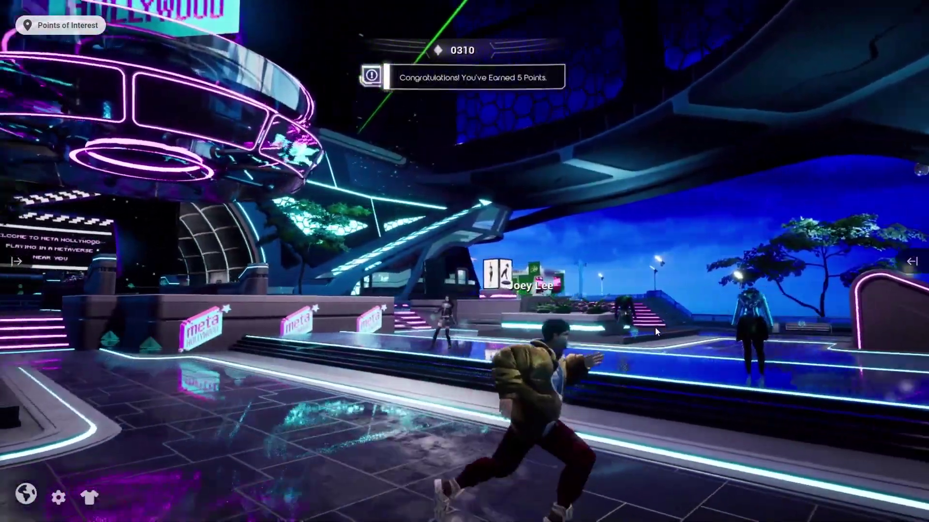
key("s")
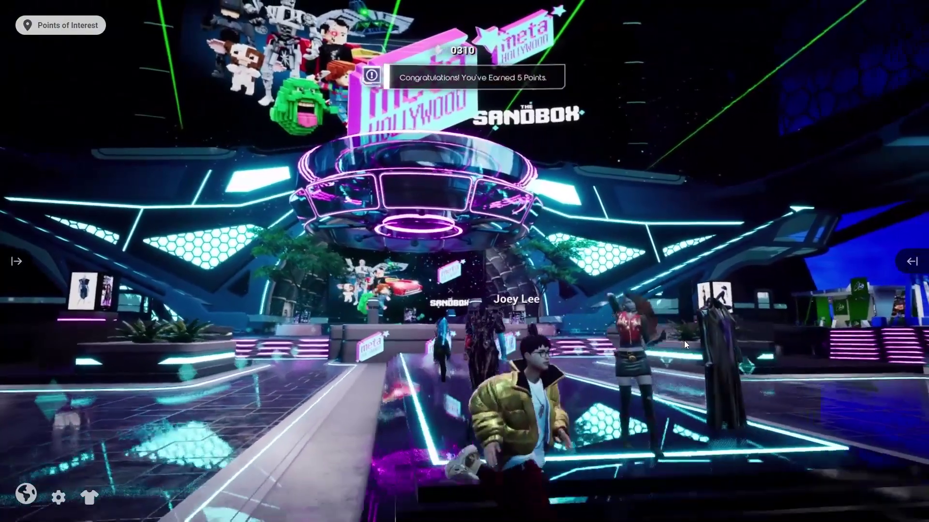